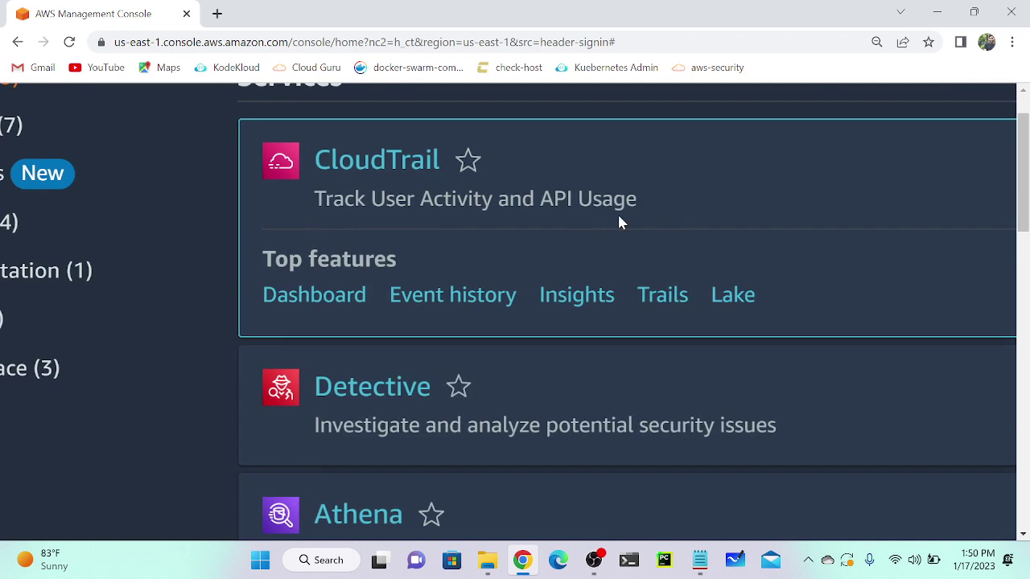
Open the CloudTrail service from the search results and start creating a new trail
key("ctrl+0")
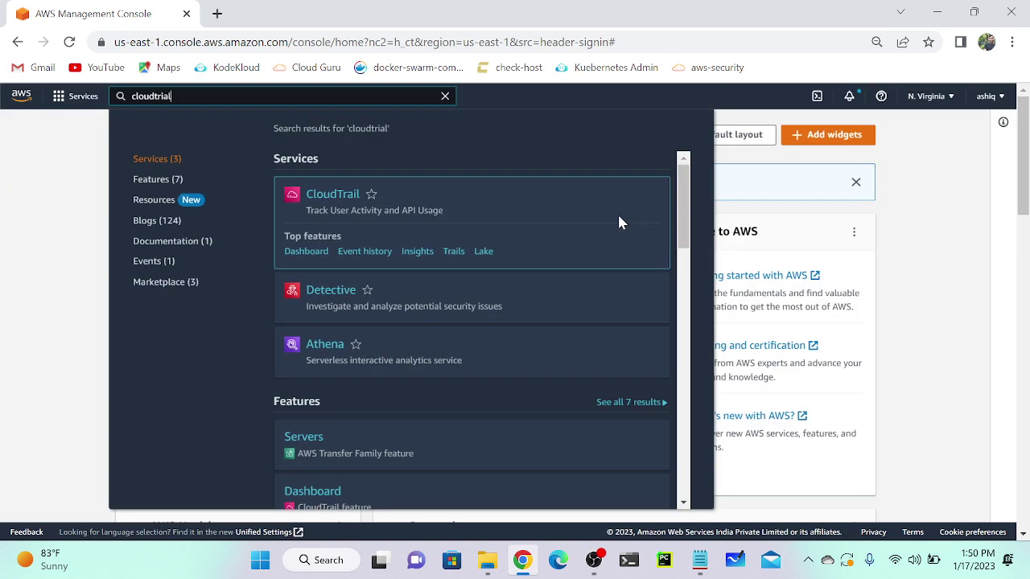
left_click(335, 203)
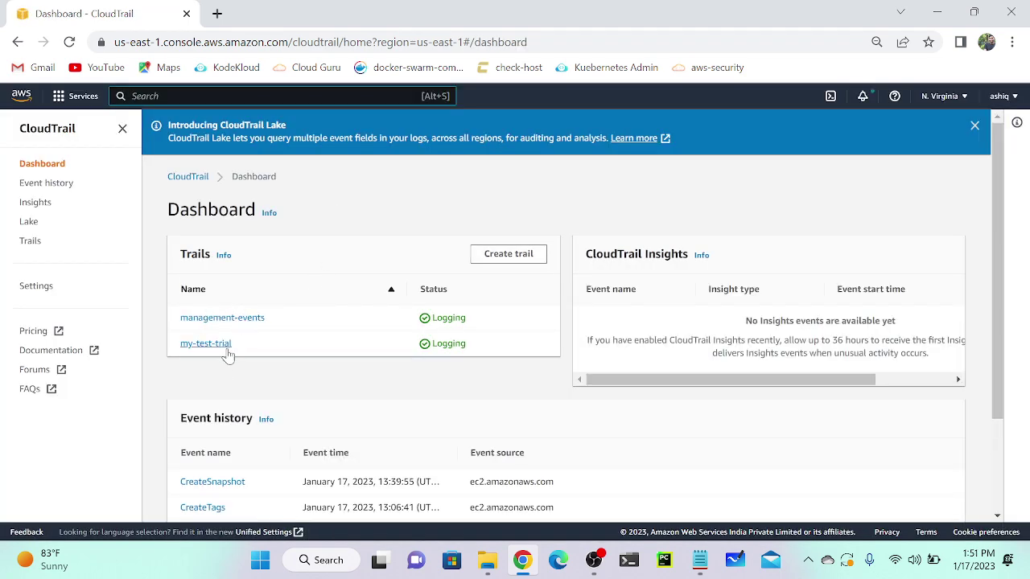
scroll(226, 360, "up", 5)
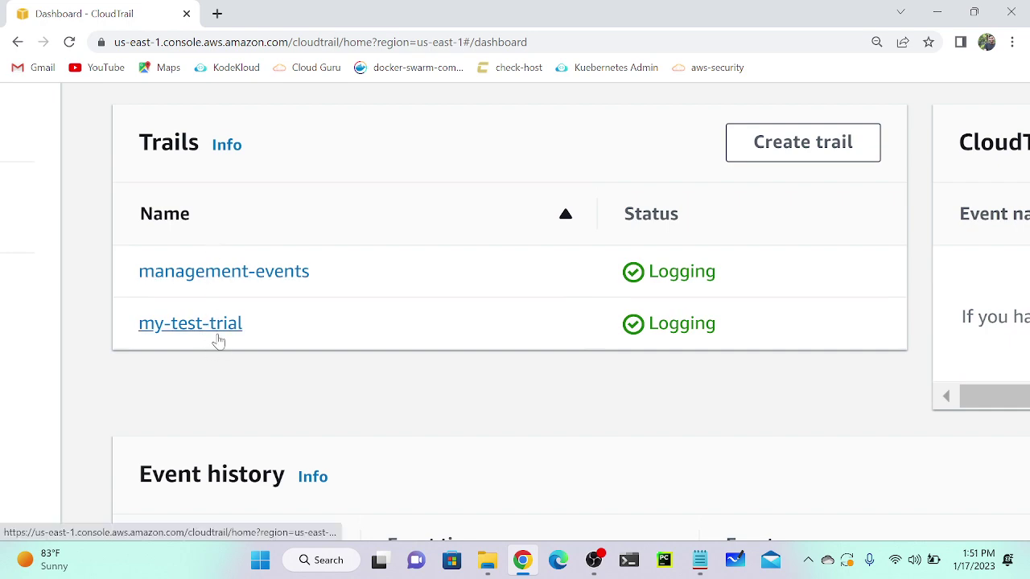
scroll(217, 342, "down", 5)
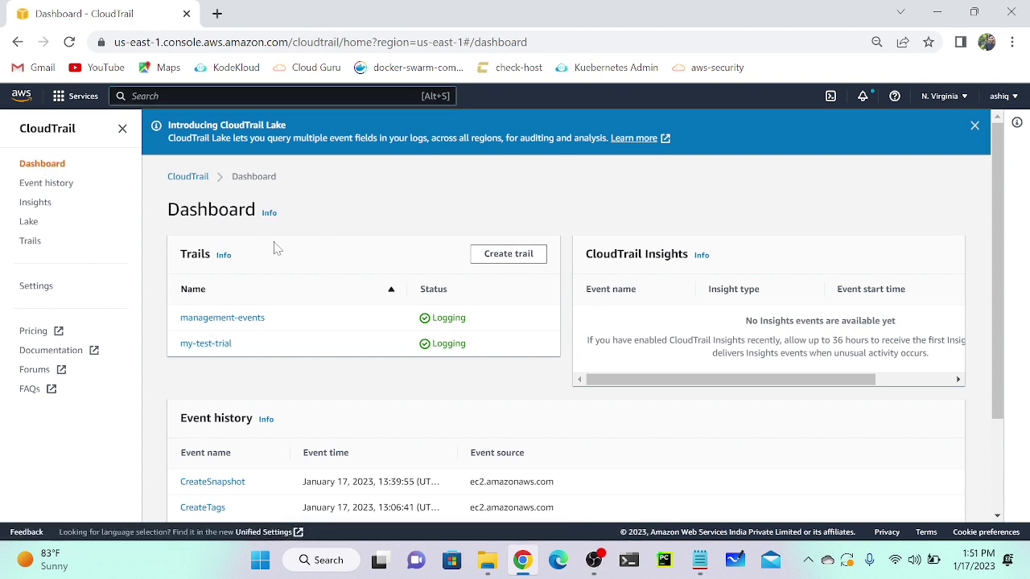
left_click(509, 256)
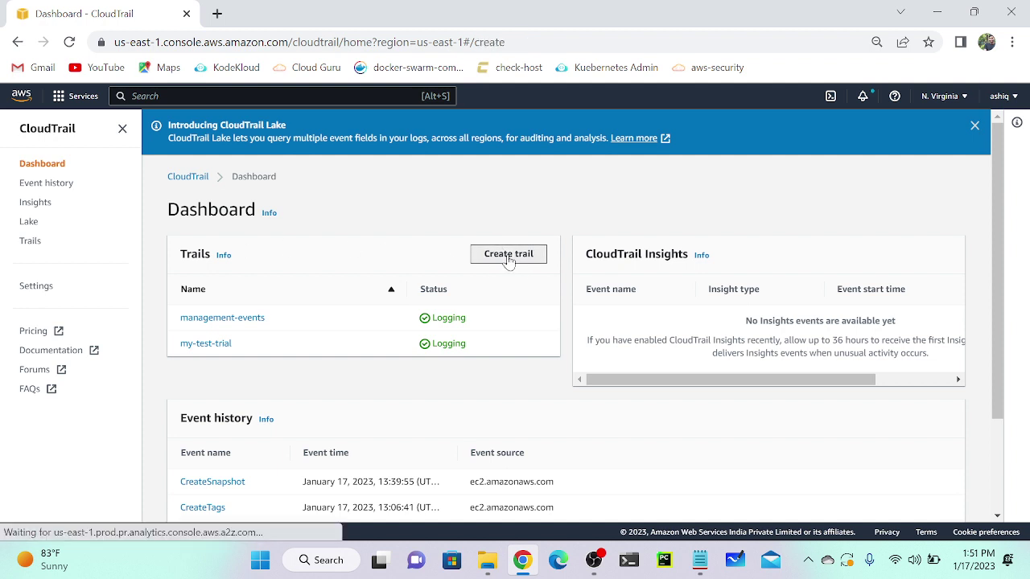
Name the new trail prod-trial
scroll(325, 341, "up", 5)
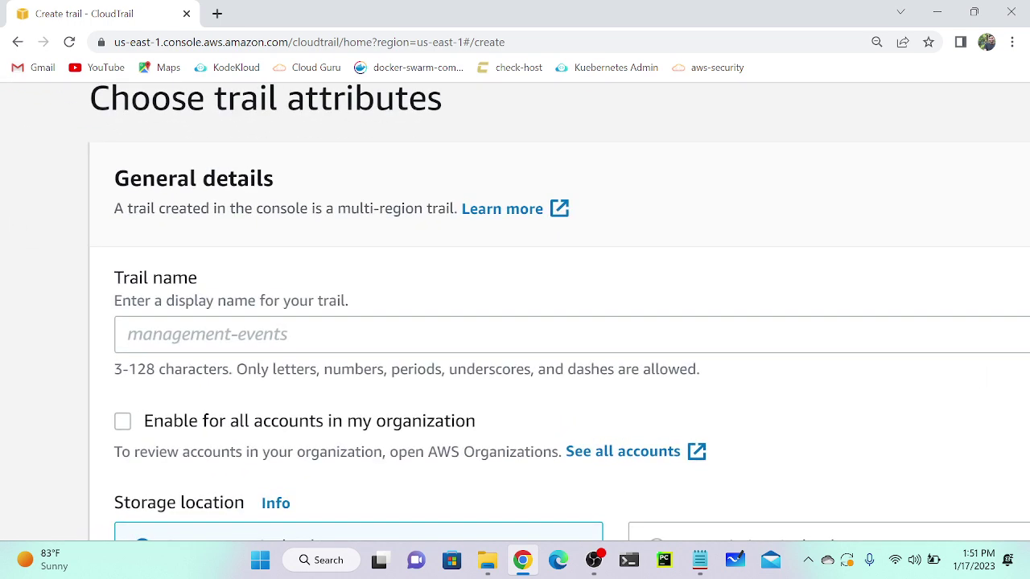
left_click(325, 334)
type("prod-")
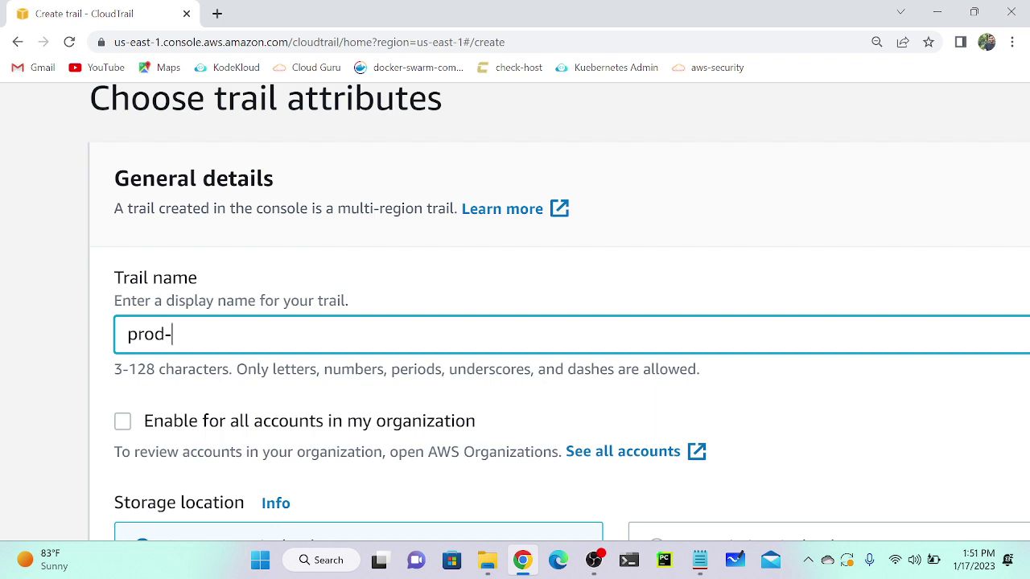
type("trial")
scroll(336, 346, "down", 2)
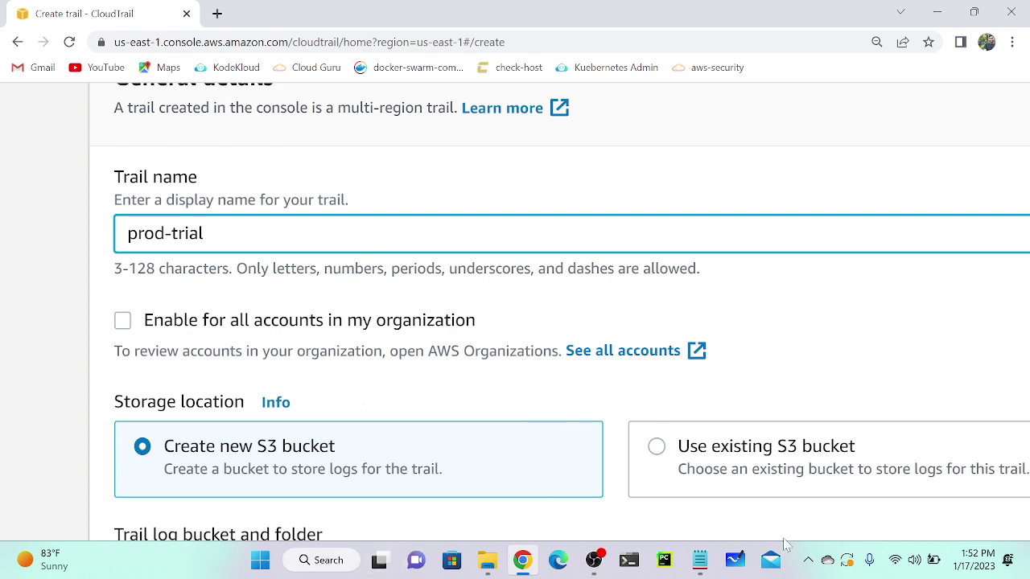
Switch to Microsoft Whiteboard and try to open the "labels and selectors" board
left_click(735, 560)
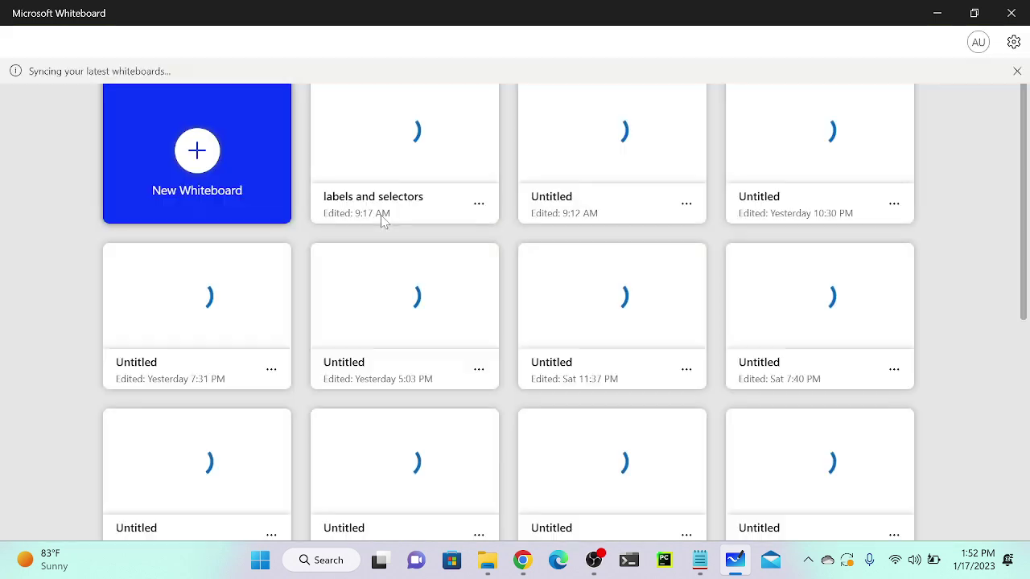
left_click(394, 127)
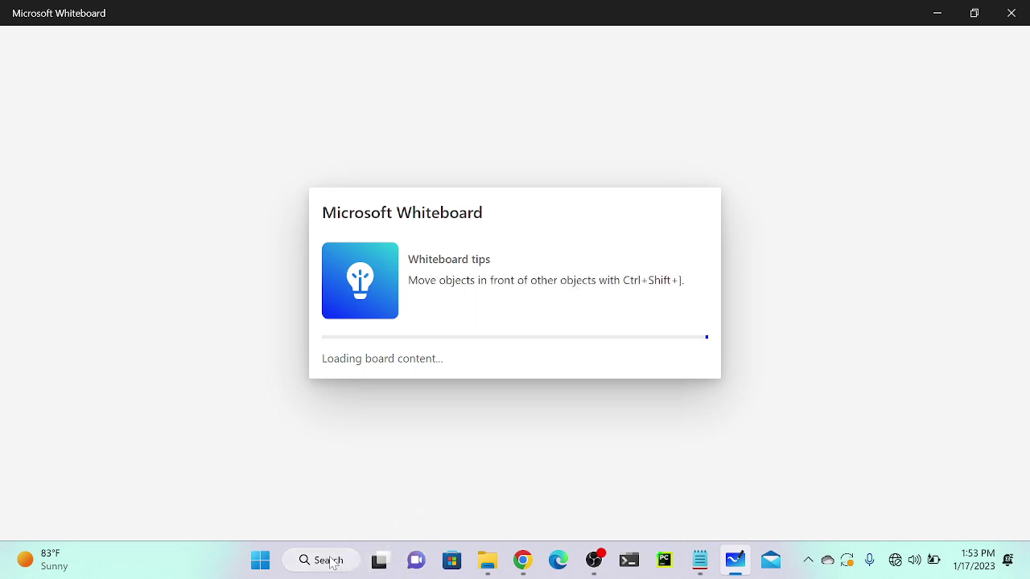
Try the Bsoft-Rackadmin-Staff Wi-Fi network and connect to the gigabit network instead
left_click(893, 564)
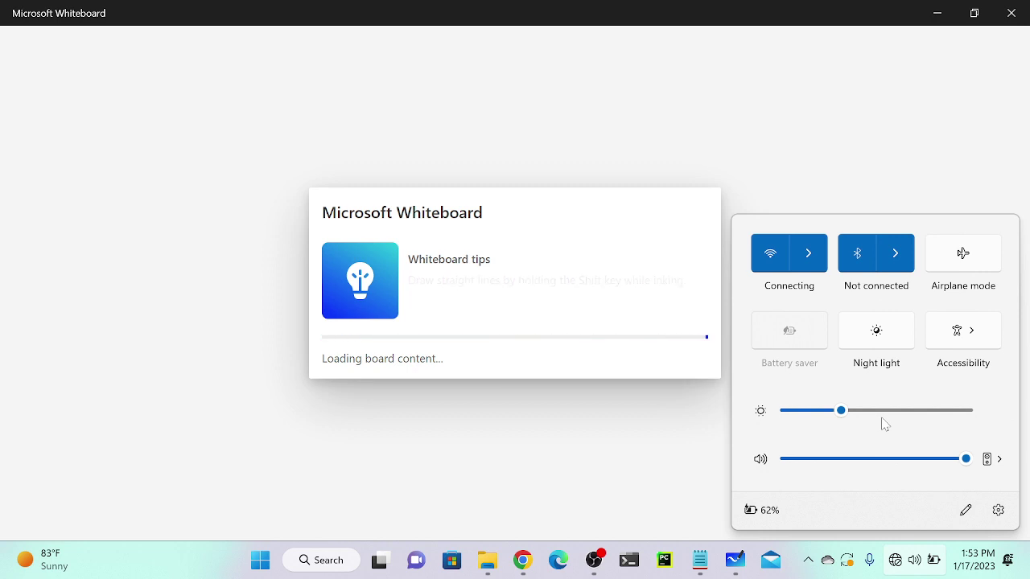
left_click(809, 256)
left_click(809, 269)
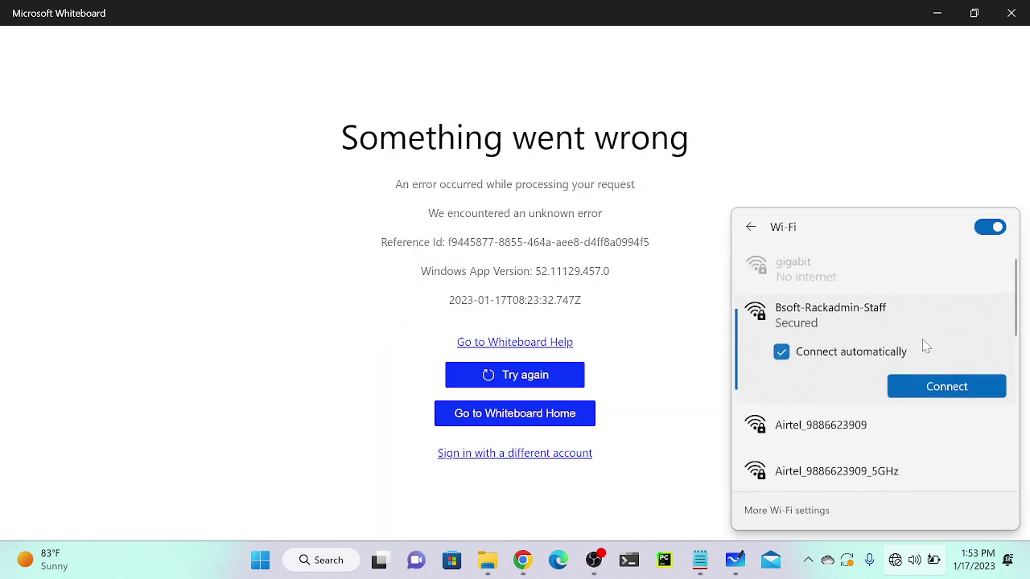
left_click(931, 390)
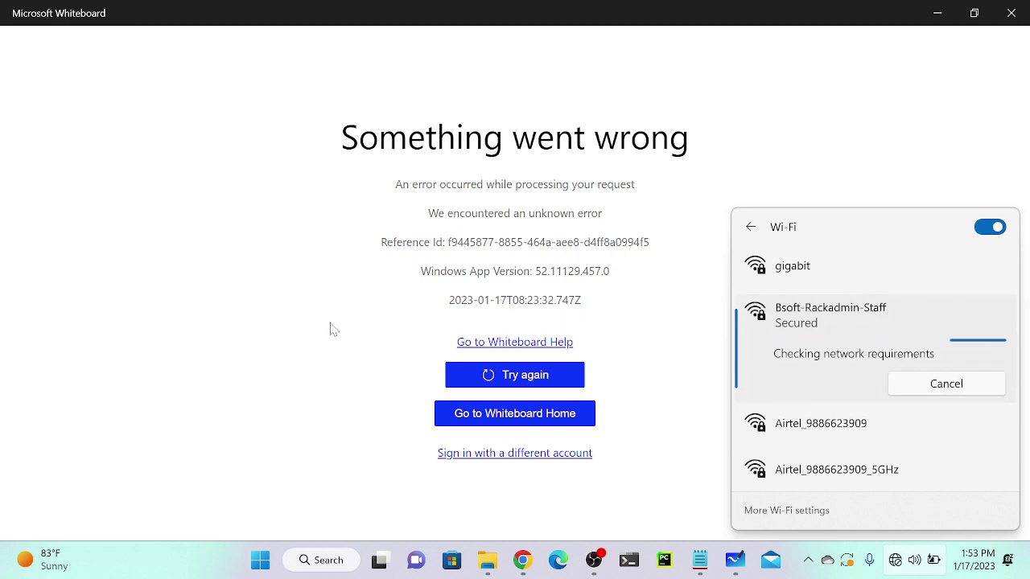
left_click(862, 273)
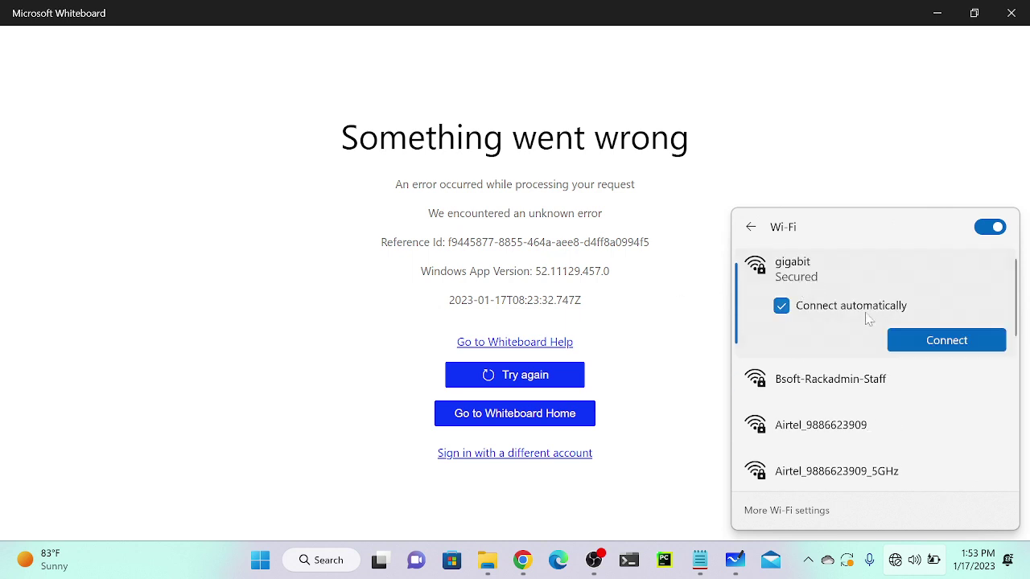
left_click(929, 341)
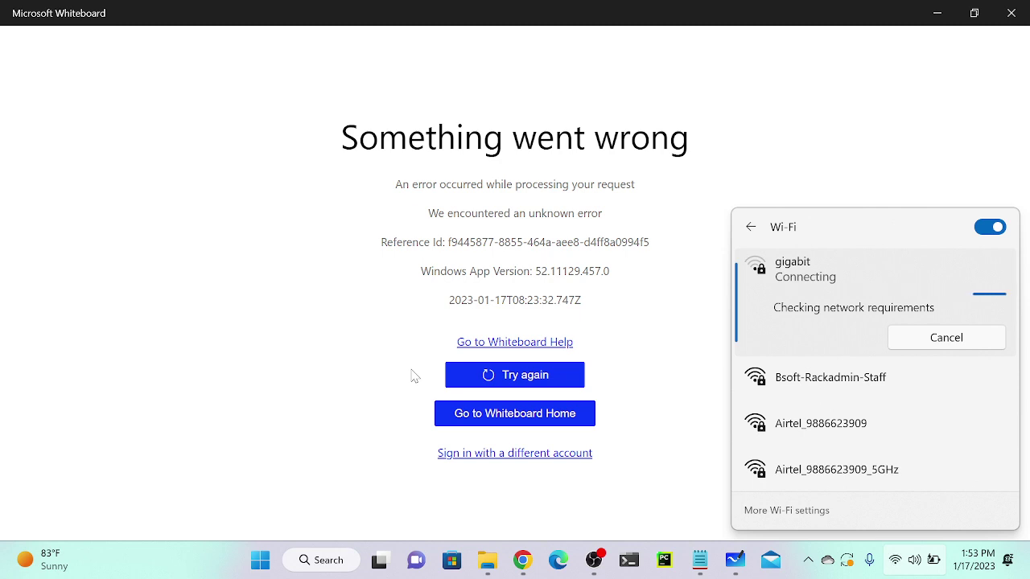
Retry from the error page, return to the Whiteboard home and try to reopen the "labels and selectors" board
left_click(523, 376)
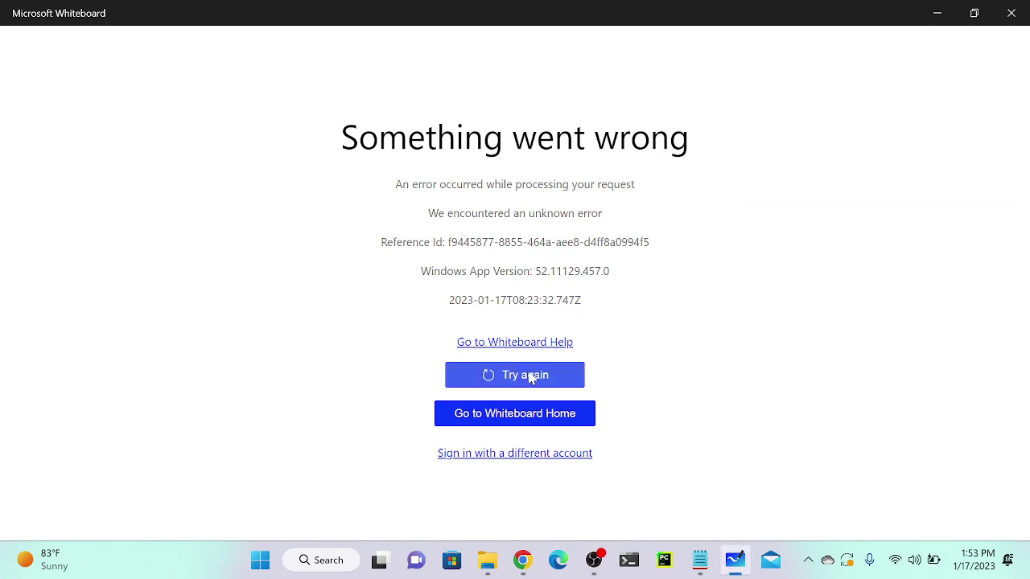
left_click(497, 419)
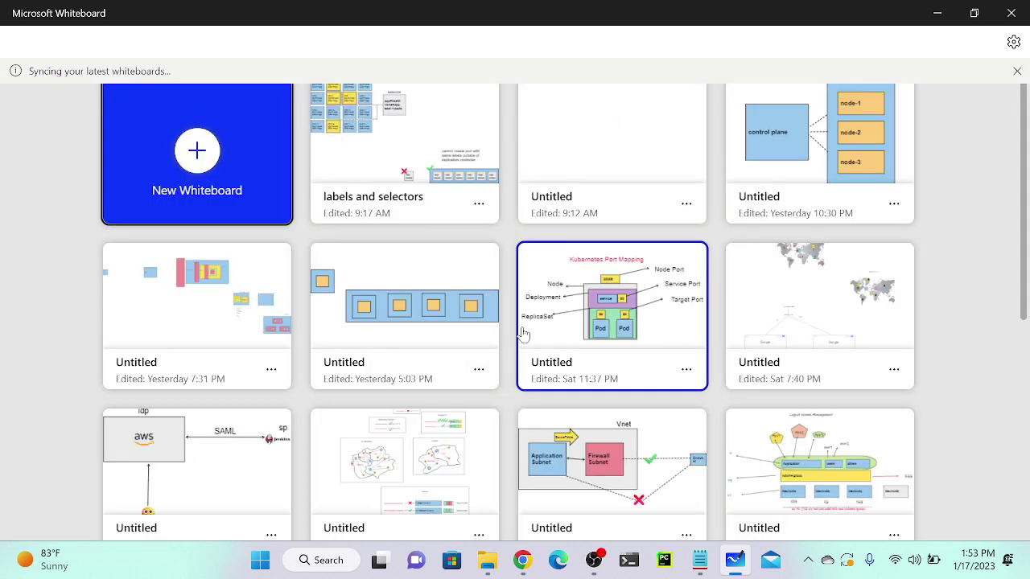
left_click(443, 122)
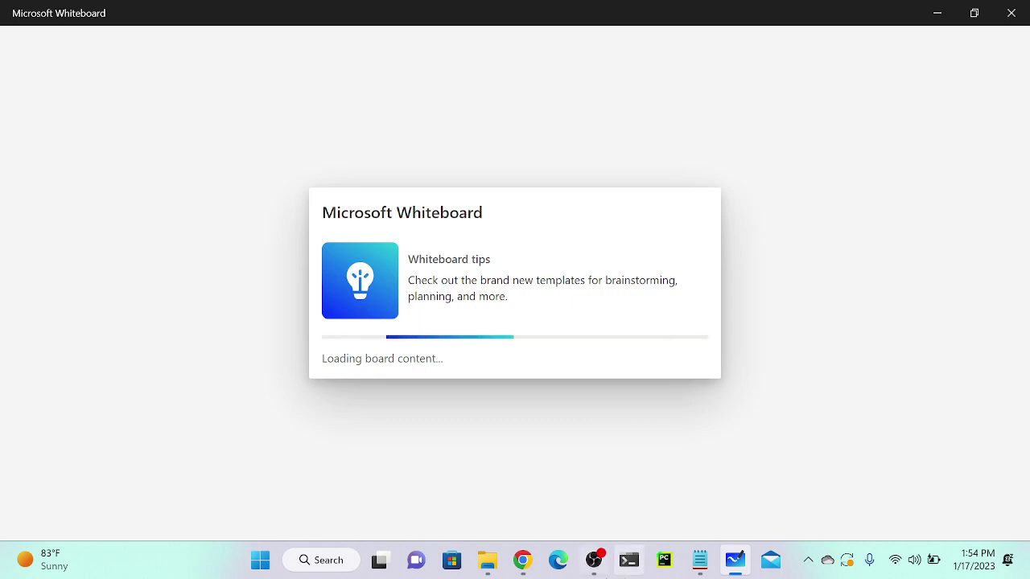
mouse_move(595, 570)
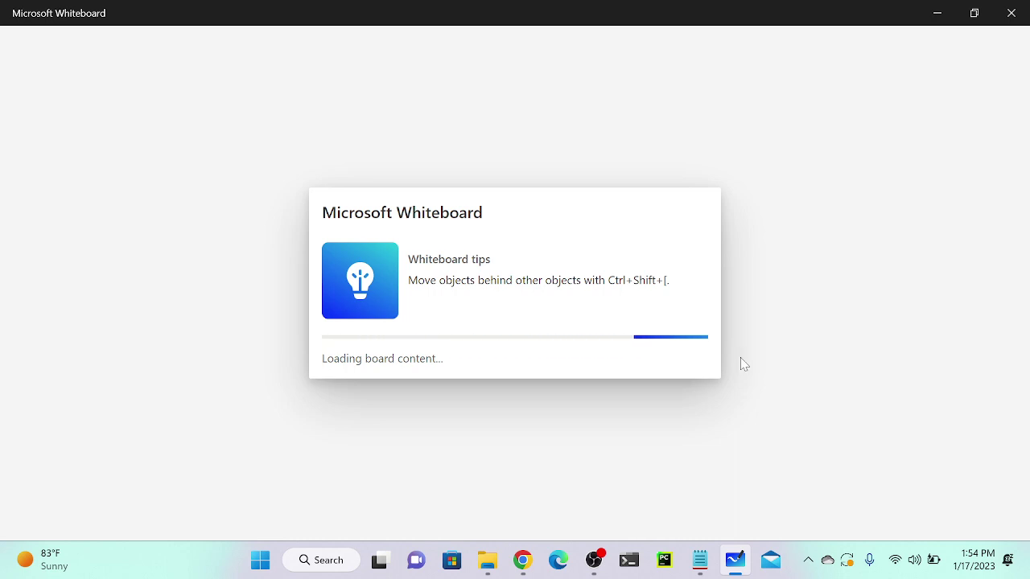
Search Windows for paint and open Paint with a blank canvas
left_click(315, 561)
type("paint")
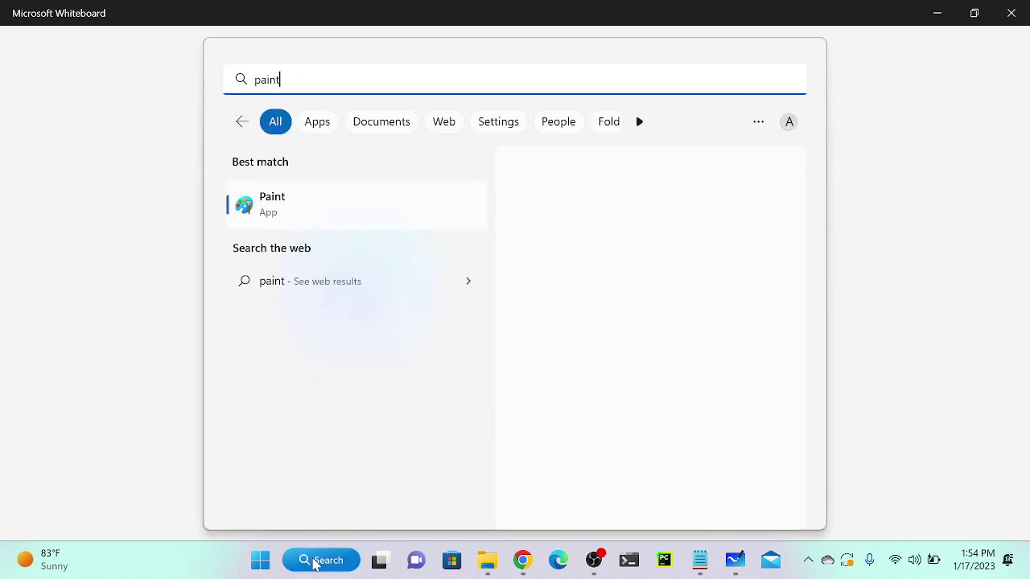
key("Return")
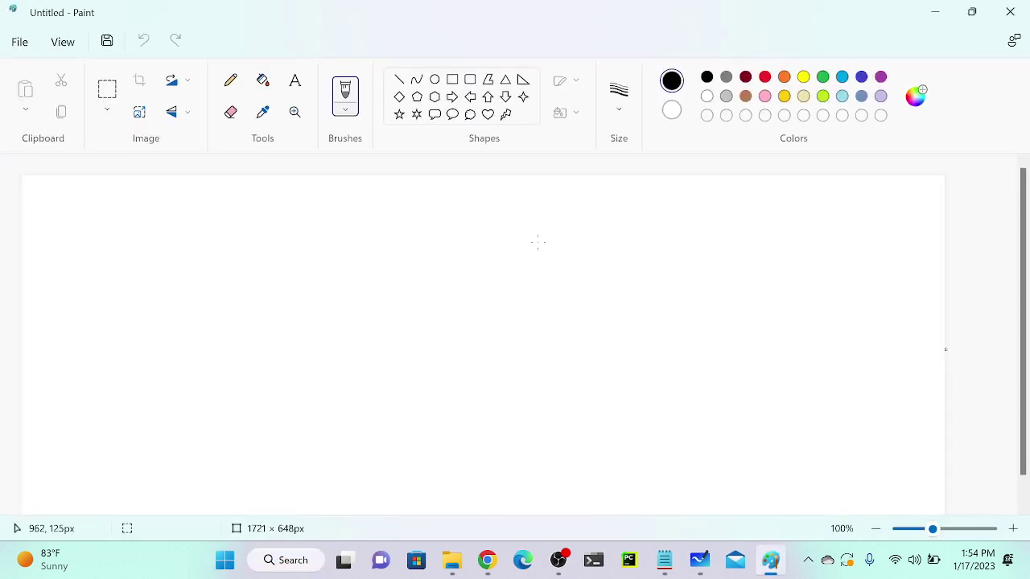
Draw a rectangle about 261 × 202 px and place it near the upper middle of the canvas
left_click(453, 79)
left_click_drag(361, 225, 501, 332)
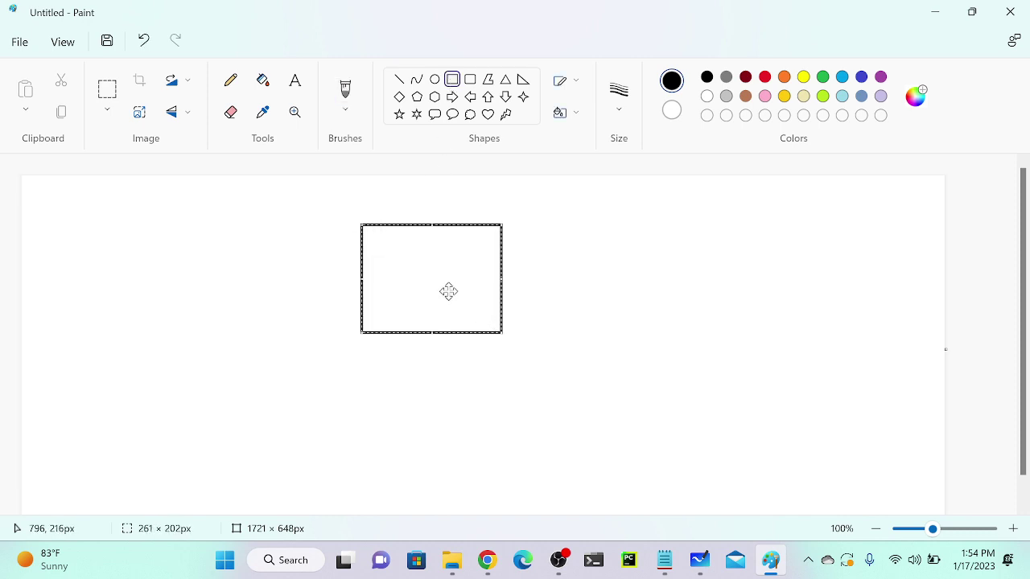
left_click_drag(448, 291, 445, 252)
Draw a row of three rectangles, each about 200 to 240 px wide, below the upper rectangle
left_click_drag(121, 381, 232, 481)
left_click_drag(355, 366, 484, 475)
left_click_drag(432, 416, 458, 435)
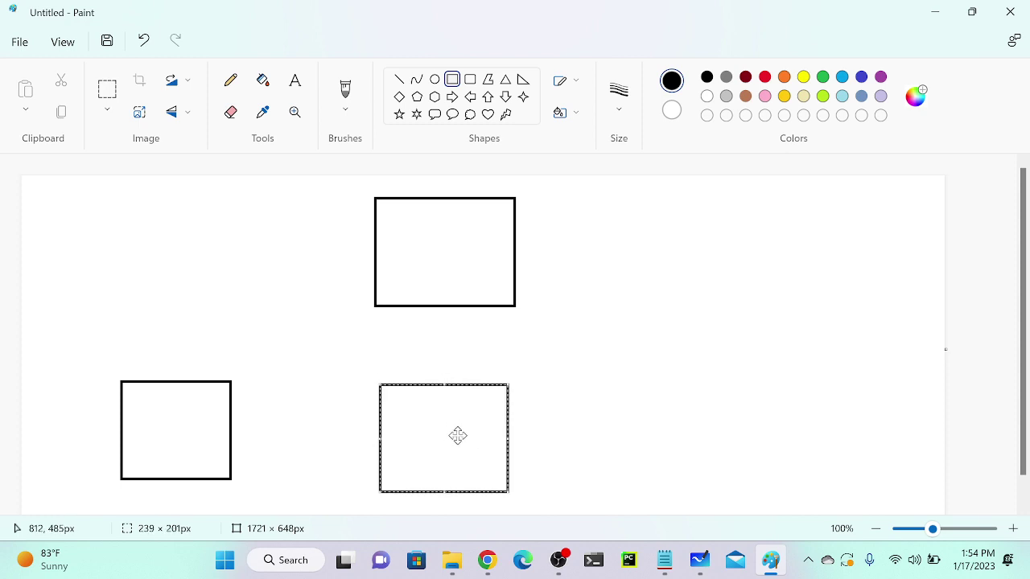
left_click_drag(674, 392, 783, 486)
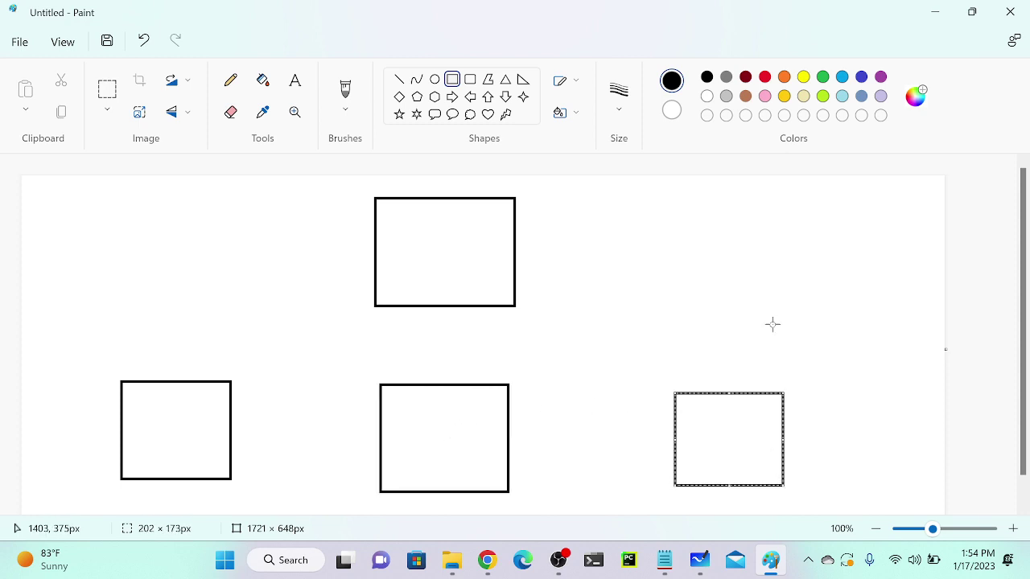
left_click(769, 262)
Add the text label a-1 inside the upper rectangle
left_click(295, 81)
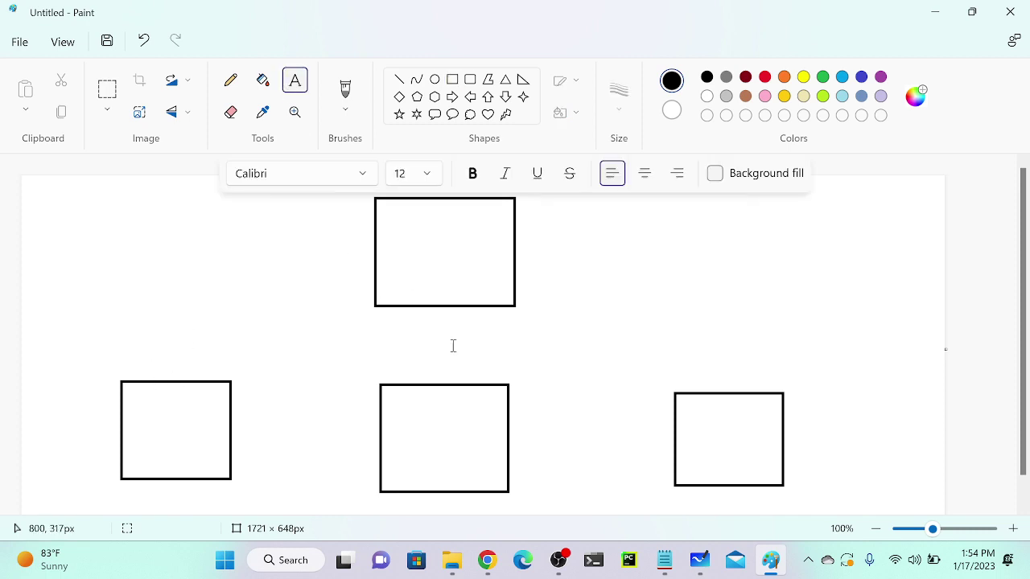
left_click(425, 230)
type("a-1")
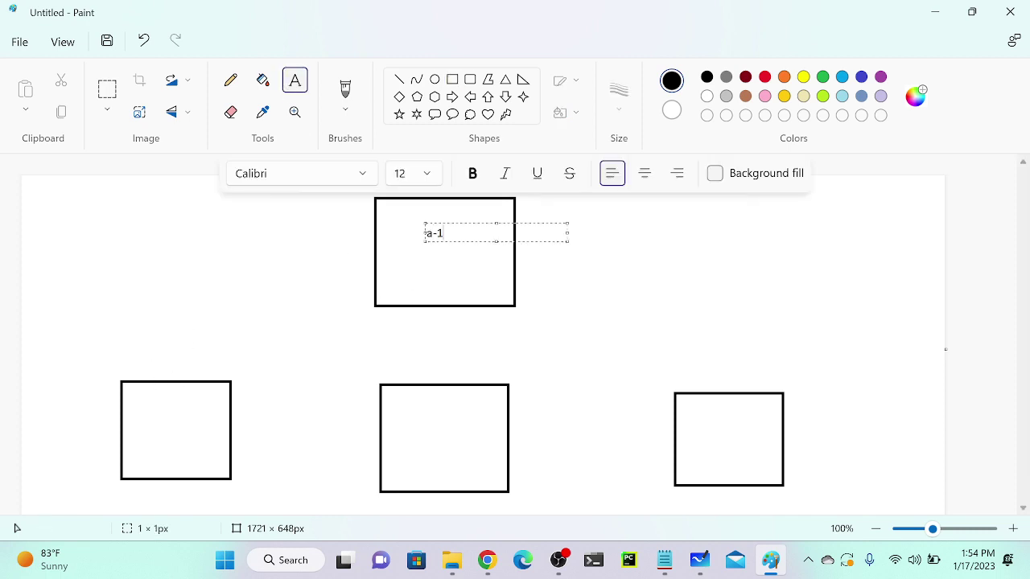
left_click(287, 312)
Label the three lower rectangles a-2, a-3 and a-4 from left to right, with the text above each
left_click(159, 359)
type("a-2")
left_click(416, 379)
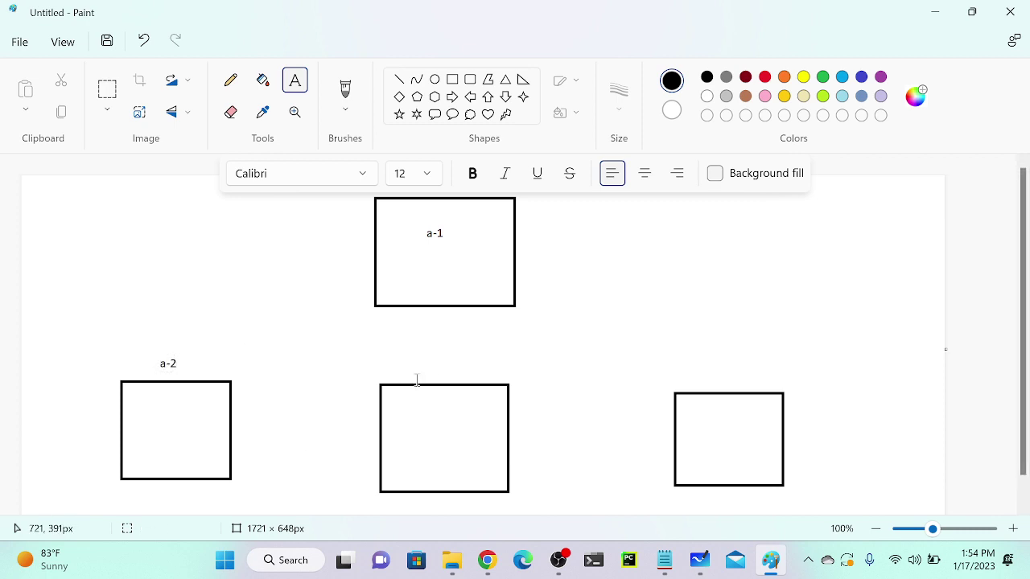
left_click(438, 358)
type("a-3")
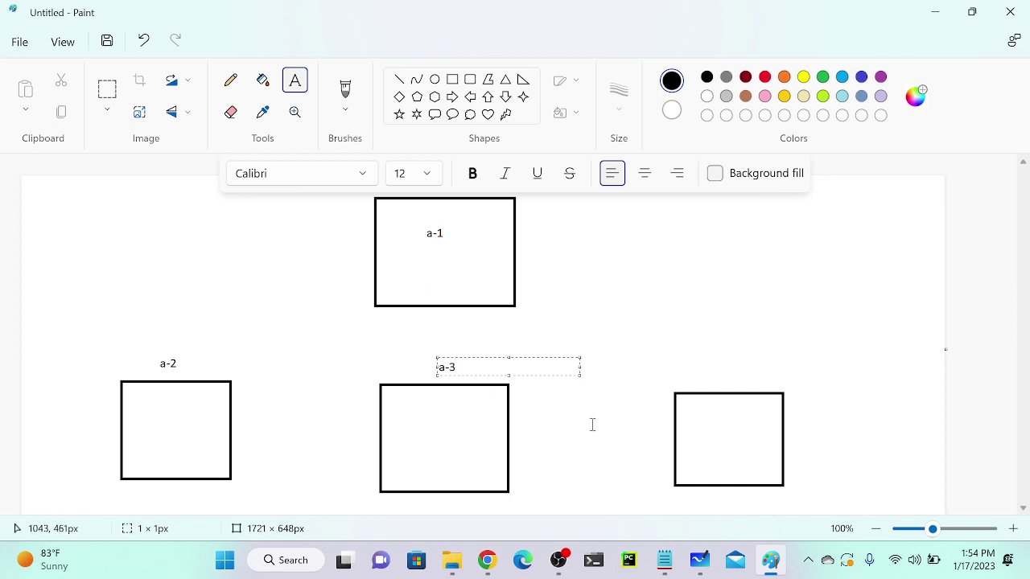
left_click(686, 395)
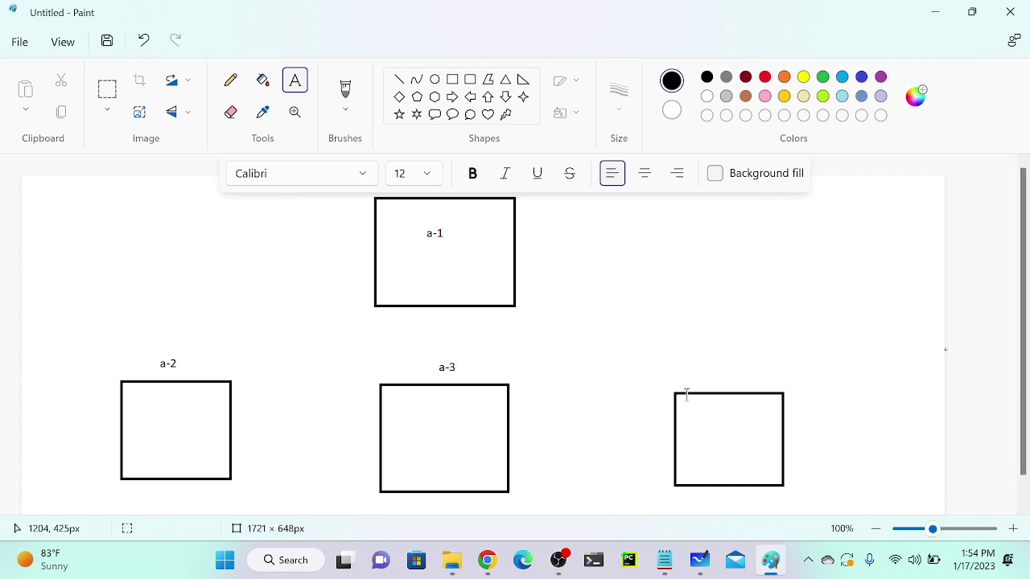
left_click(724, 371)
type("a-4")
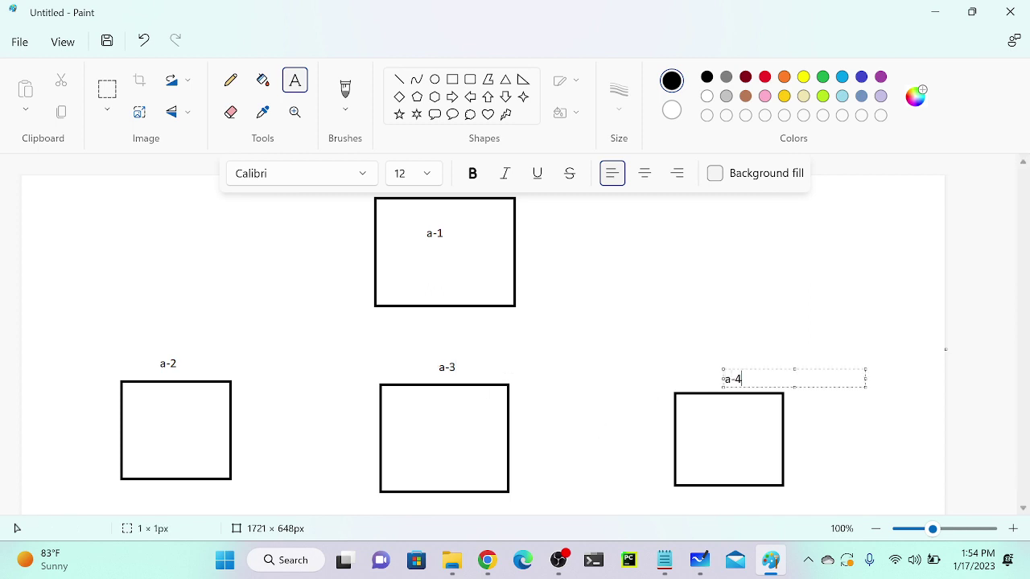
left_click(739, 360)
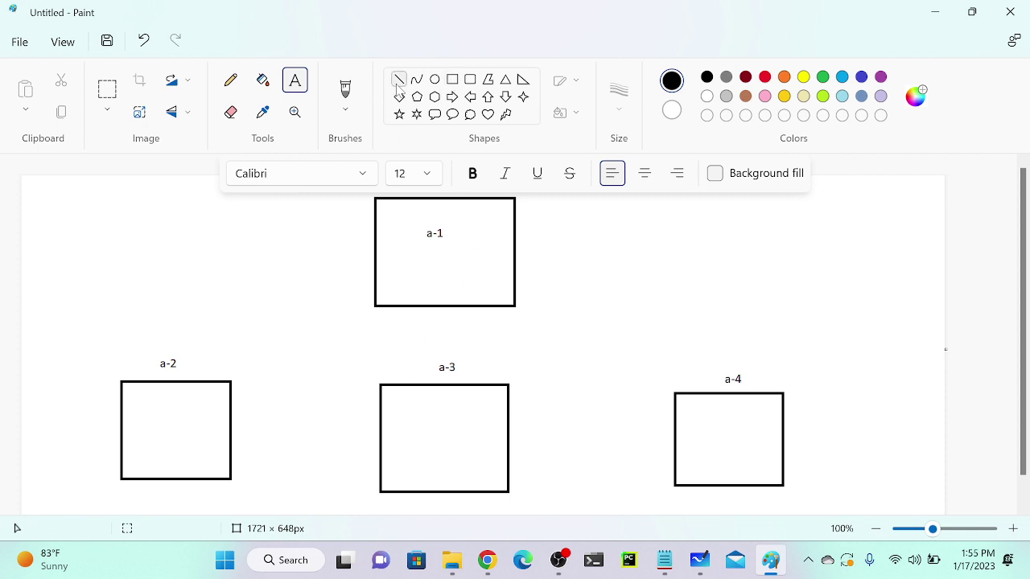
Brush freehand lines connecting a-1 to a-2, a-3 and a-4, and add a checkmark across a-1's right edge
left_click(346, 88)
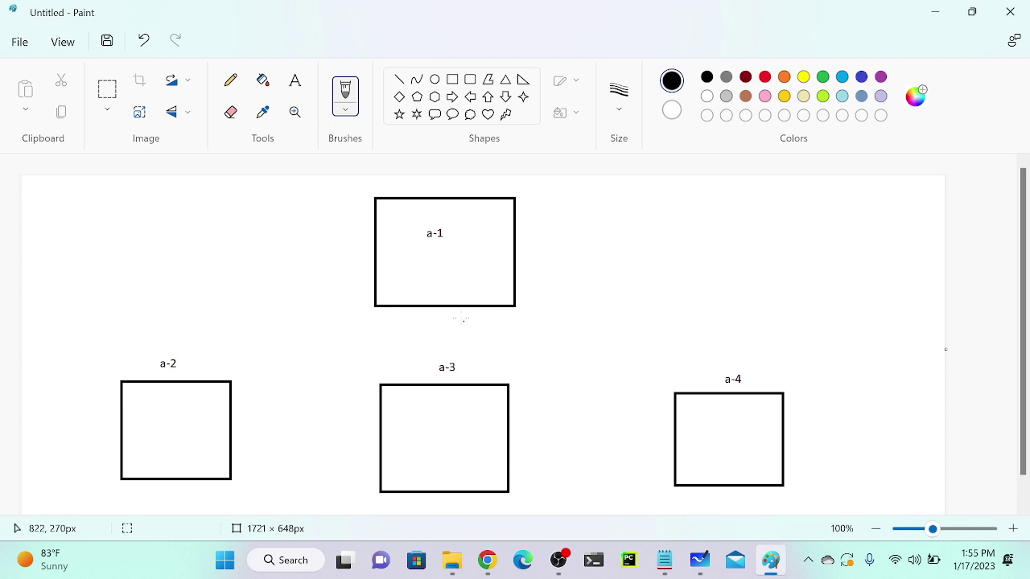
left_click_drag(447, 306, 209, 382)
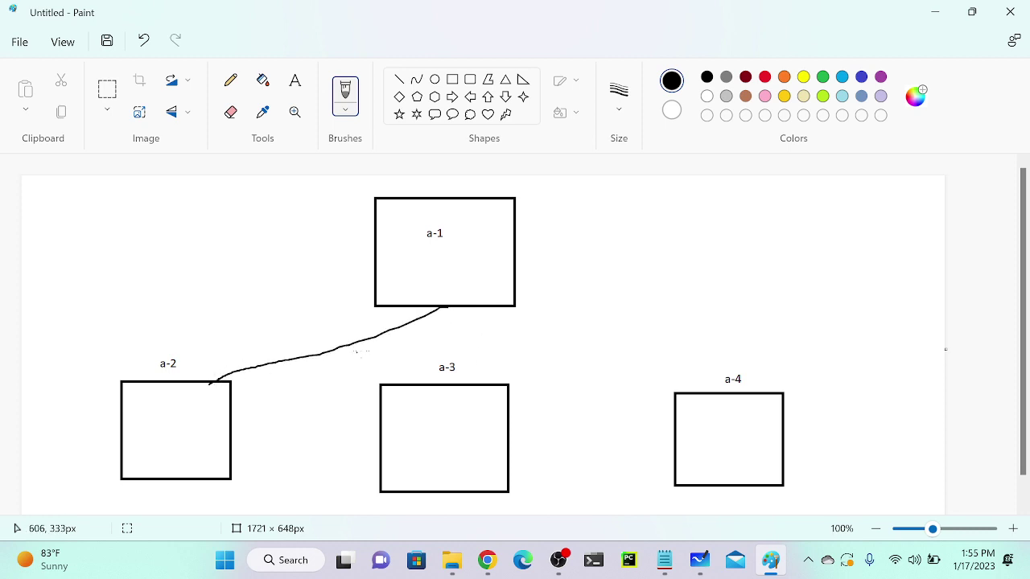
left_click_drag(427, 304, 484, 417)
left_click_drag(431, 294, 754, 417)
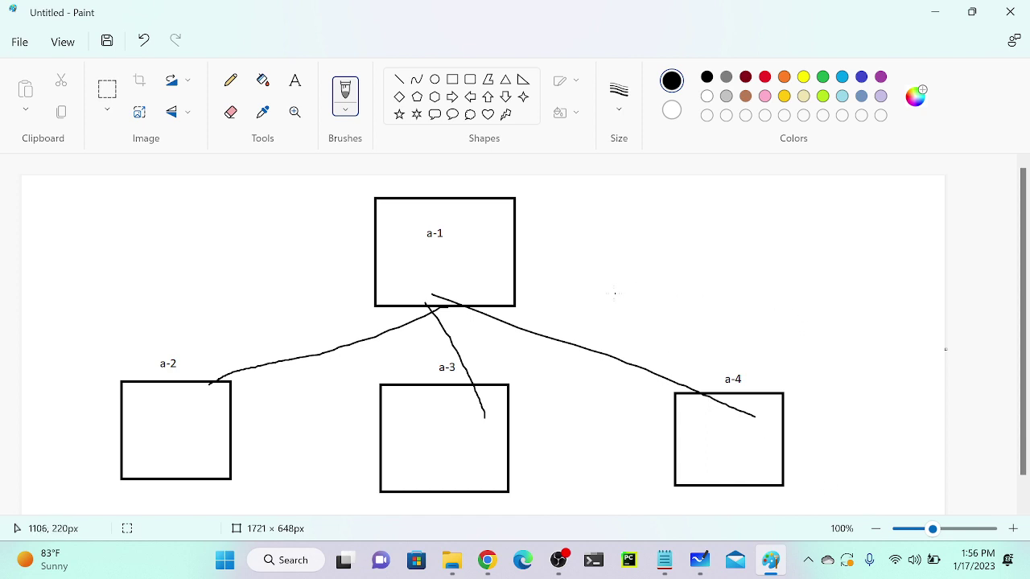
left_click_drag(491, 246, 582, 208)
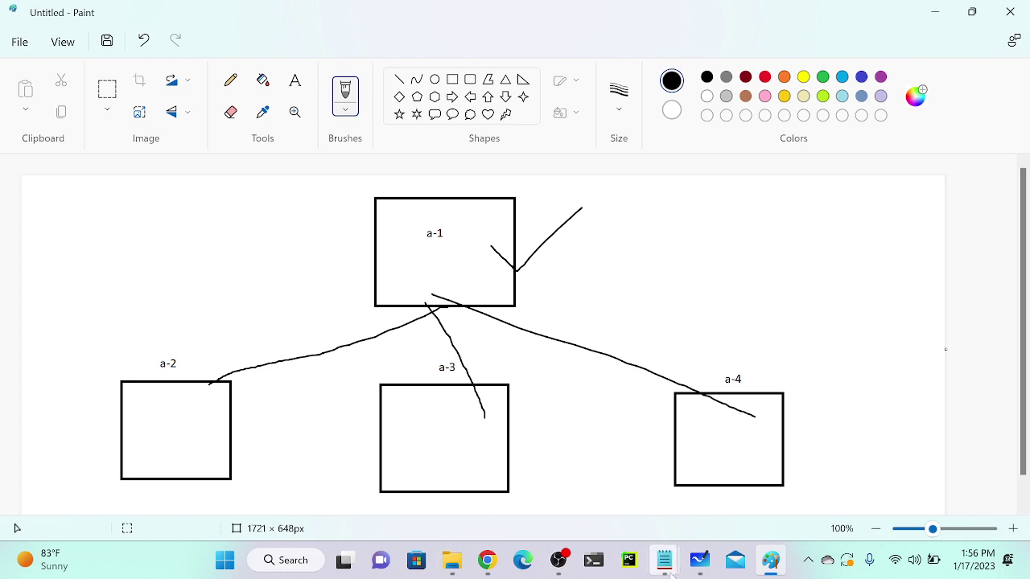
Switch to the 17-cloudtrial notes in Notepad and read the organization trial section at an enlarged text size
left_click(488, 563)
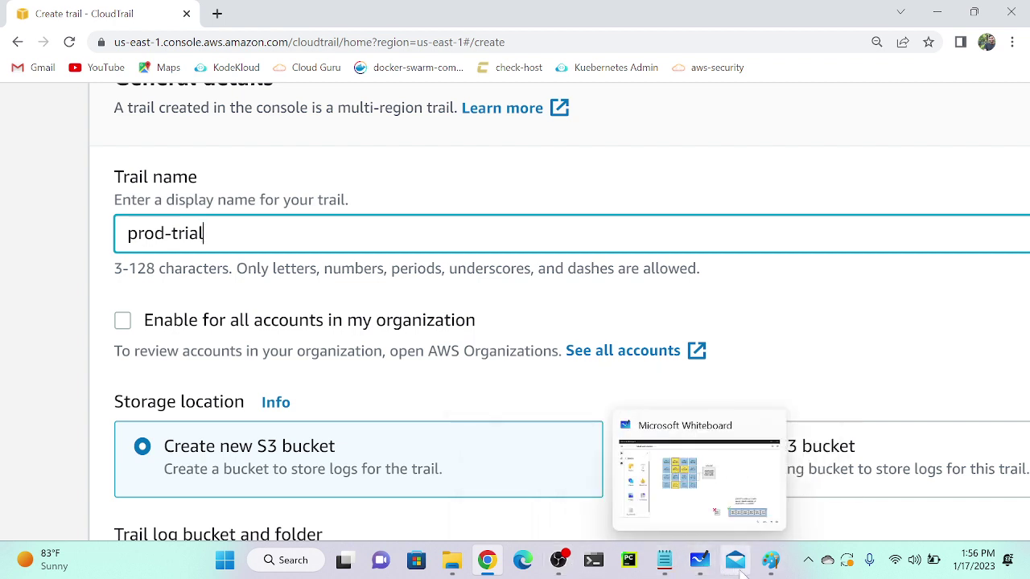
left_click(770, 561)
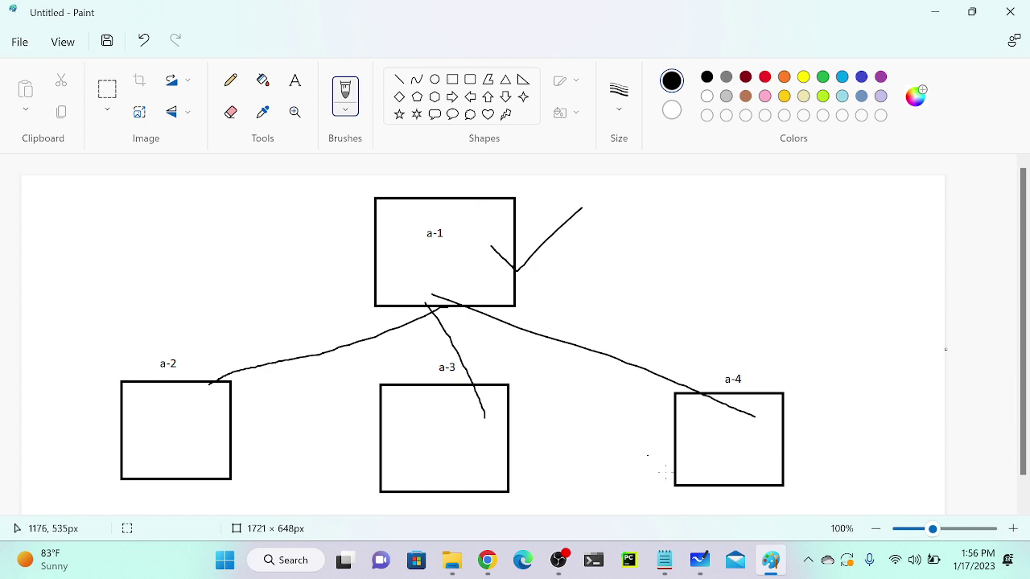
mouse_move(664, 561)
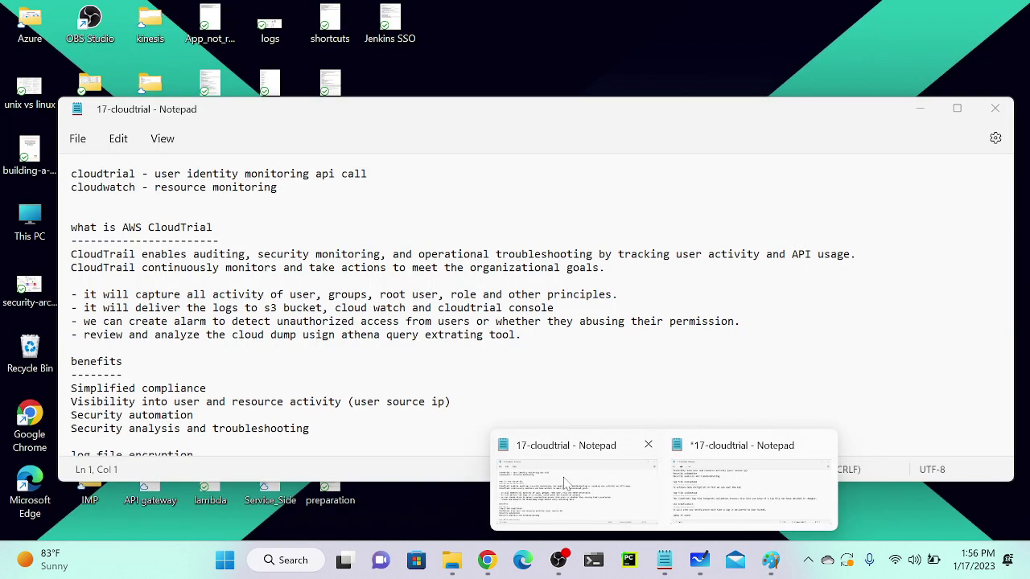
left_click(568, 482)
scroll(540, 305, "down", 6)
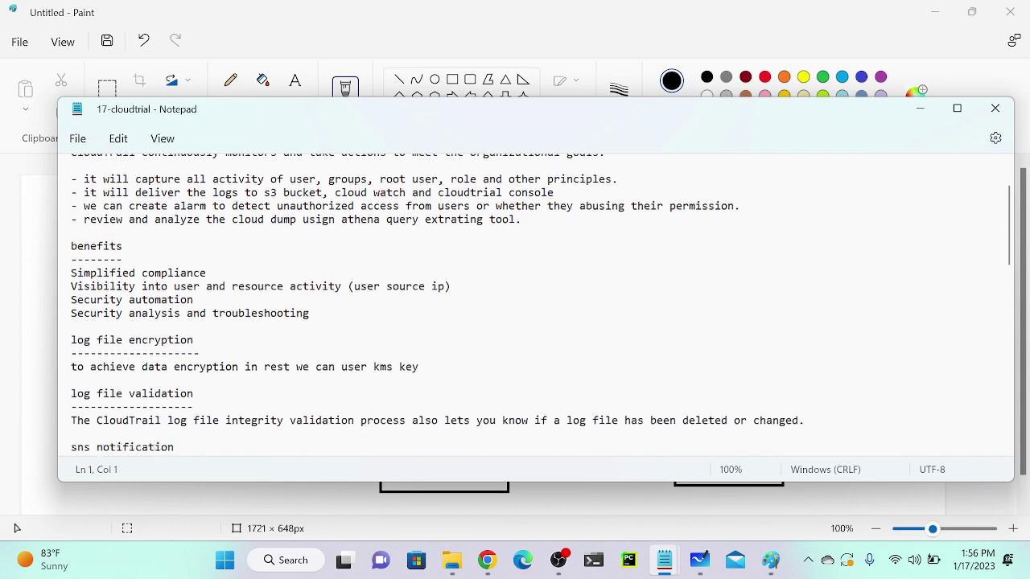
scroll(539, 306, "down", 10)
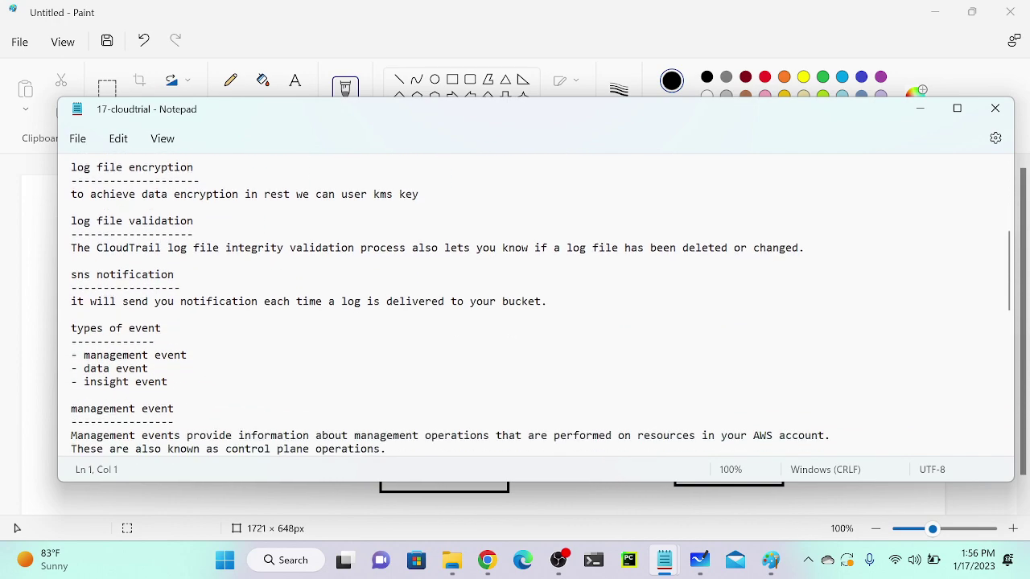
scroll(540, 306, "down", 2)
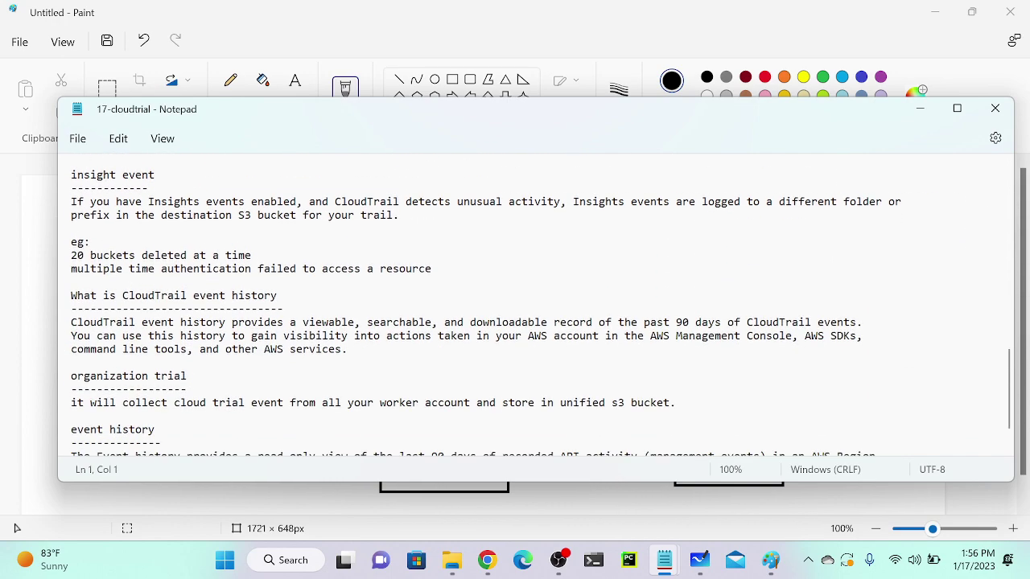
scroll(539, 306, "down", 3)
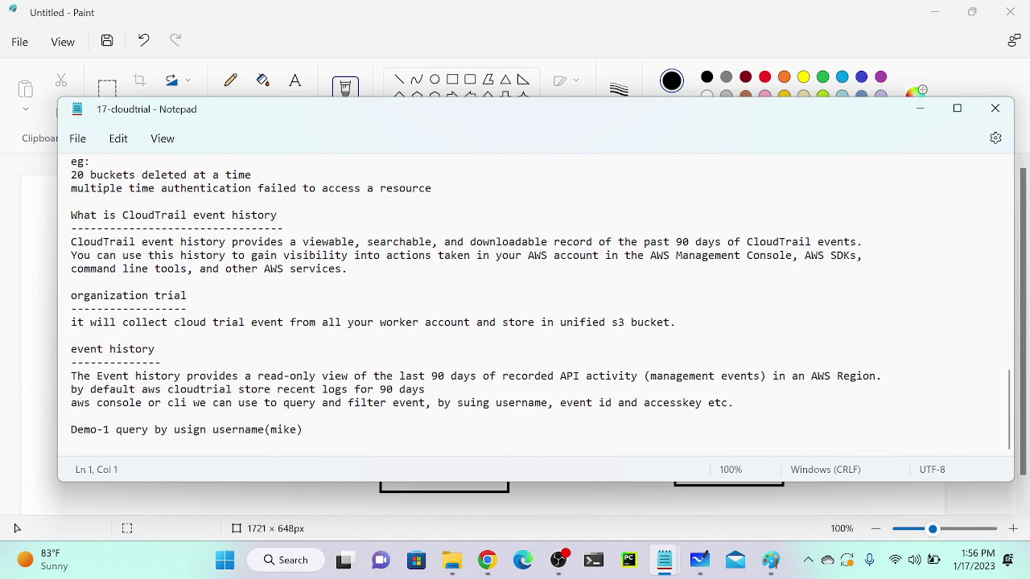
scroll(126, 344, "up", 9)
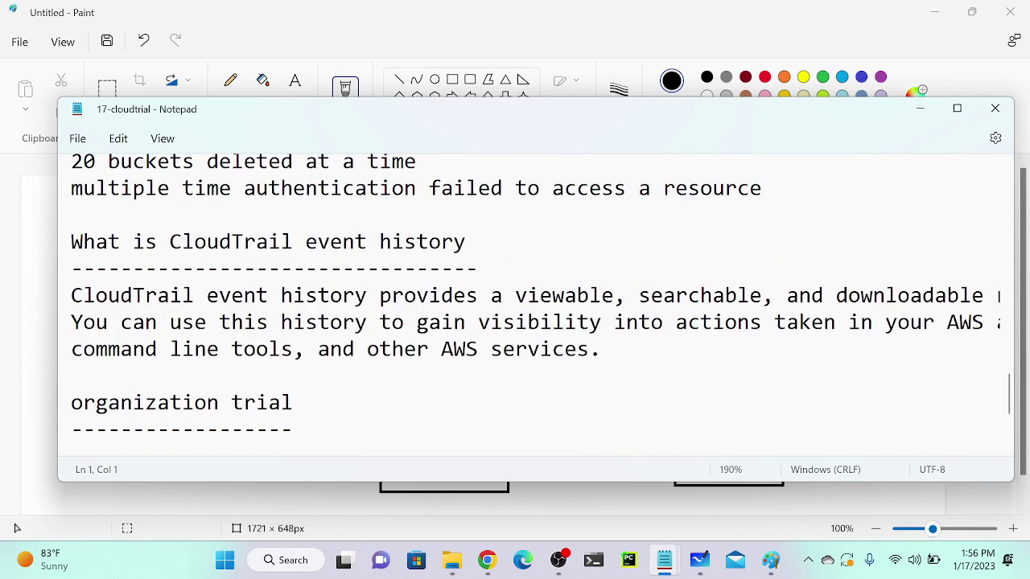
scroll(535, 305, "down", 5)
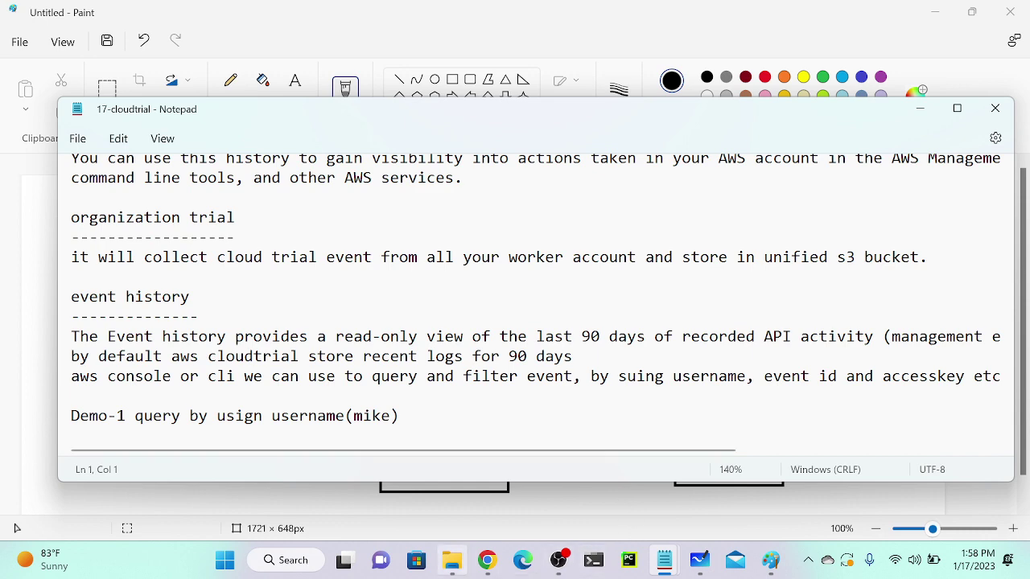
Return to the trail form in Chrome and replace the trail log bucket and folder name with my-new-trial-destination
left_click(481, 575)
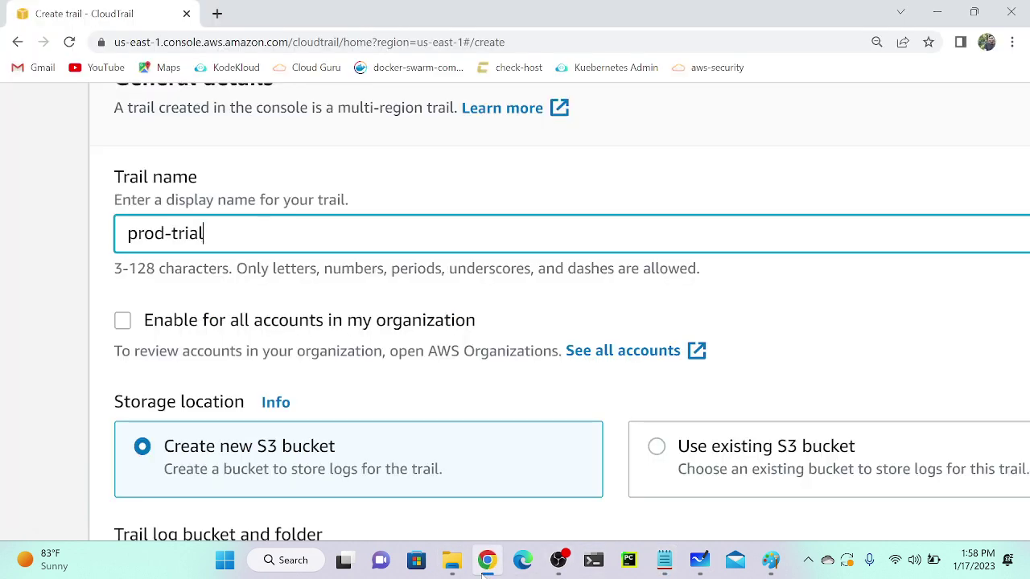
key("ctrl+minus")
key("ctrl+minus")
key("ctrl+minus")
key("ctrl+minus")
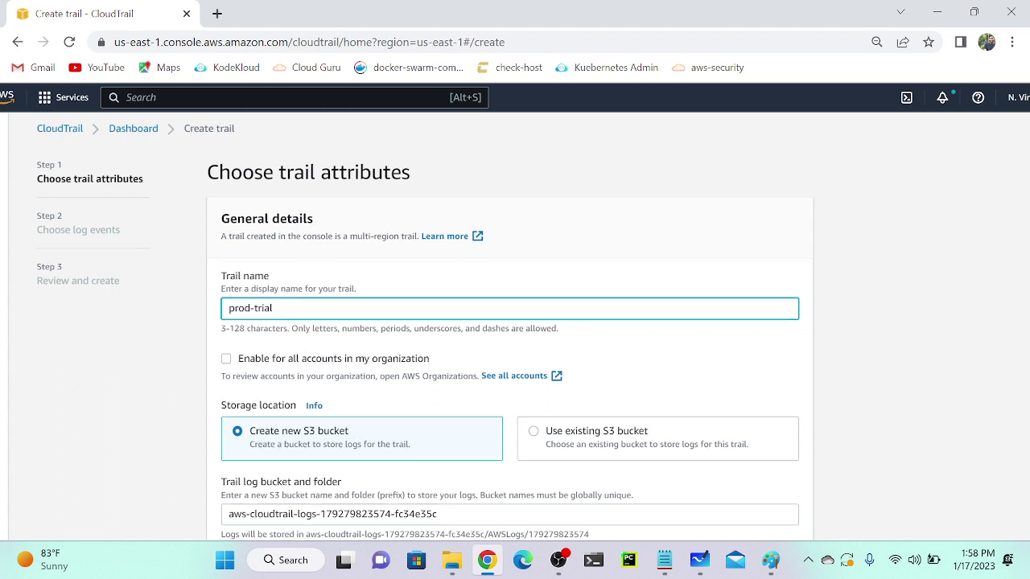
scroll(510, 321, "down", 1)
left_click(437, 416)
left_click_drag(436, 416, 117, 422)
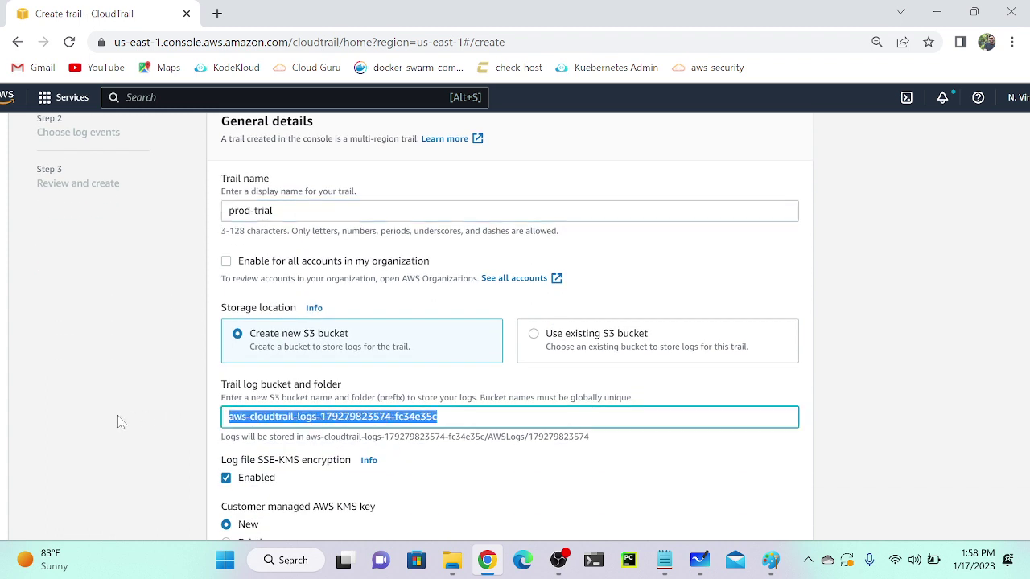
key("BackSpace")
type("my-nr")
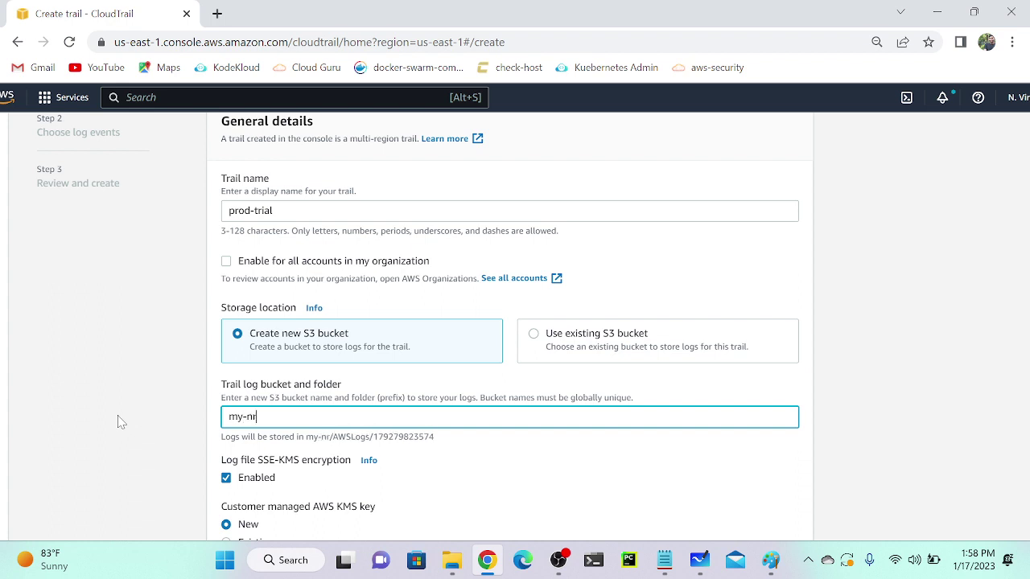
key("BackSpace")
type("ew")
type("-trial")
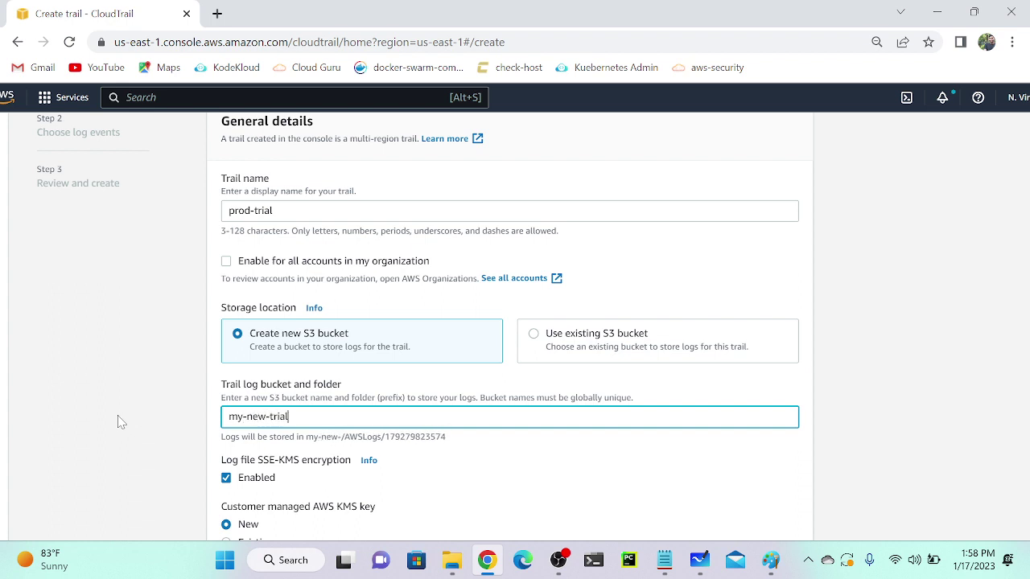
type("-destibu")
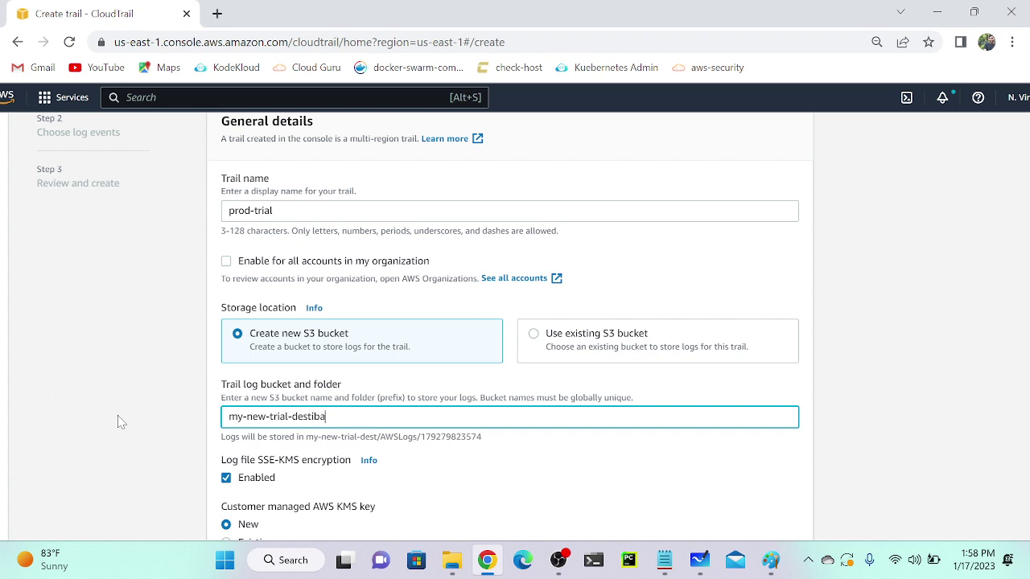
key("BackSpace")
key("BackSpace")
type("nation")
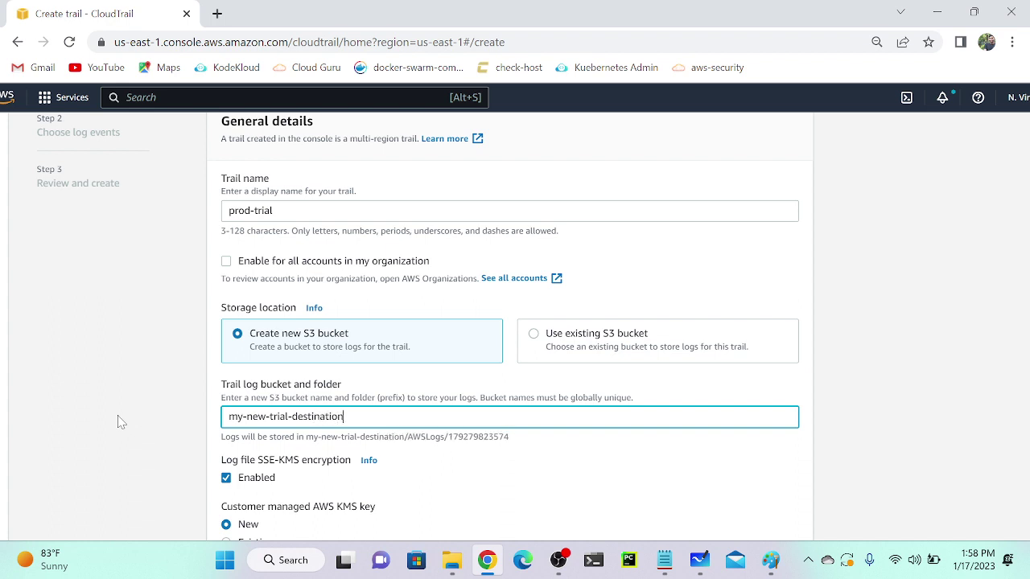
Examine the SSE-KMS encryption settings, switch the customer managed KMS key to Existing, and set it back to New
scroll(119, 421, "down", 1)
scroll(119, 421, "down", 1)
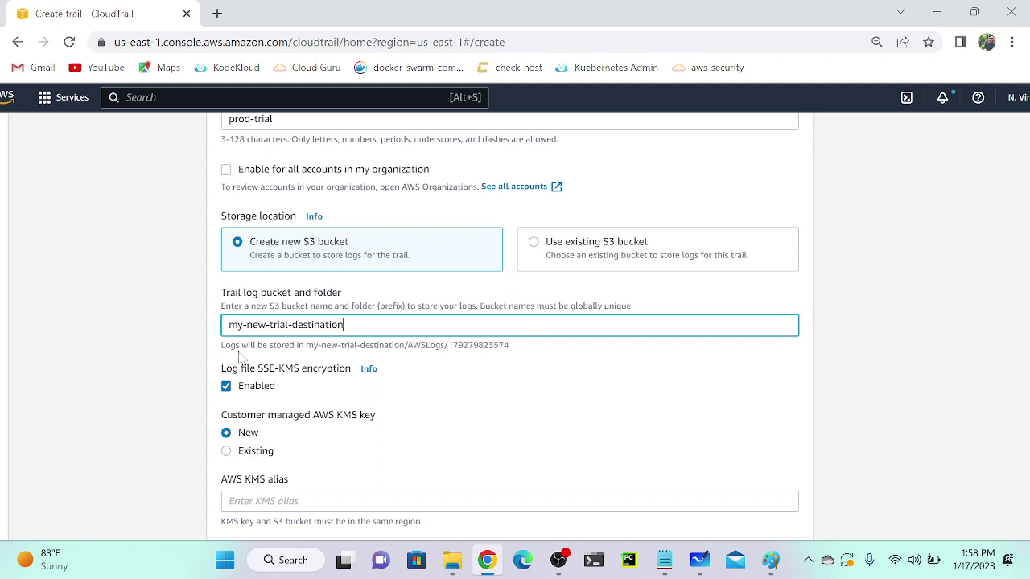
key("ctrl+plus")
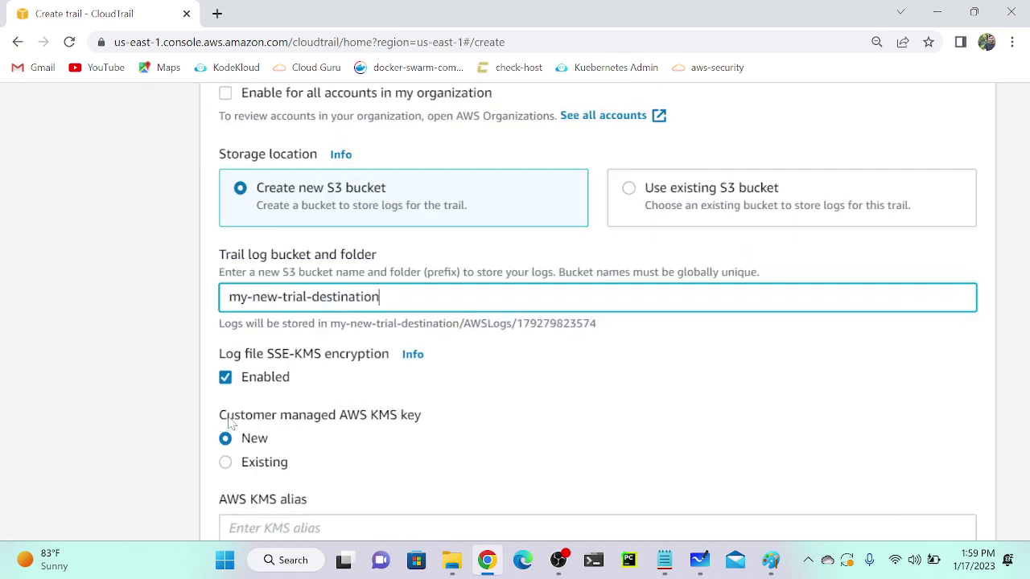
scroll(228, 418, "up", 3)
scroll(444, 427, "down", 1)
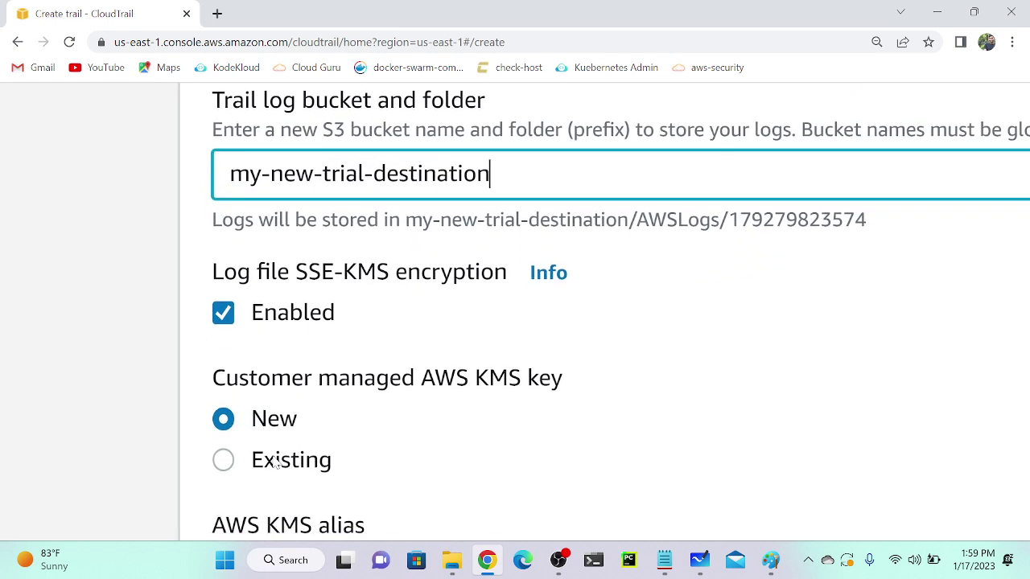
scroll(327, 460, "down", 2)
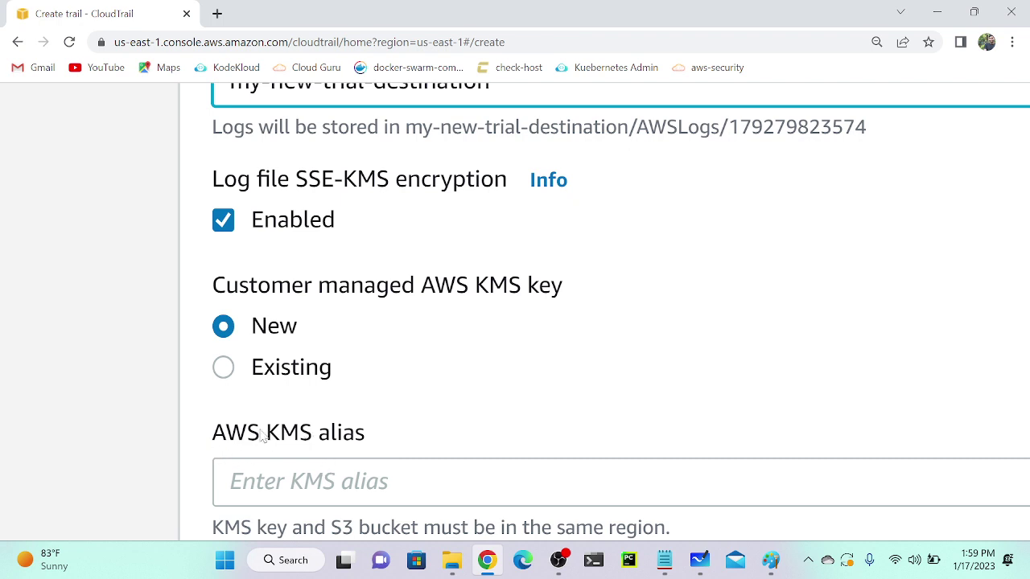
left_click_drag(260, 433, 338, 434)
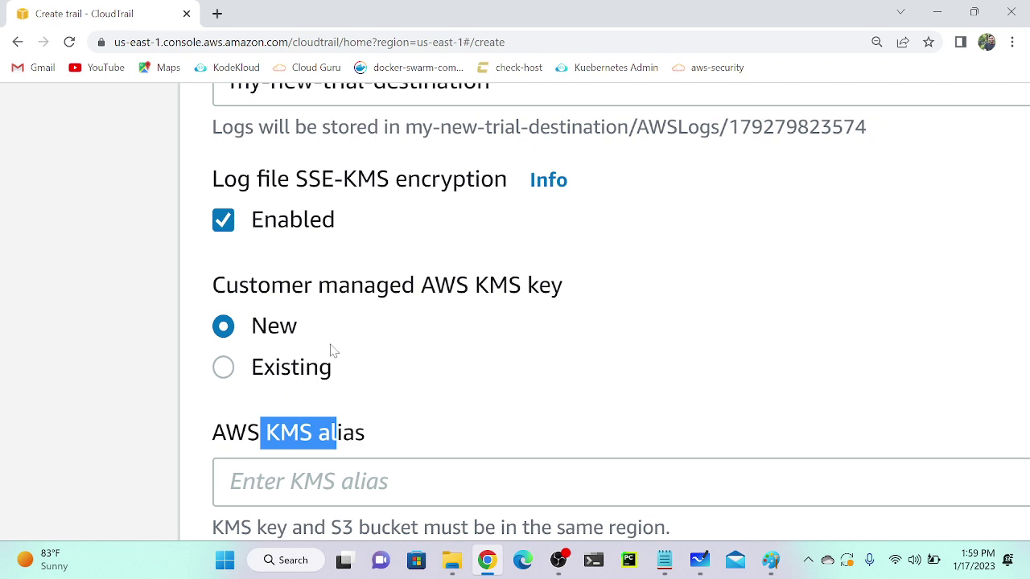
left_click(283, 375)
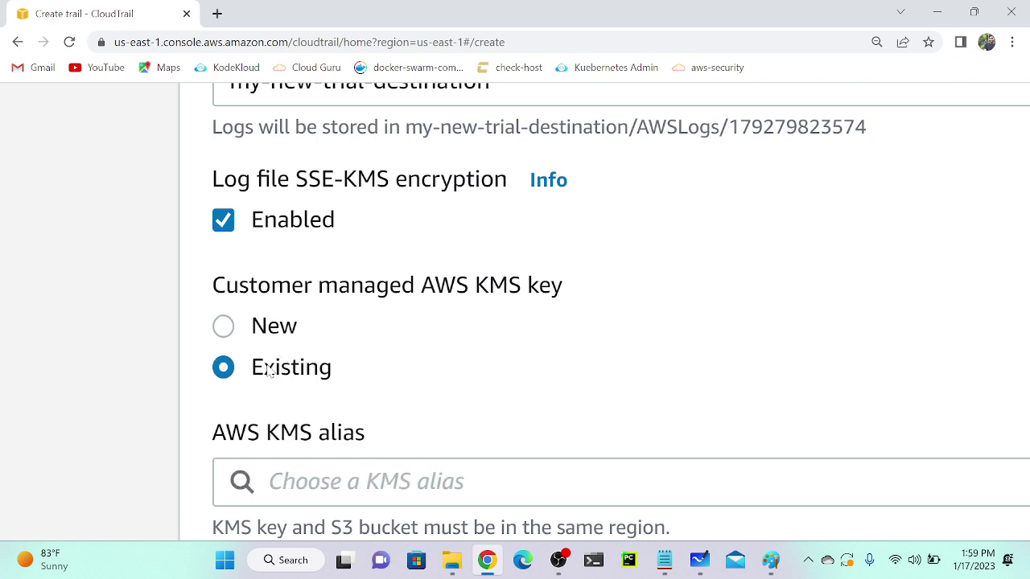
left_click(283, 320)
Review the log file validation and SNS notification delivery options in the trail's additional settings
key("ctrl+minus")
key("ctrl+minus")
key("ctrl+minus")
key("ctrl+minus")
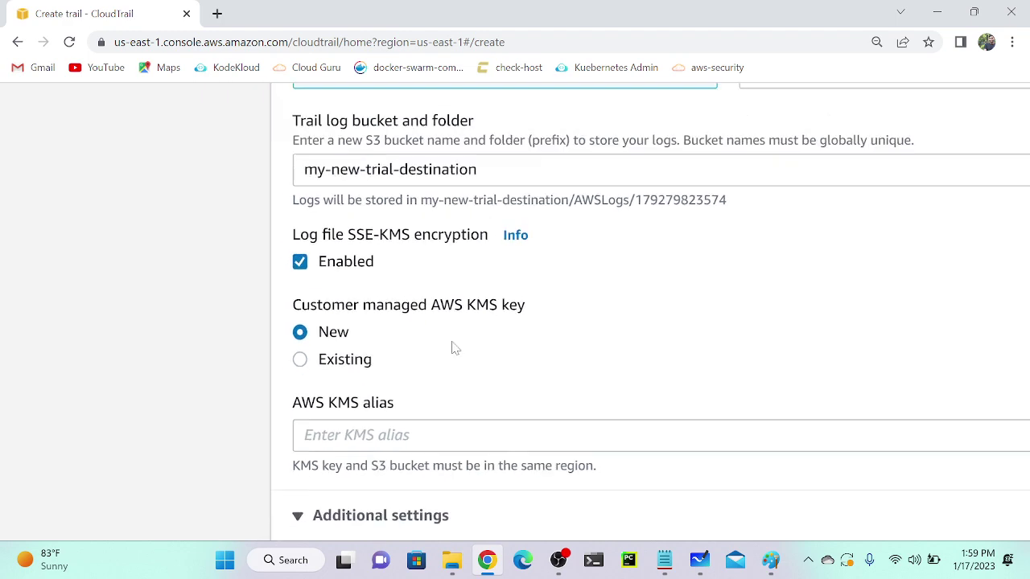
scroll(338, 330, "down", 3)
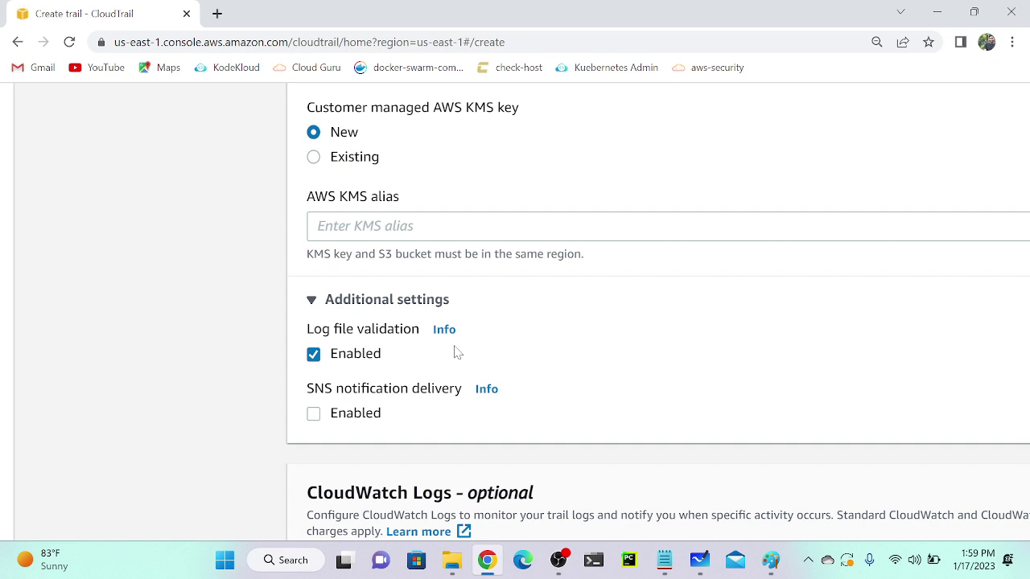
Switch to the 17-cloudtrial notes in Notepad and read the log file encryption, log file validation and SNS notification sections
mouse_move(667, 572)
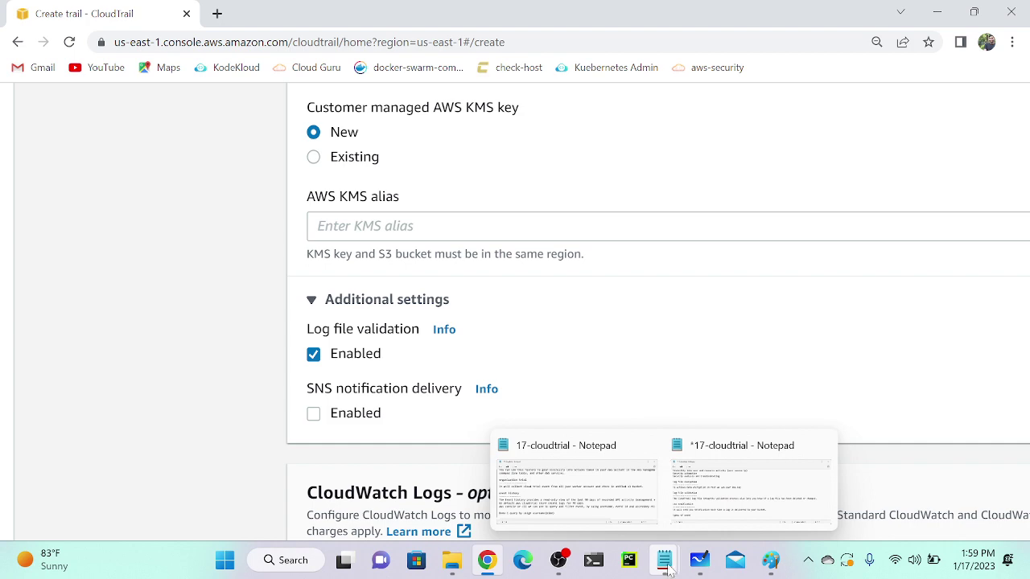
left_click(637, 482)
scroll(536, 299, "up", 15)
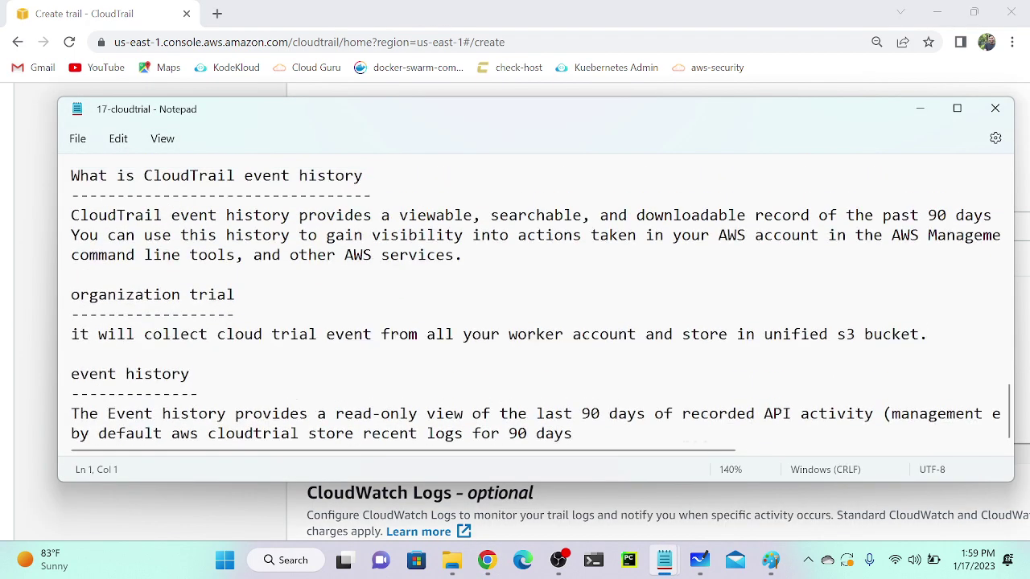
scroll(536, 298, "up", 5)
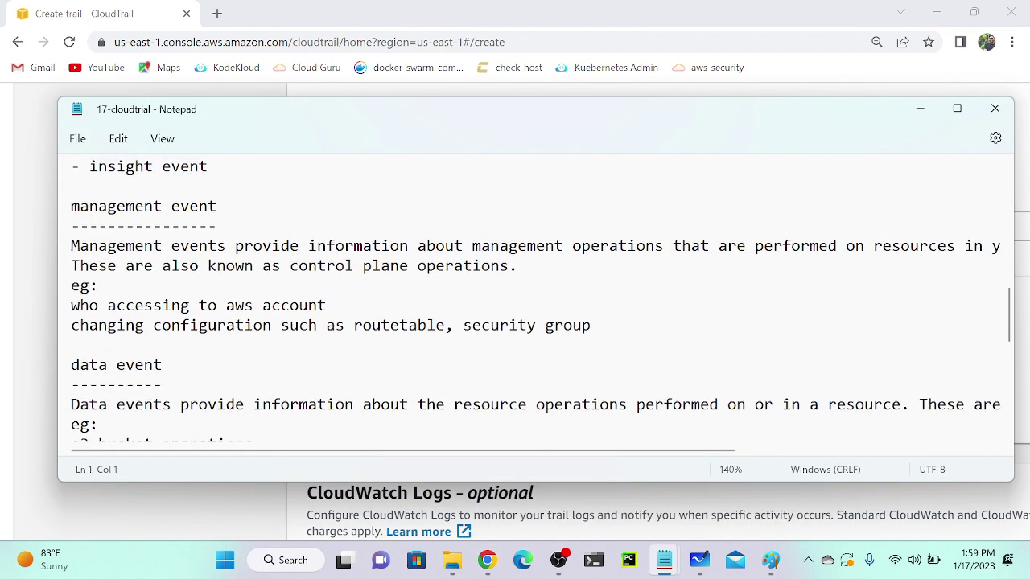
scroll(536, 298, "up", 3)
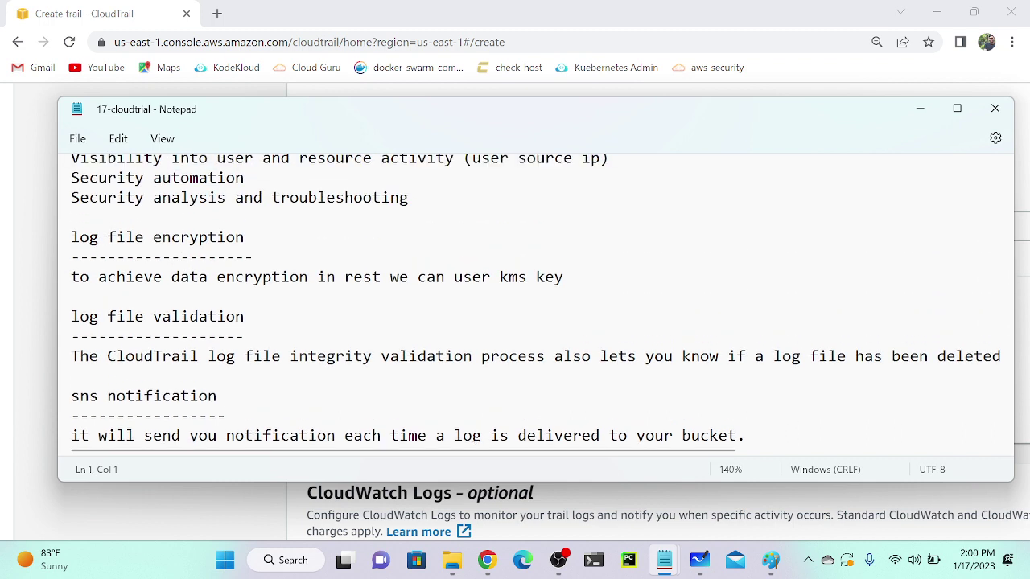
scroll(536, 298, "down", 1)
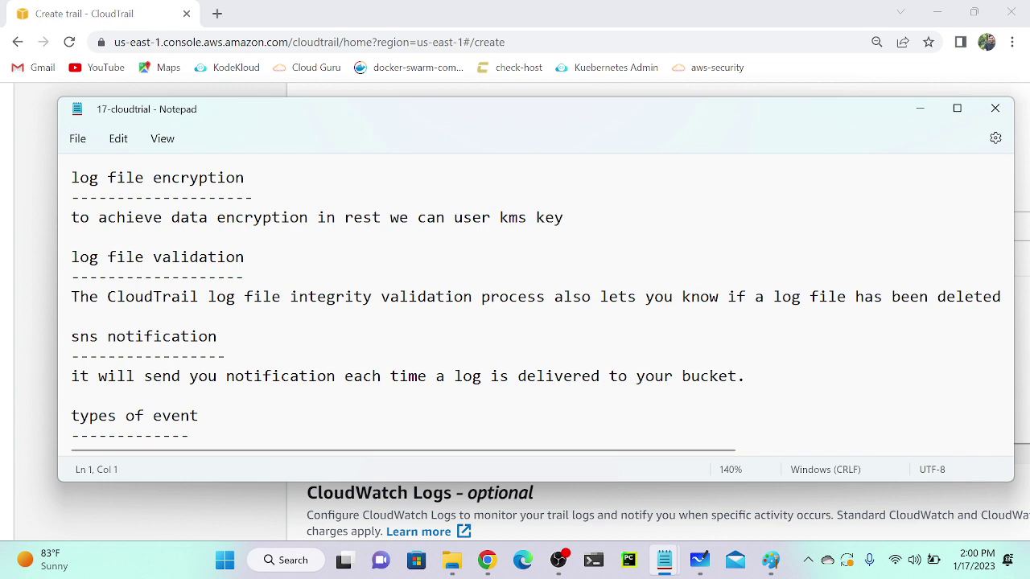
key("ctrl+plus")
key("ctrl+plus")
key("ctrl+plus")
scroll(534, 313, "right", 10)
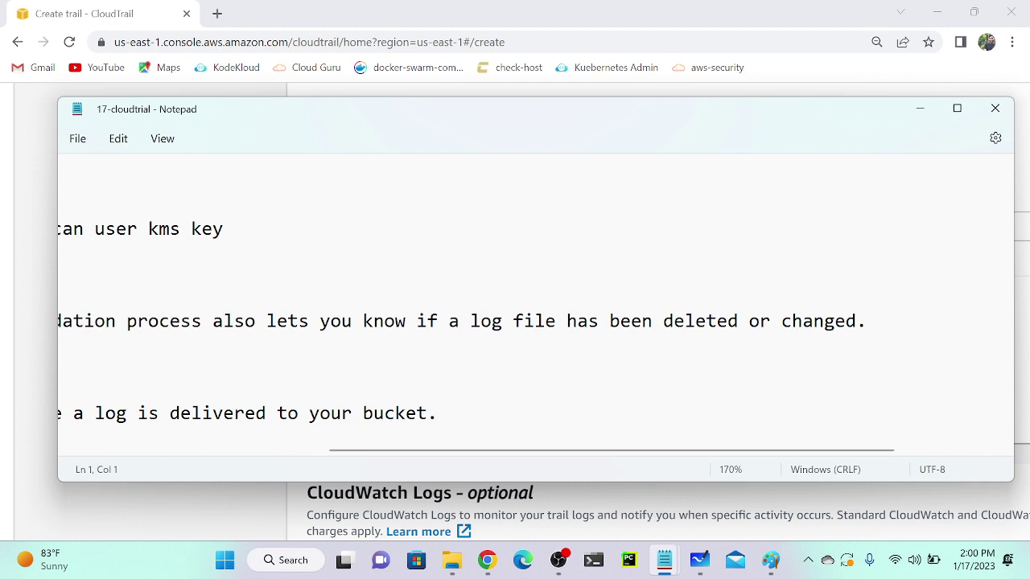
scroll(528, 313, "left", 5)
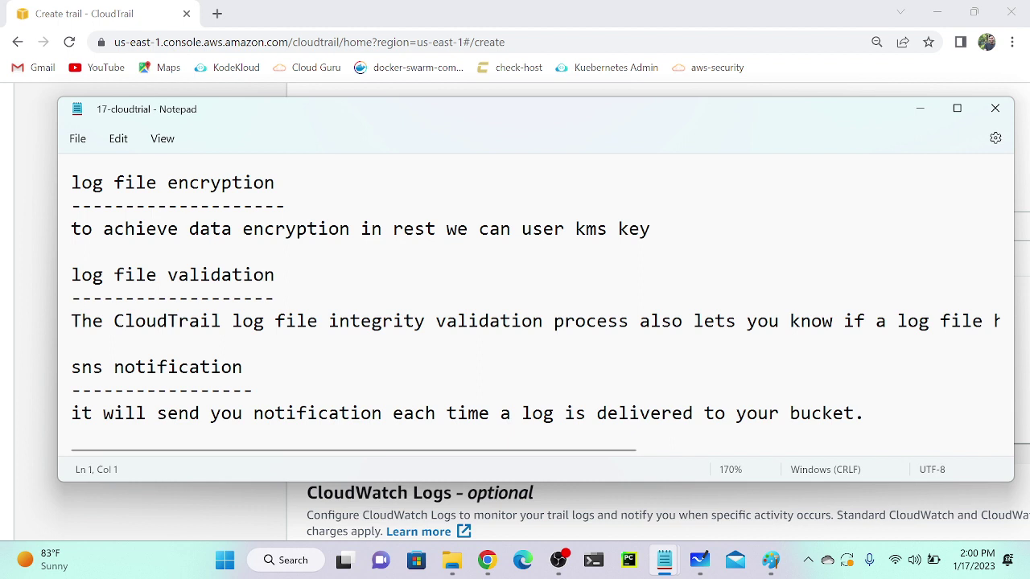
scroll(528, 313, "right", 5)
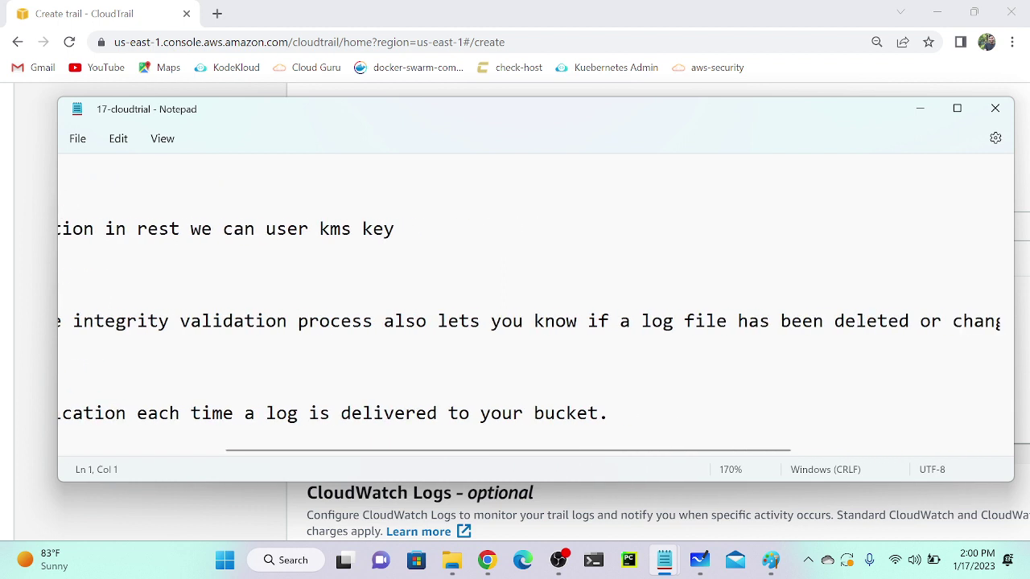
scroll(512, 336, "right", 6)
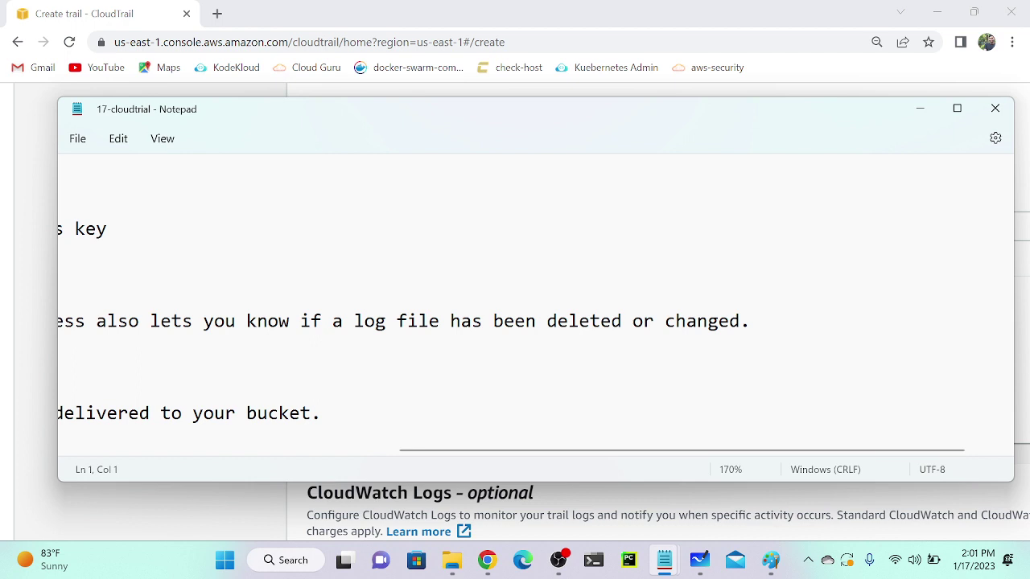
Return to the trail form in Chrome and review the SNS notification delivery and CloudWatch Logs options
left_click(61, 6)
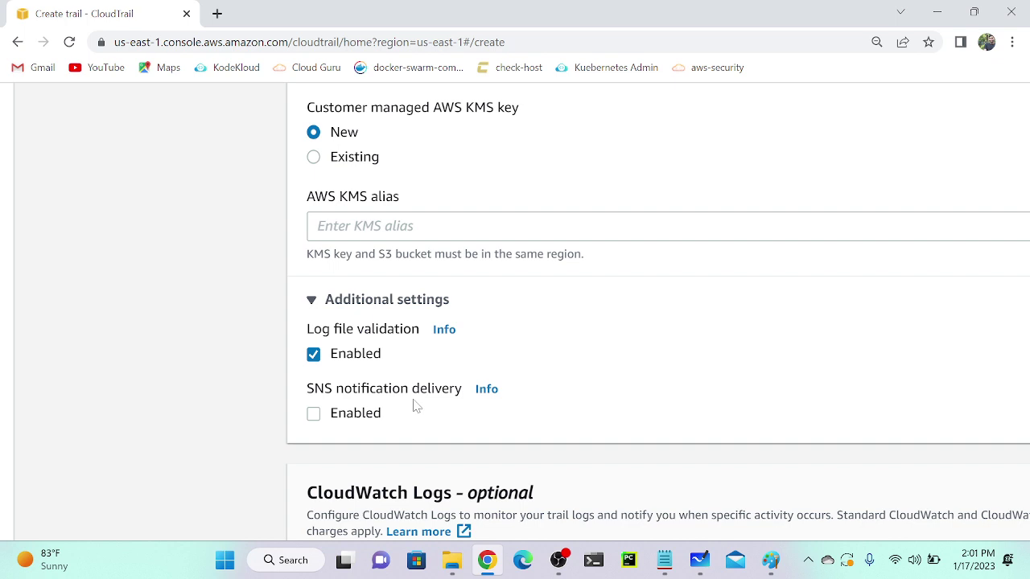
scroll(415, 406, "down", 3)
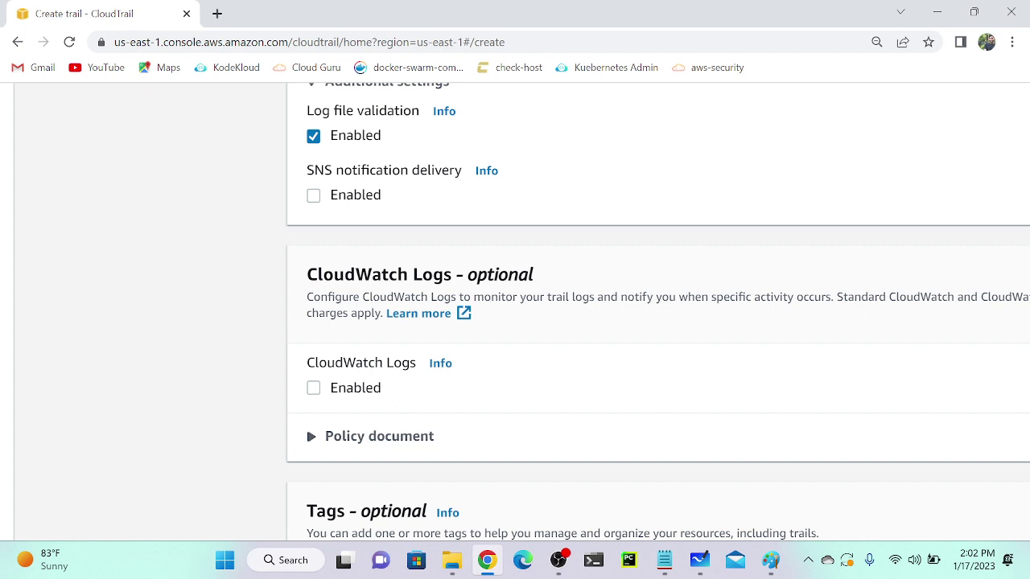
Enable CloudWatch Logs for the trail, review its log group and IAM role options, and disable it again
scroll(375, 299, "up", 3)
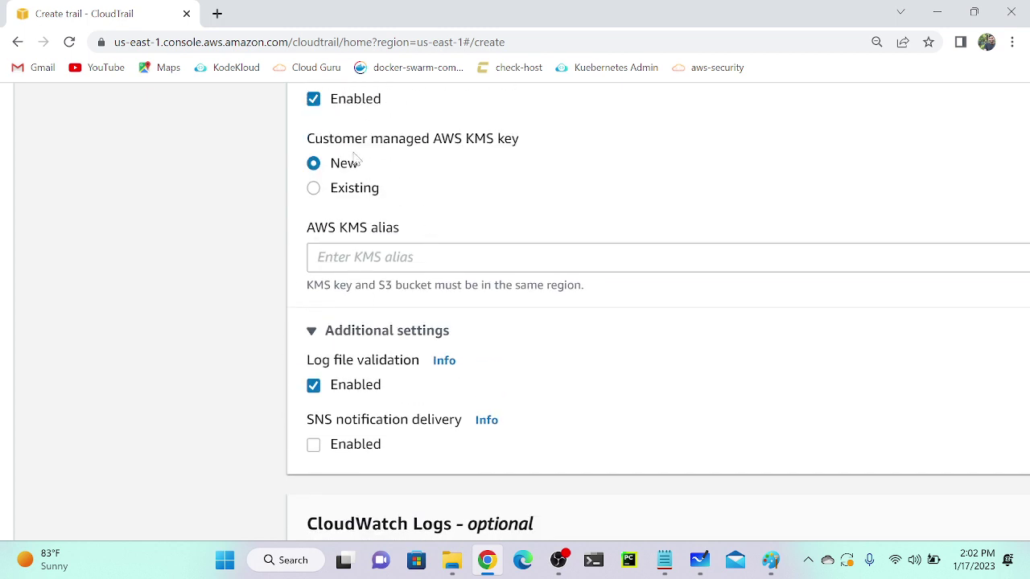
scroll(395, 158, "up", 5)
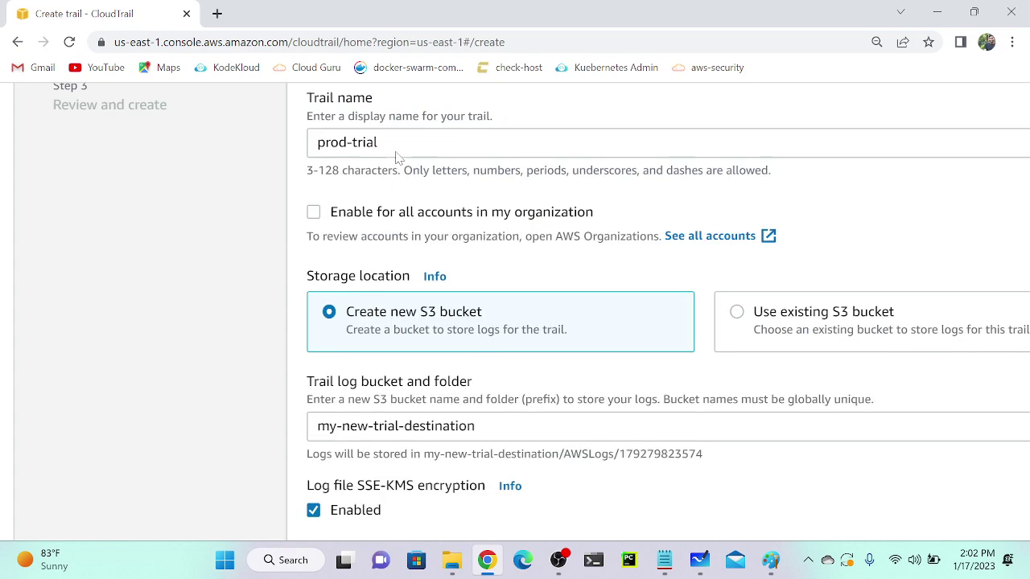
scroll(417, 410, "down", 2)
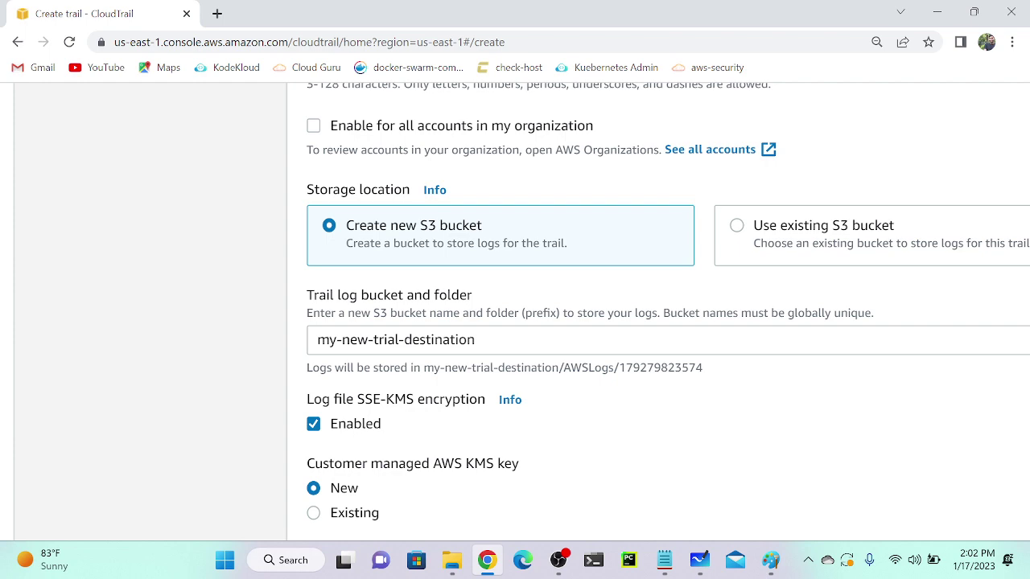
scroll(443, 354, "down", 7)
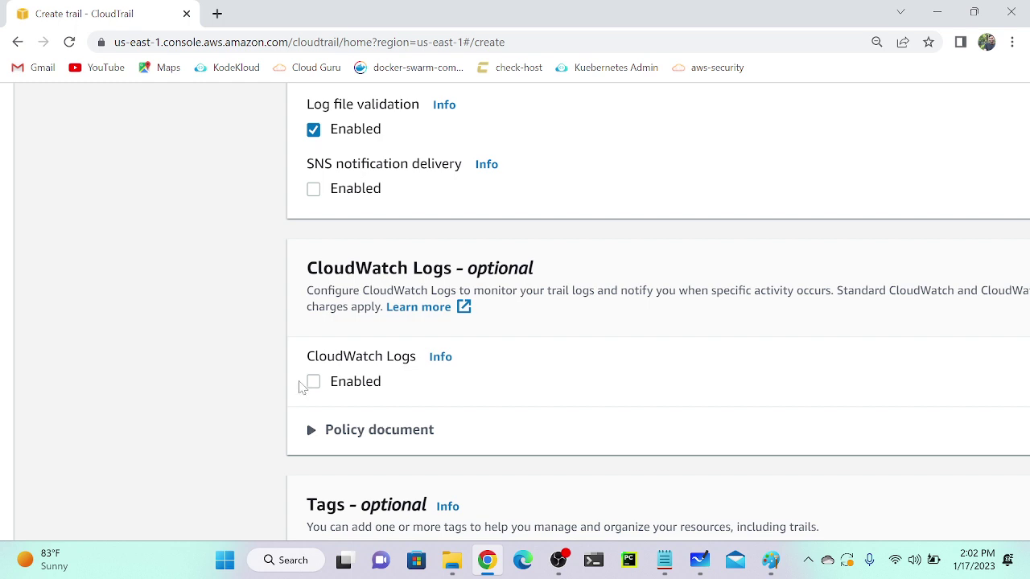
left_click(313, 383)
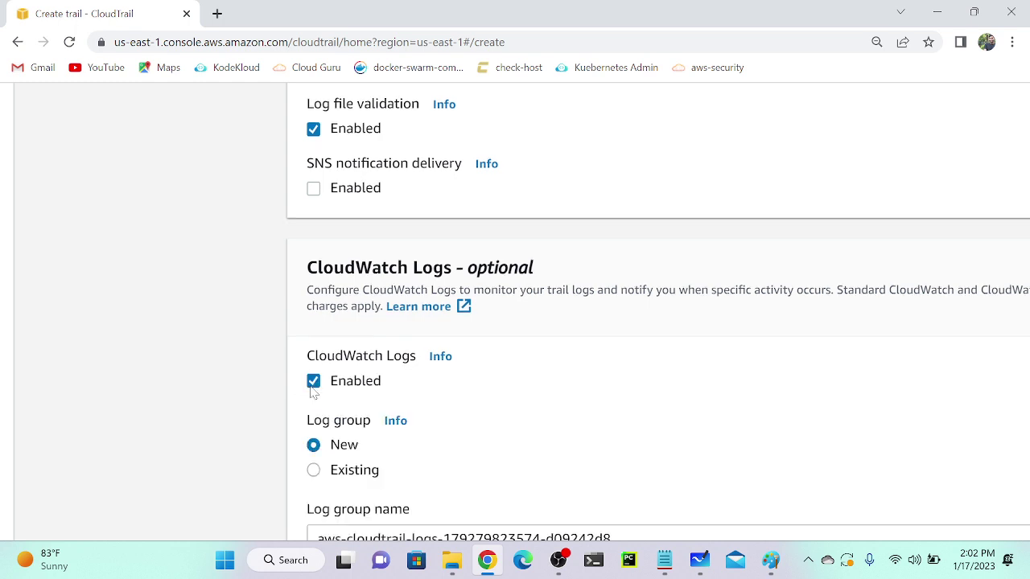
scroll(313, 391, "down", 2)
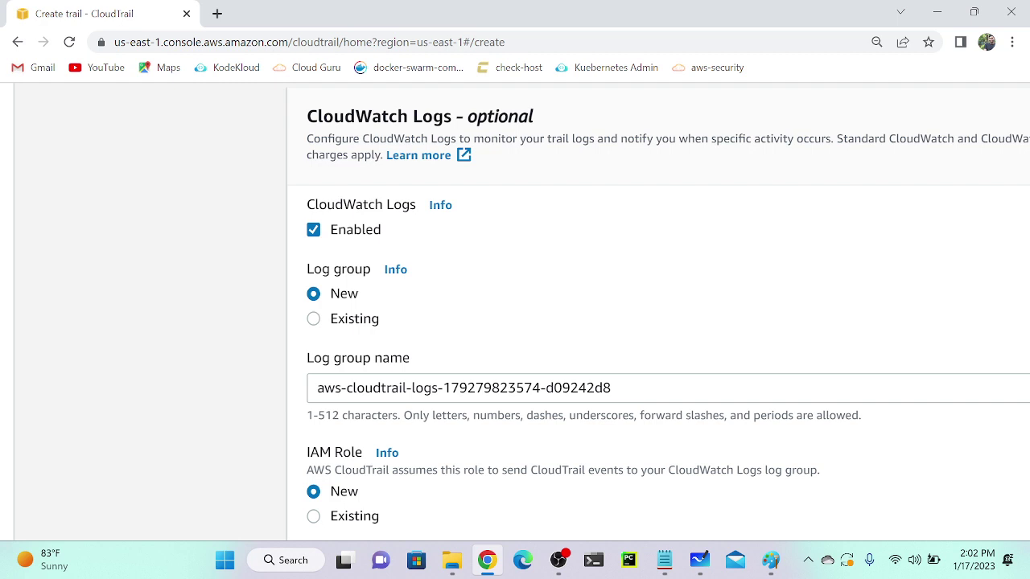
left_click(314, 231)
Disable log file SSE-KMS encryption for the trail and continue to choosing log events
scroll(529, 420, "down", 1)
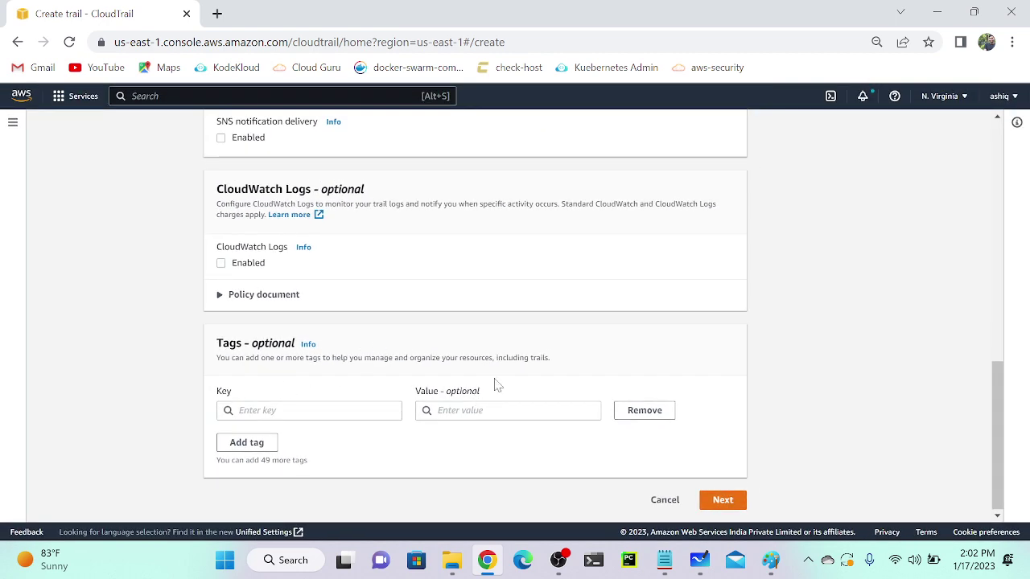
left_click(721, 507)
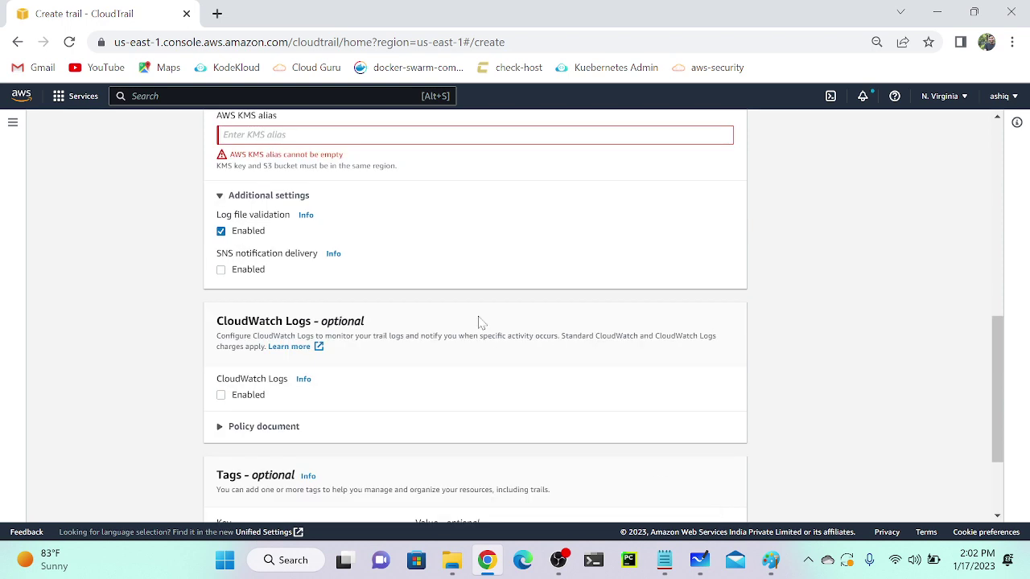
scroll(478, 322, "up", 3)
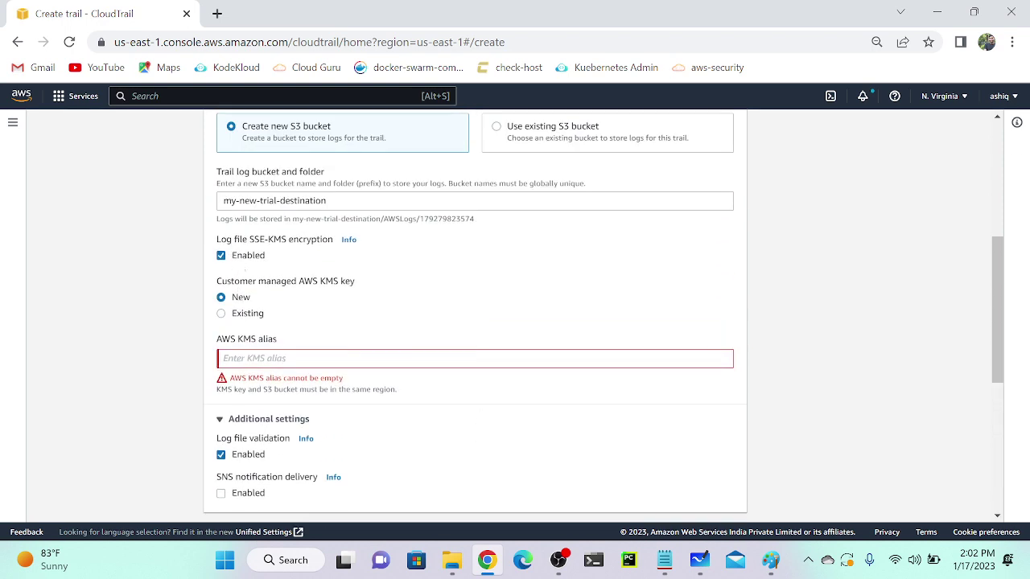
left_click(223, 256)
scroll(408, 391, "down", 3)
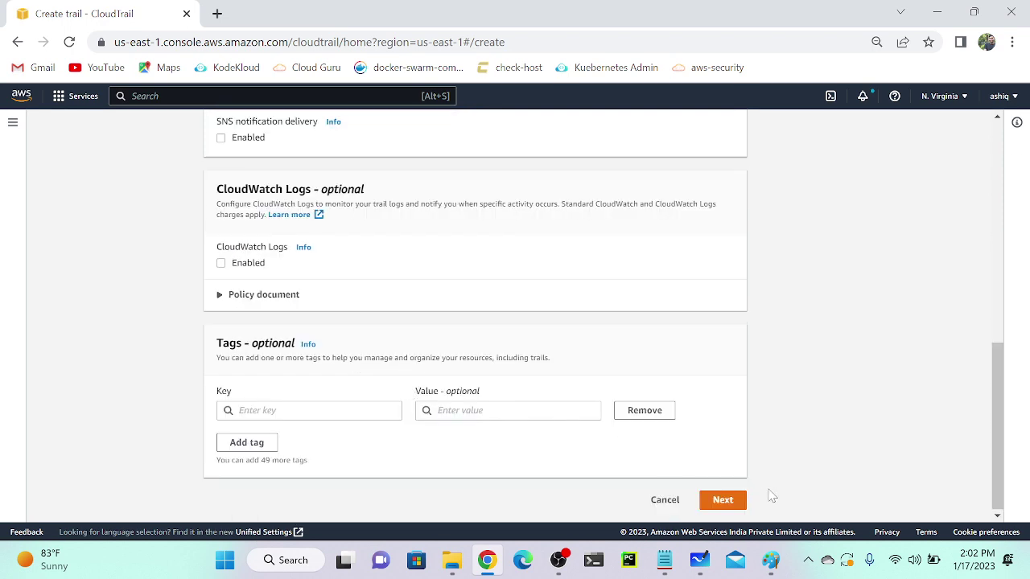
left_click(727, 504)
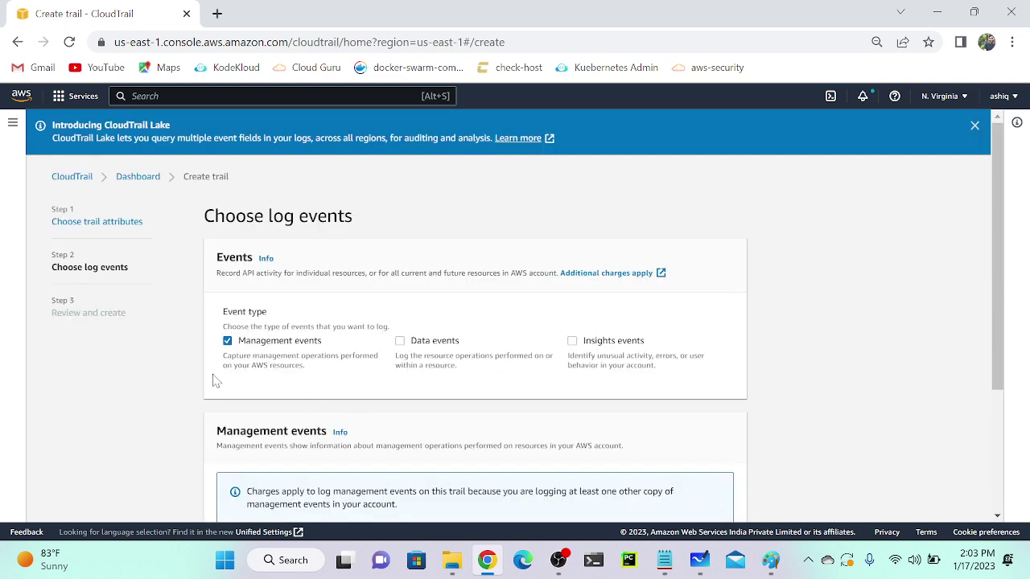
Review the event type options and switch to the management event section of the 17-cloudtrial notes in Notepad
scroll(337, 412, "up", 5)
scroll(336, 412, "down", 2)
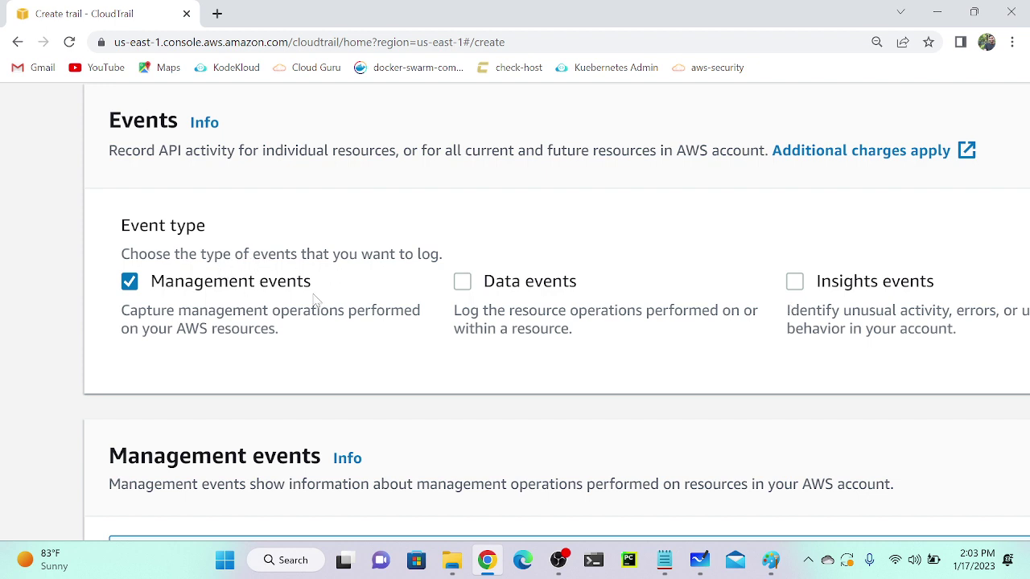
left_click(665, 571)
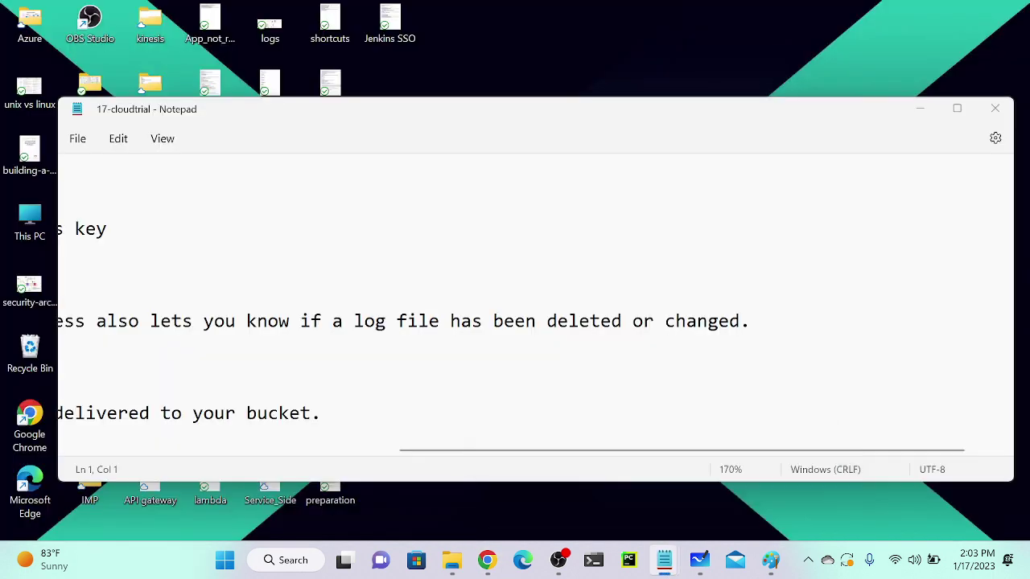
left_click(587, 510)
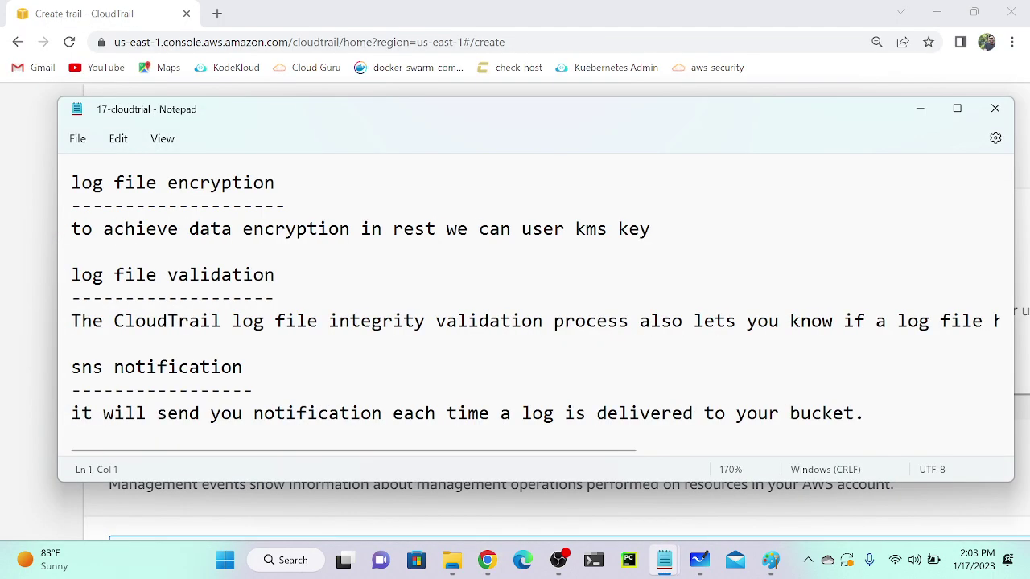
scroll(541, 305, "up", 4)
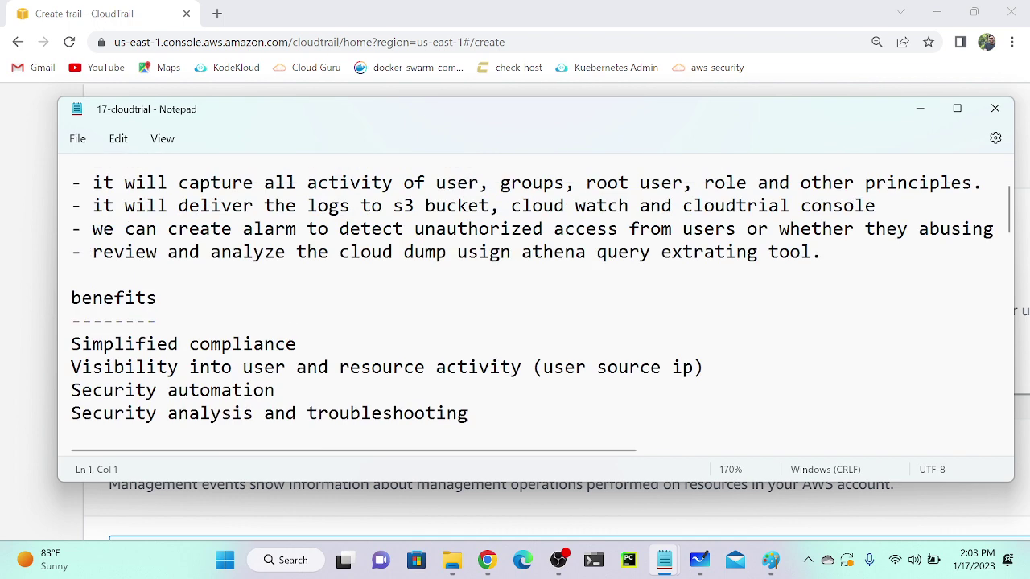
scroll(541, 306, "down", 6)
scroll(541, 306, "down", 5)
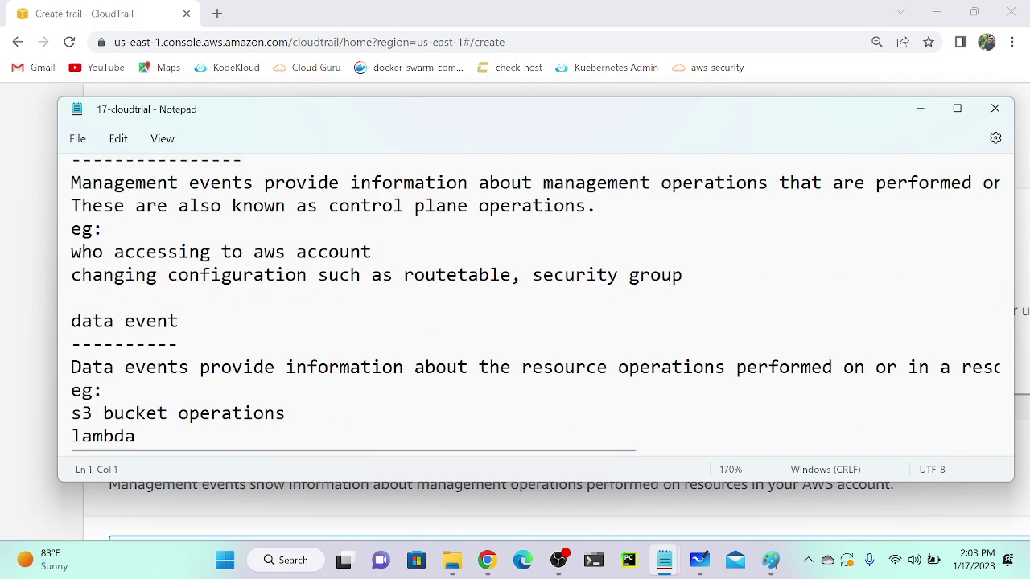
scroll(541, 308, "up", 1)
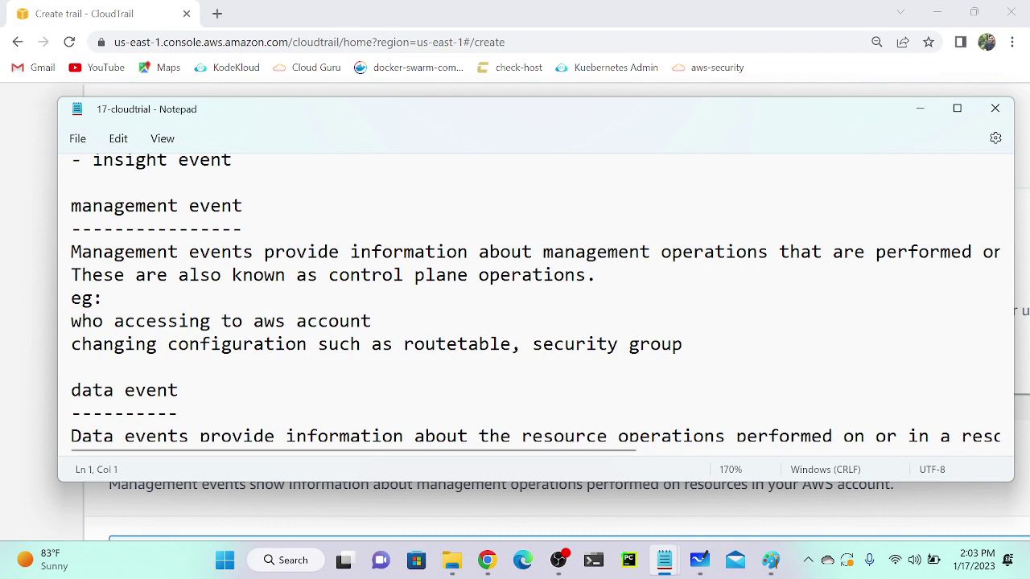
Read the full management event description, including control plane operations and the account access and configuration change examples
scroll(529, 303, "right", 5)
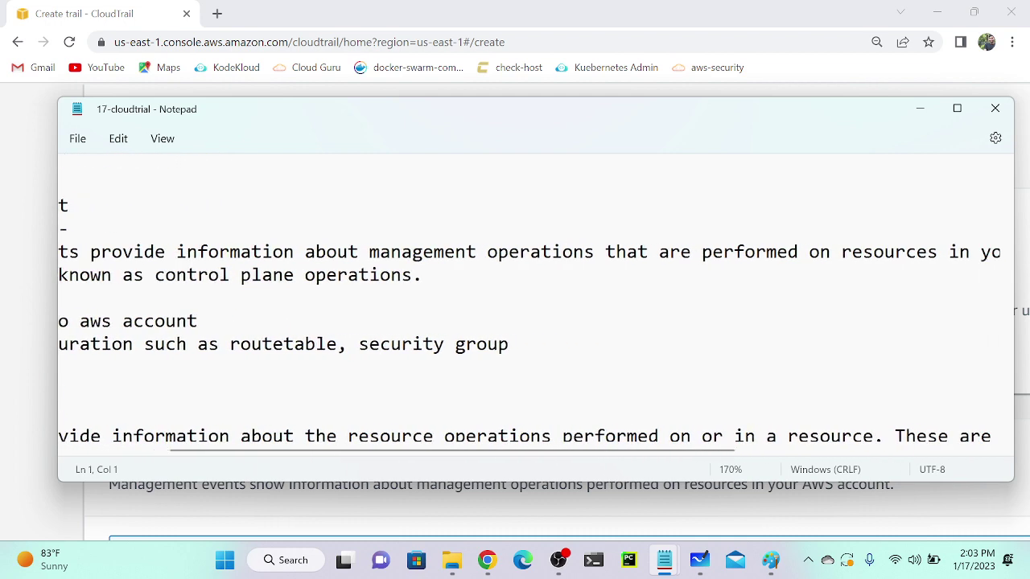
scroll(528, 303, "left", 4)
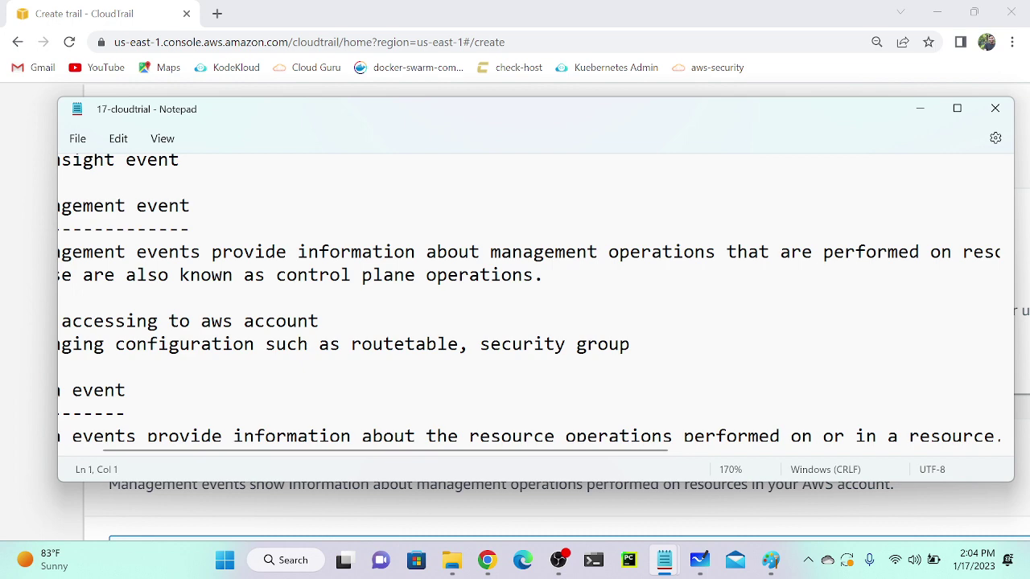
scroll(528, 302, "right", 1)
scroll(535, 305, "right", 5)
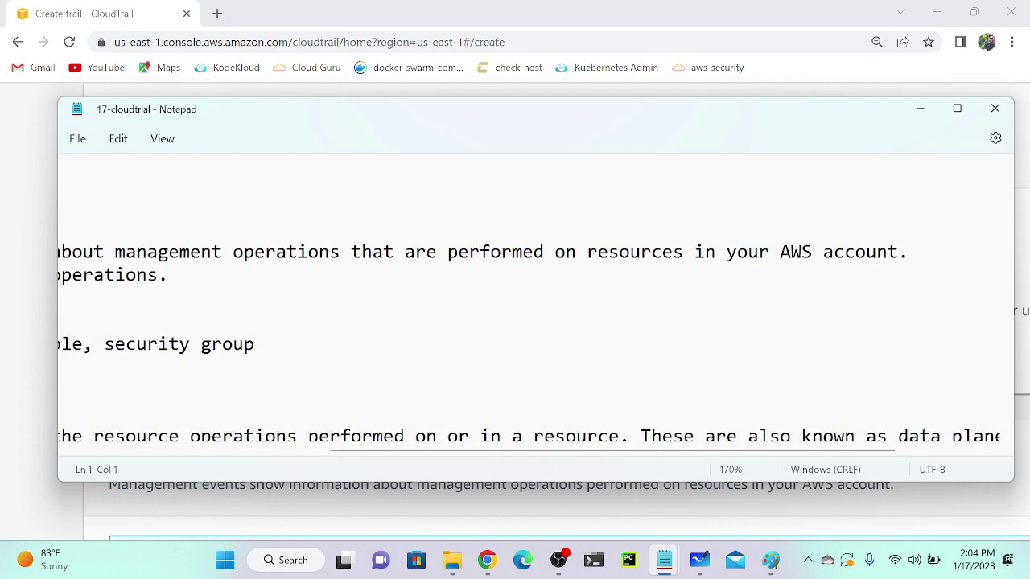
scroll(535, 306, "left", 8)
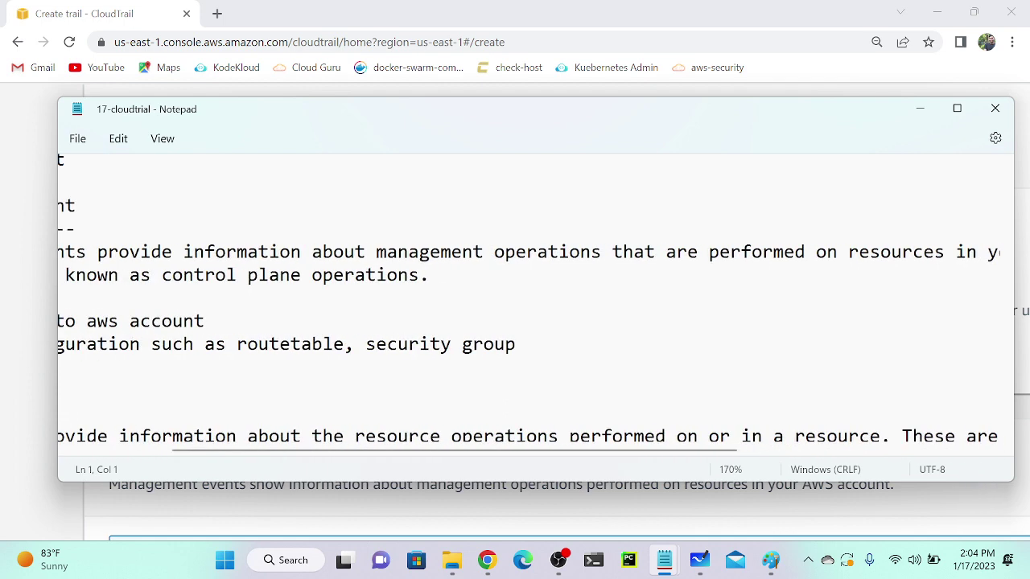
scroll(535, 306, "left", 5)
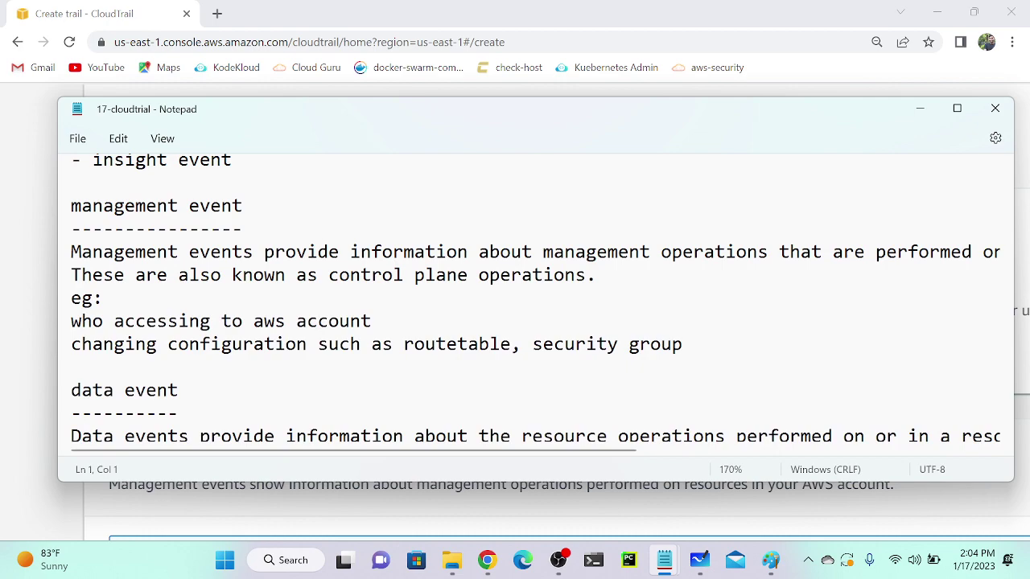
scroll(535, 306, "right", 5)
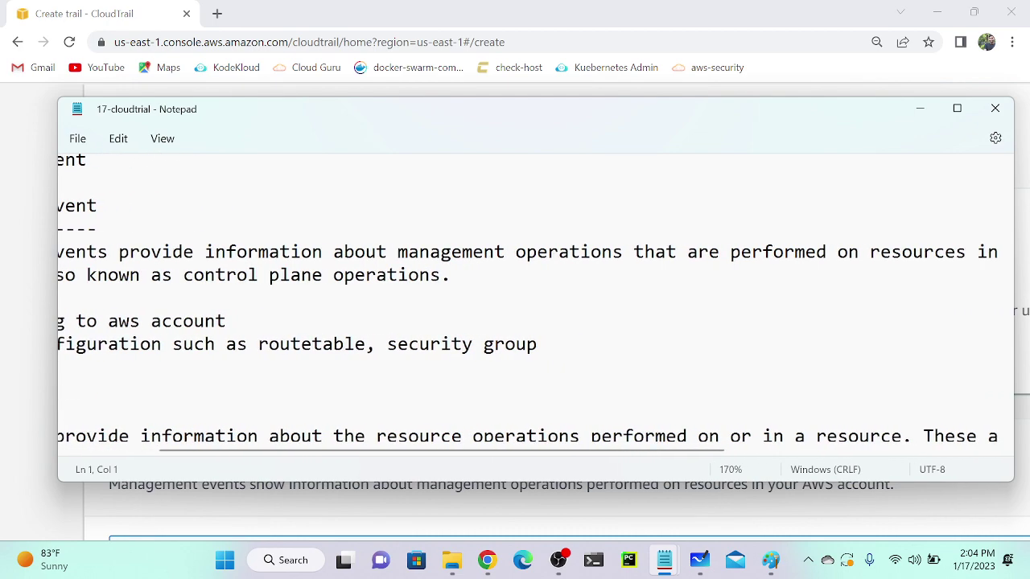
scroll(535, 306, "right", 5)
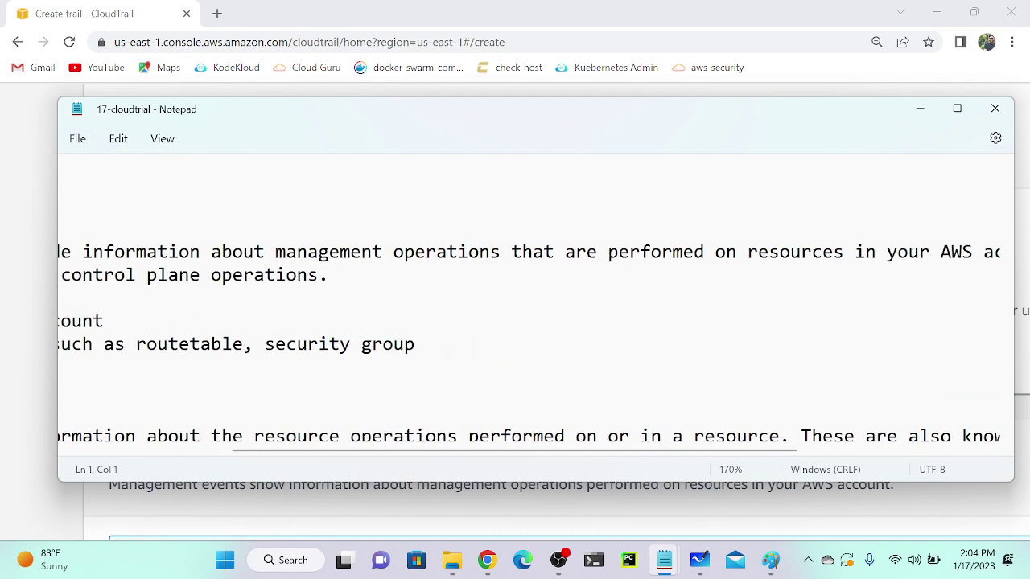
scroll(535, 306, "right", 6)
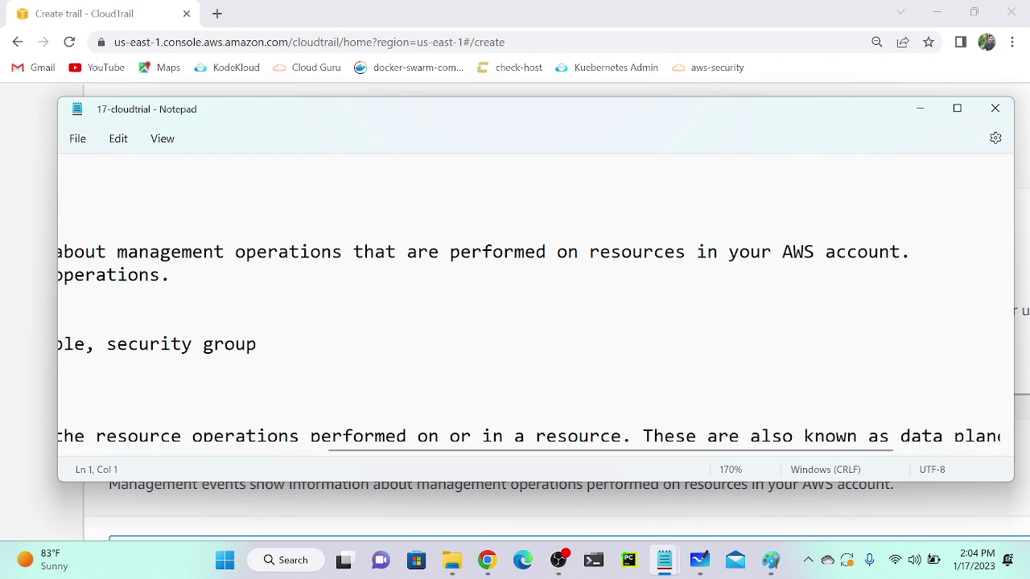
scroll(536, 306, "left", 5)
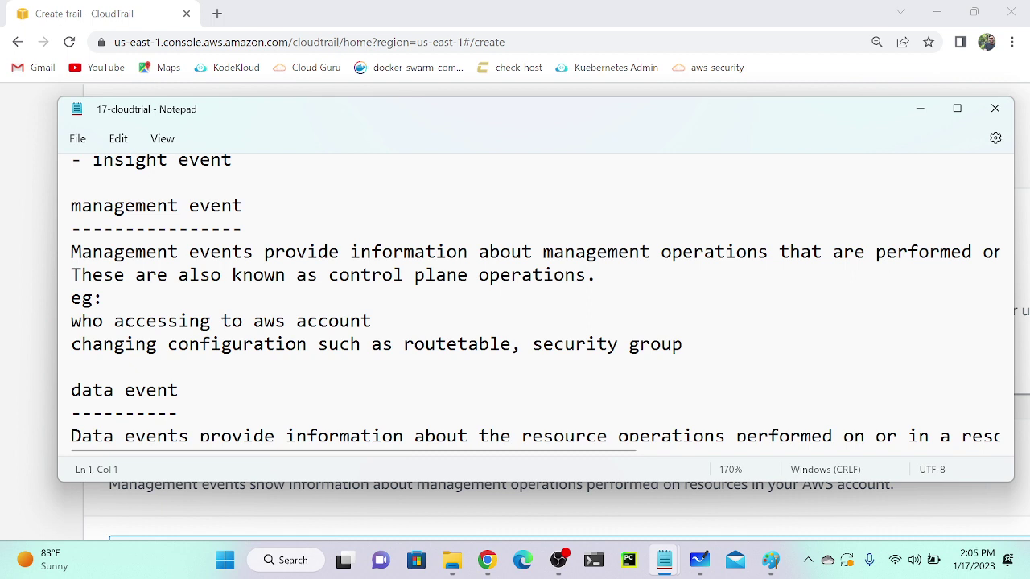
Read the data event section of the notes, including data plane operations and the S3, Lambda and EBS examples
scroll(541, 299, "down", 1)
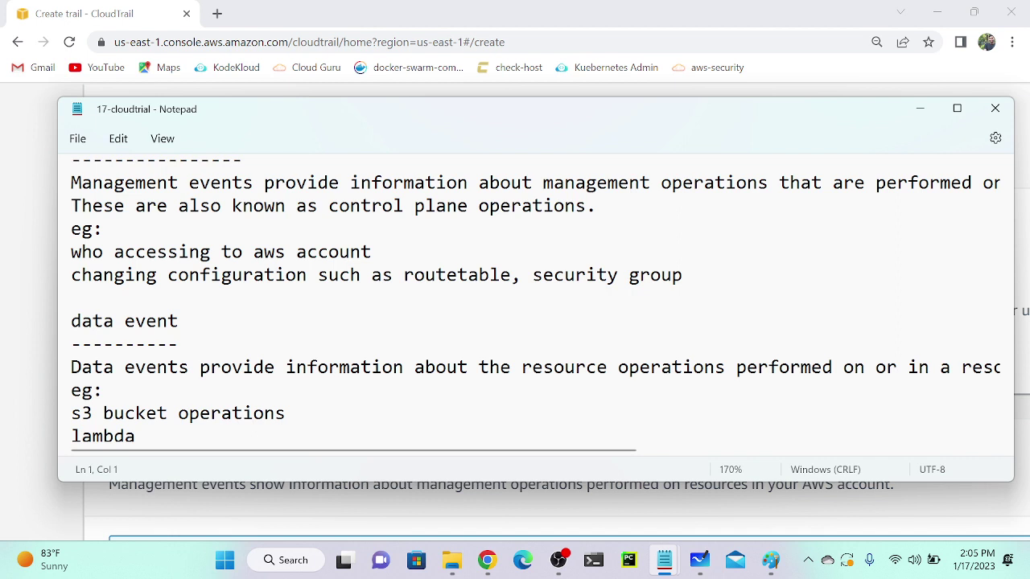
scroll(540, 303, "down", 1)
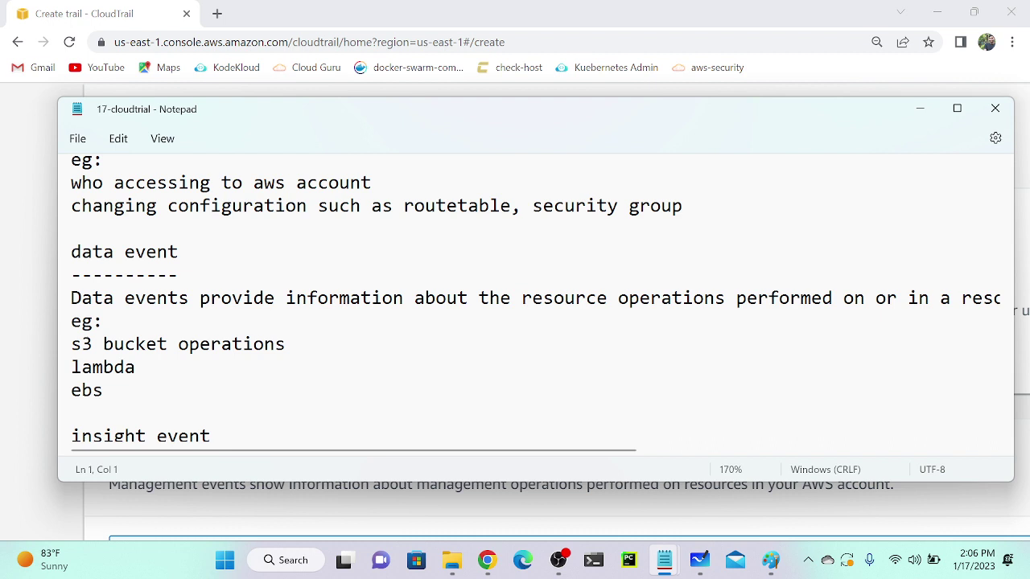
scroll(536, 300, "down", 1)
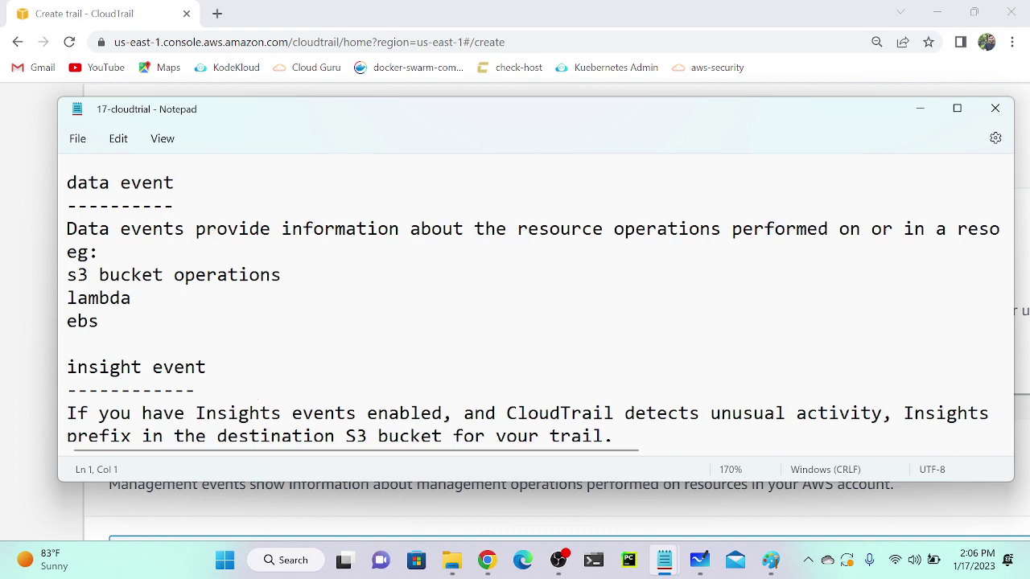
scroll(530, 314, "right", 1)
scroll(529, 313, "left", 1)
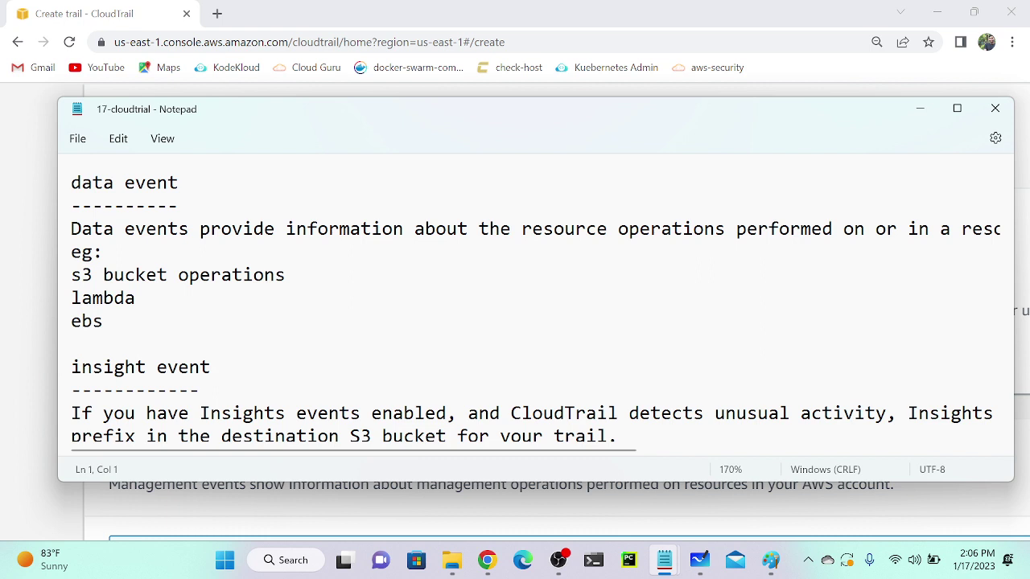
scroll(536, 314, "right", 8)
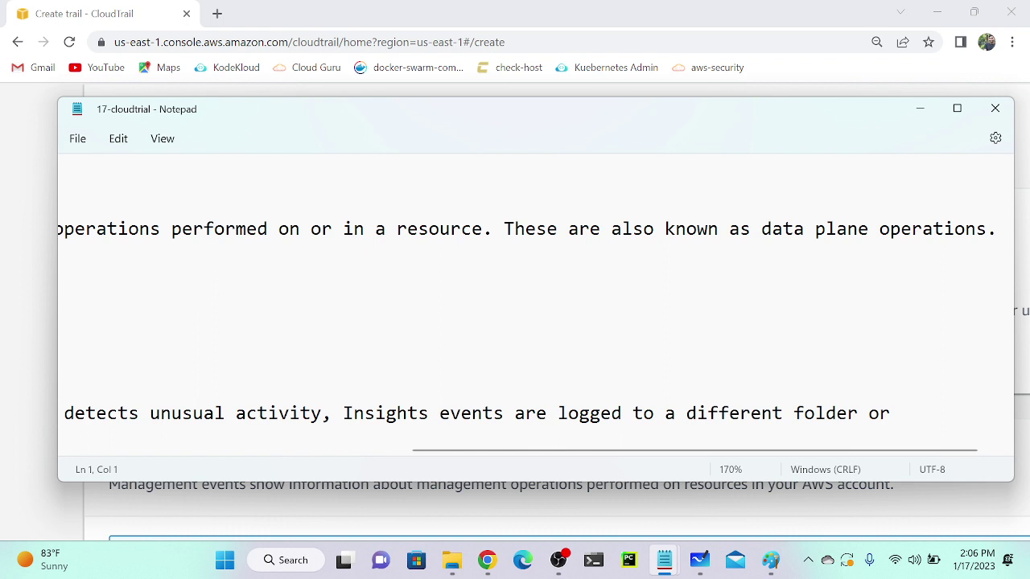
scroll(523, 337, "right", 1)
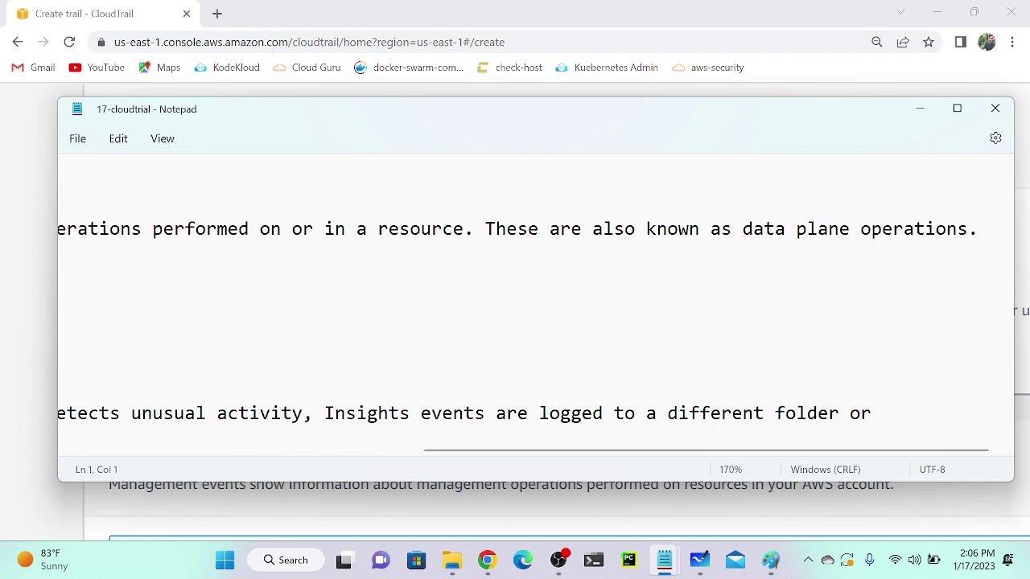
scroll(530, 314, "left", 10)
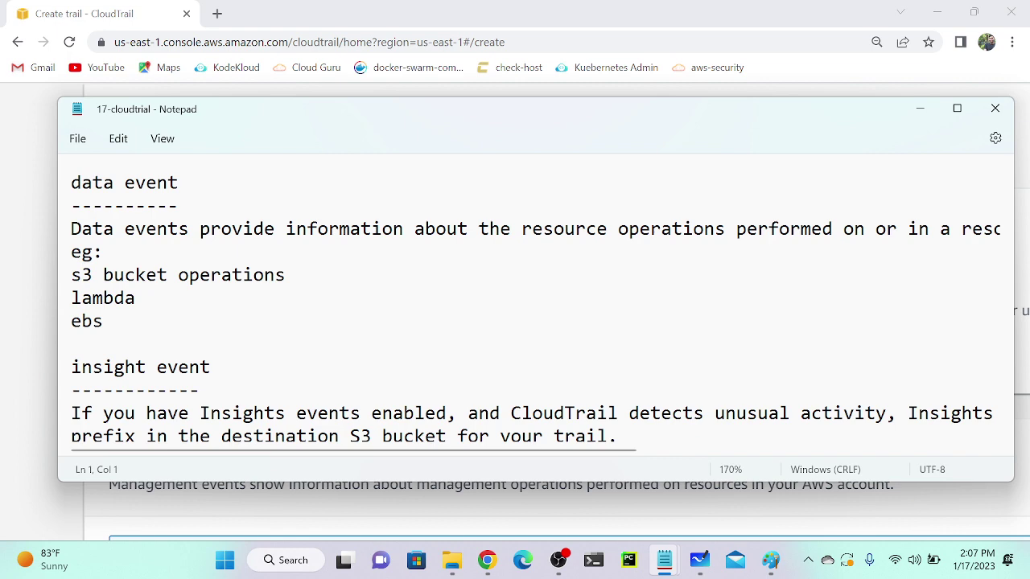
Read the insight event section of the notes, including the unusual activity logging description and the bucket deletion and failed authentication examples
scroll(541, 306, "down", 2)
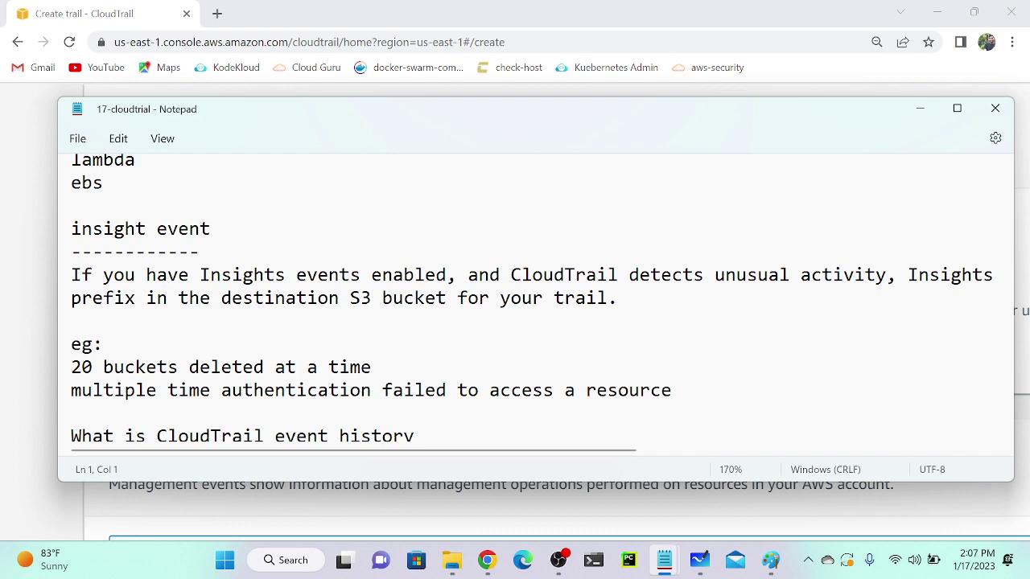
scroll(528, 298, "right", 6)
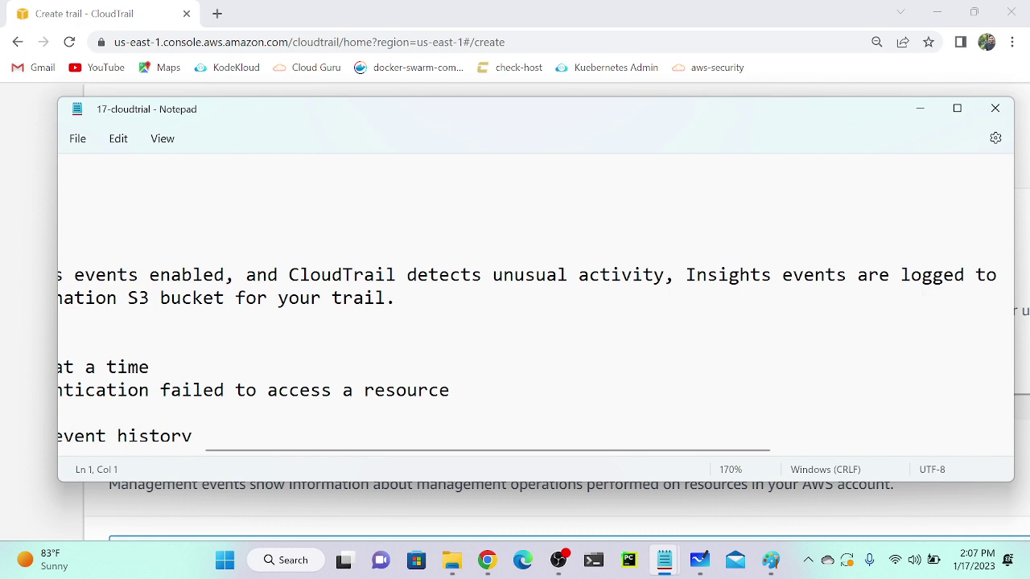
scroll(528, 298, "left", 6)
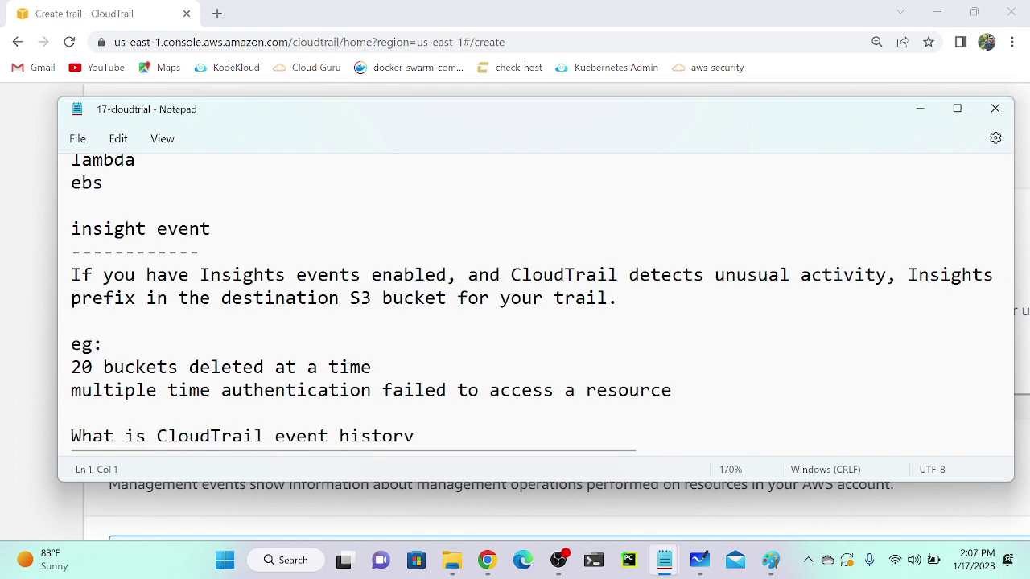
scroll(528, 298, "right", 6)
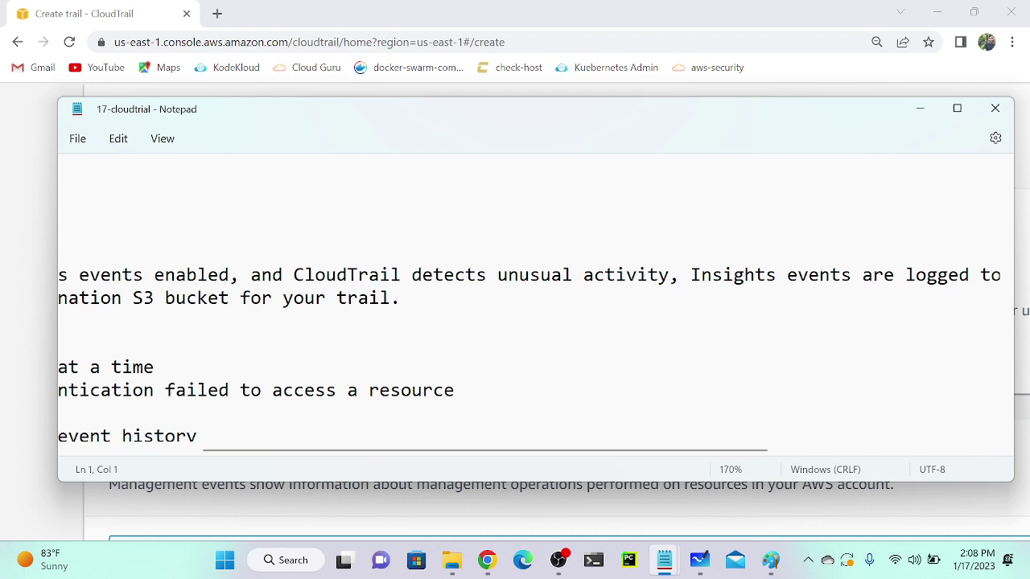
scroll(529, 360, "right", 6)
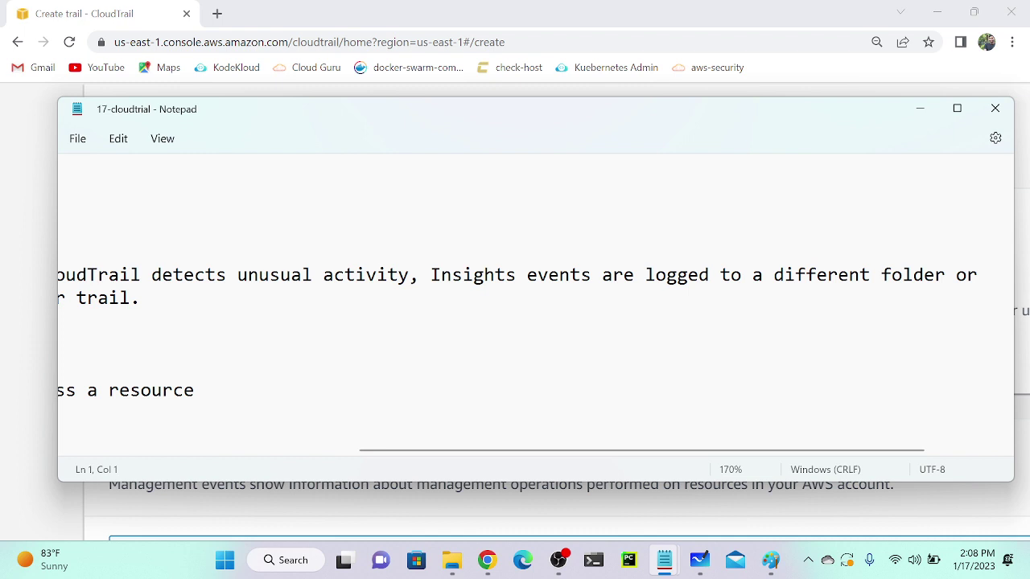
scroll(529, 360, "left", 10)
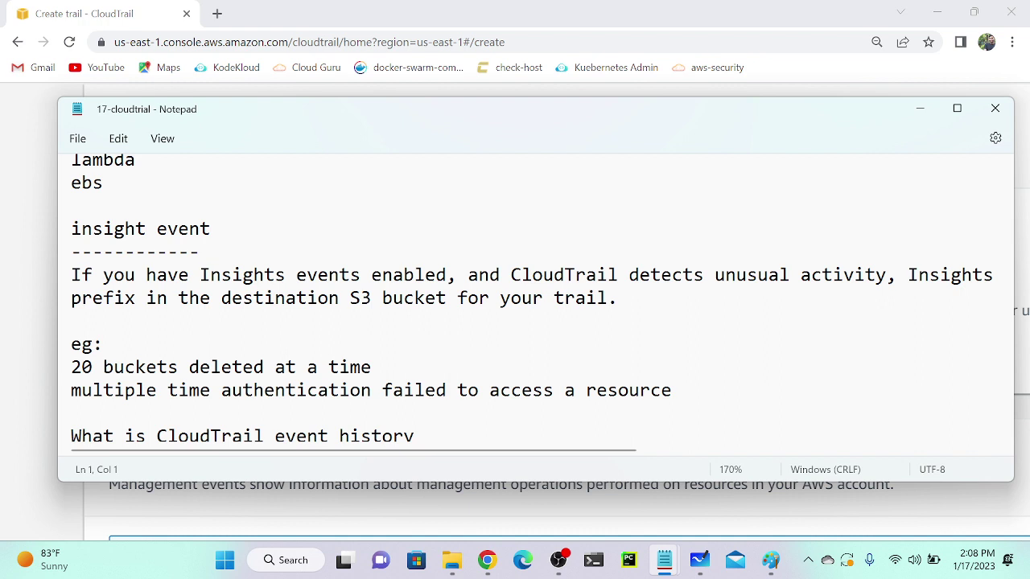
scroll(535, 302, "right", 5)
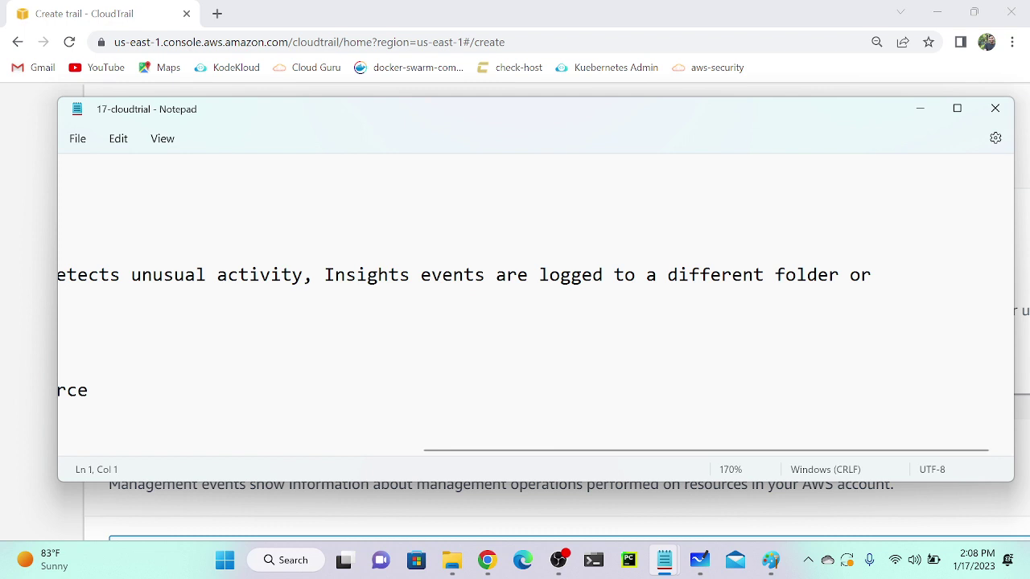
scroll(535, 302, "left", 5)
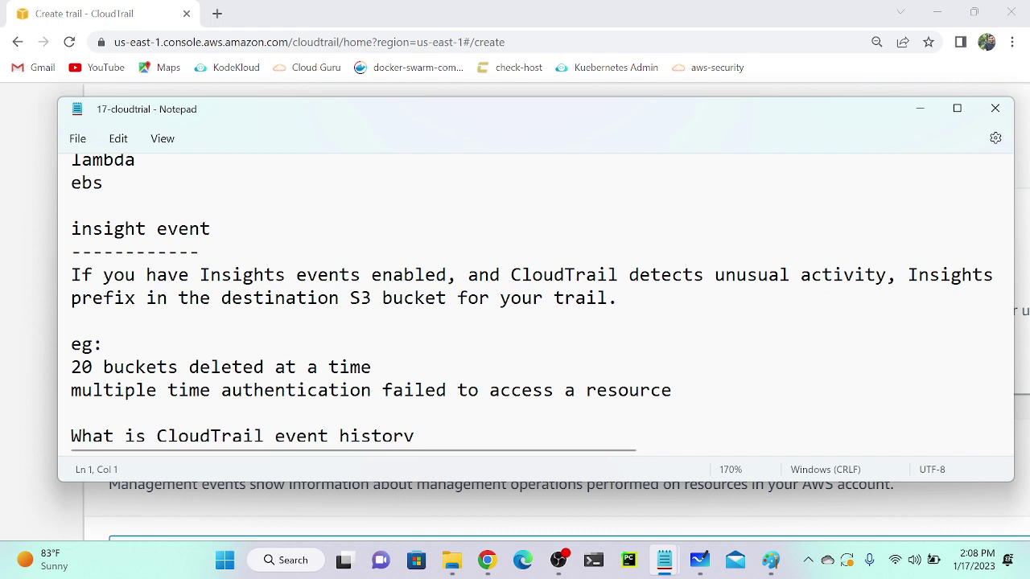
scroll(535, 305, "right", 5)
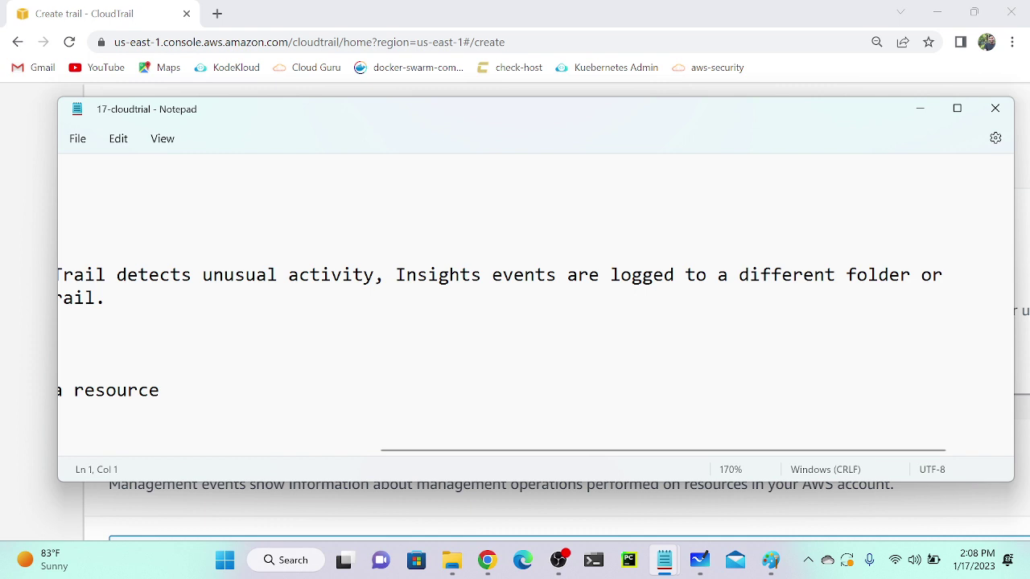
scroll(535, 306, "left", 5)
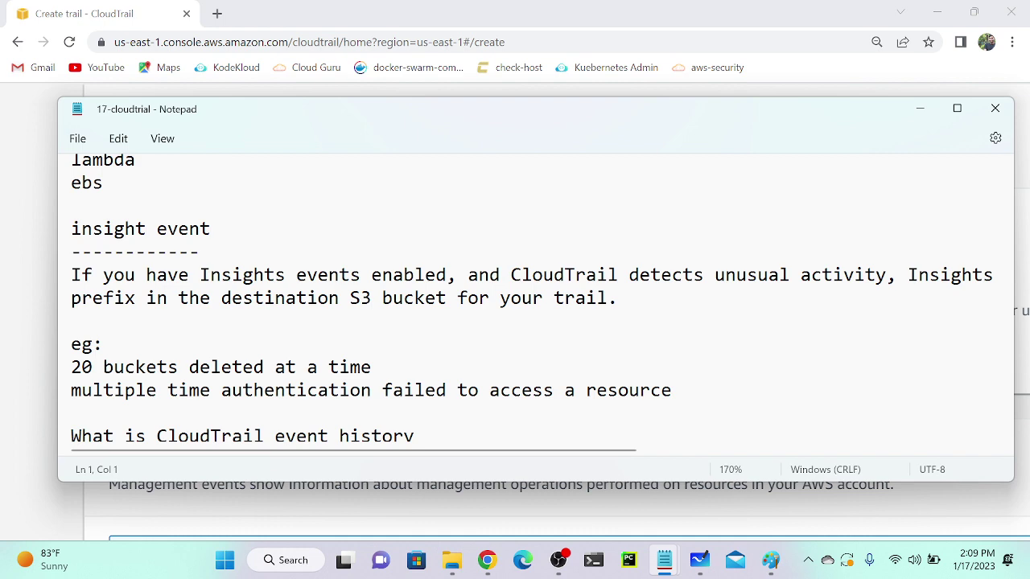
scroll(541, 297, "down", 1)
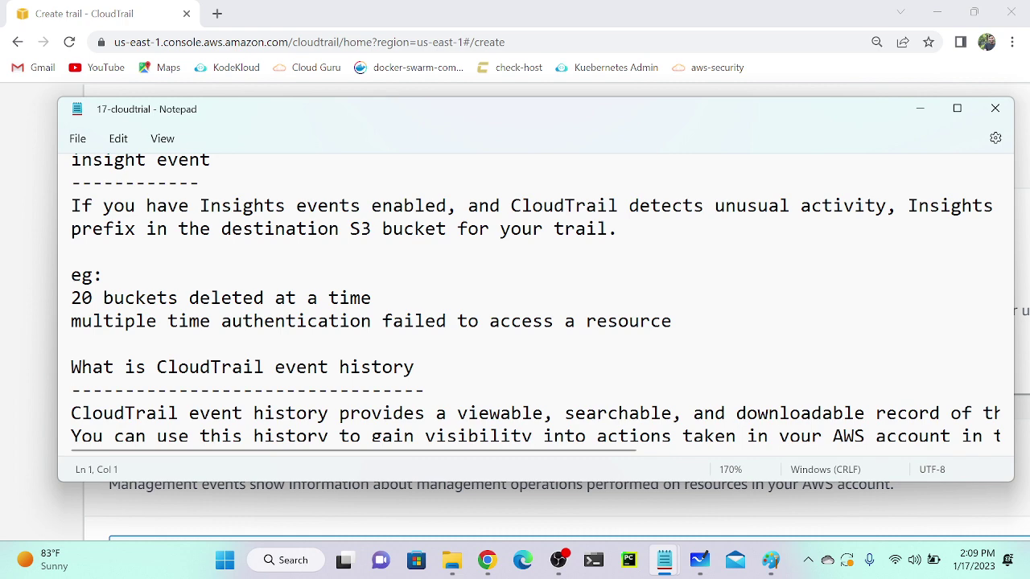
Switch back to the Choose log events page in Chrome and zoom out to show the full event type options
left_click(87, 8)
key("ctrl+minus")
key("ctrl+minus")
key("ctrl+minus")
key("ctrl+minus")
key("ctrl+minus")
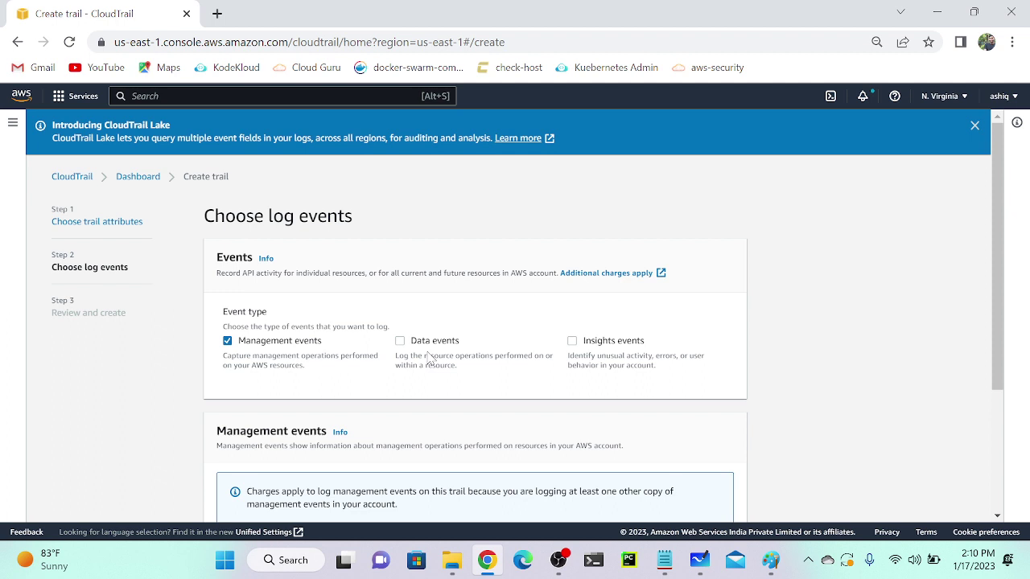
Enable data events and Insights events for the trail and choose S3 Object Lambda as the data event type
left_click(400, 342)
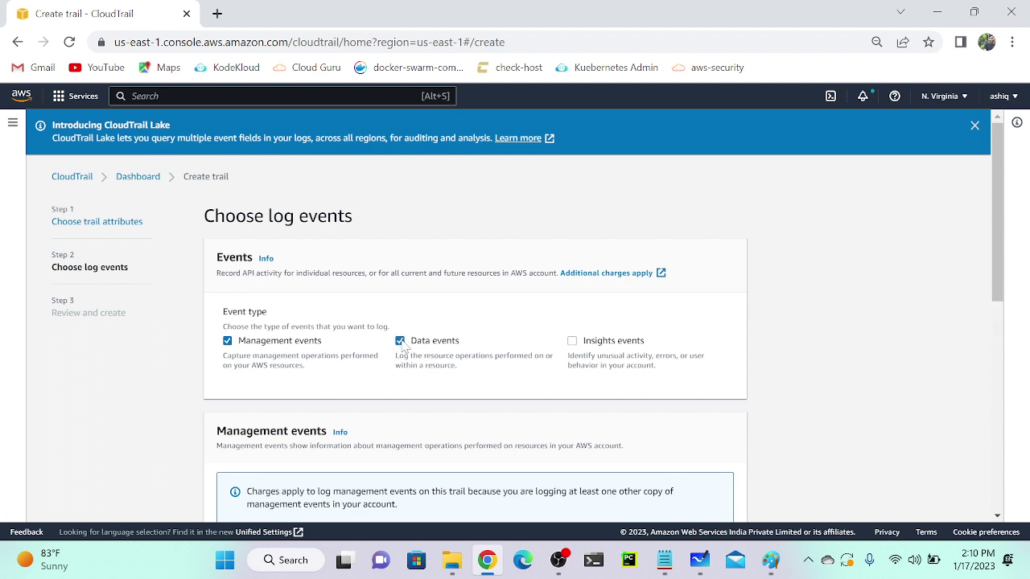
left_click(572, 345)
scroll(506, 367, "down", 4)
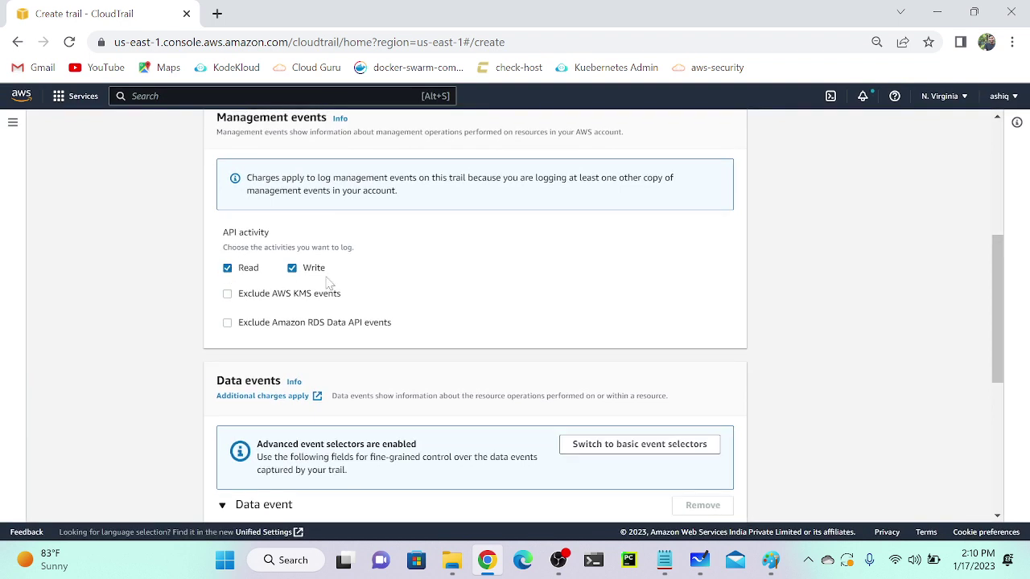
scroll(329, 285, "down", 3)
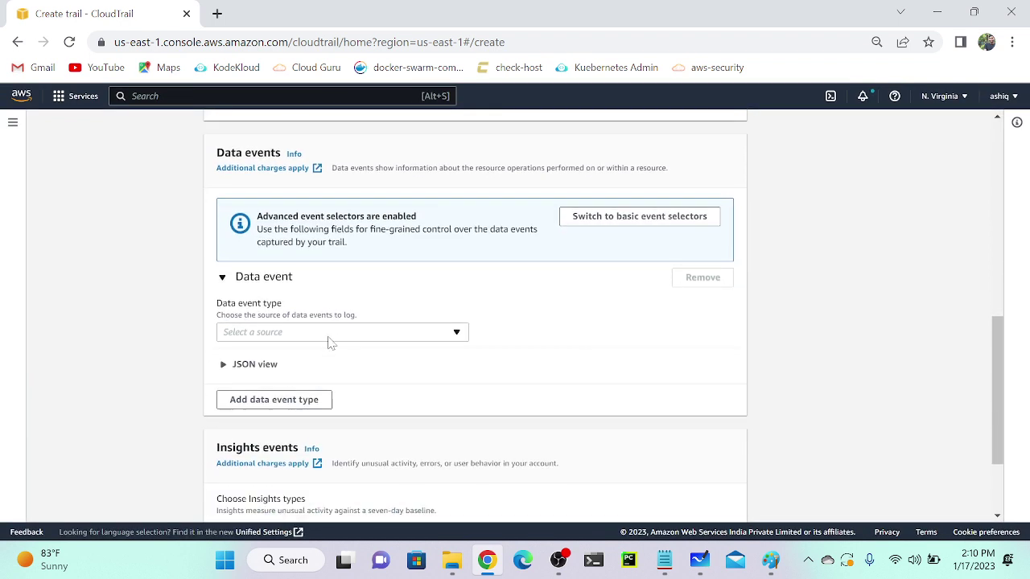
left_click(330, 338)
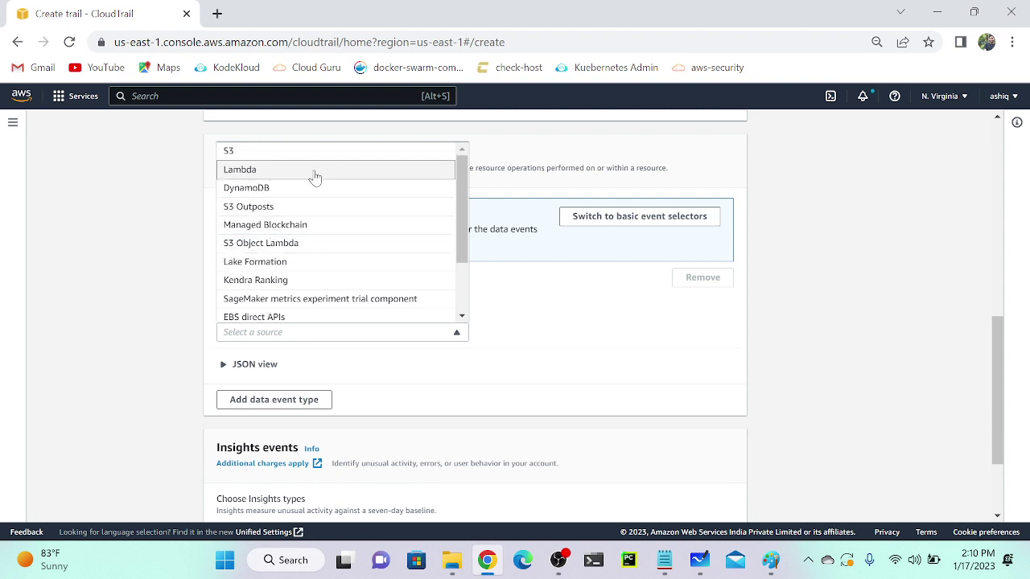
left_click(249, 243)
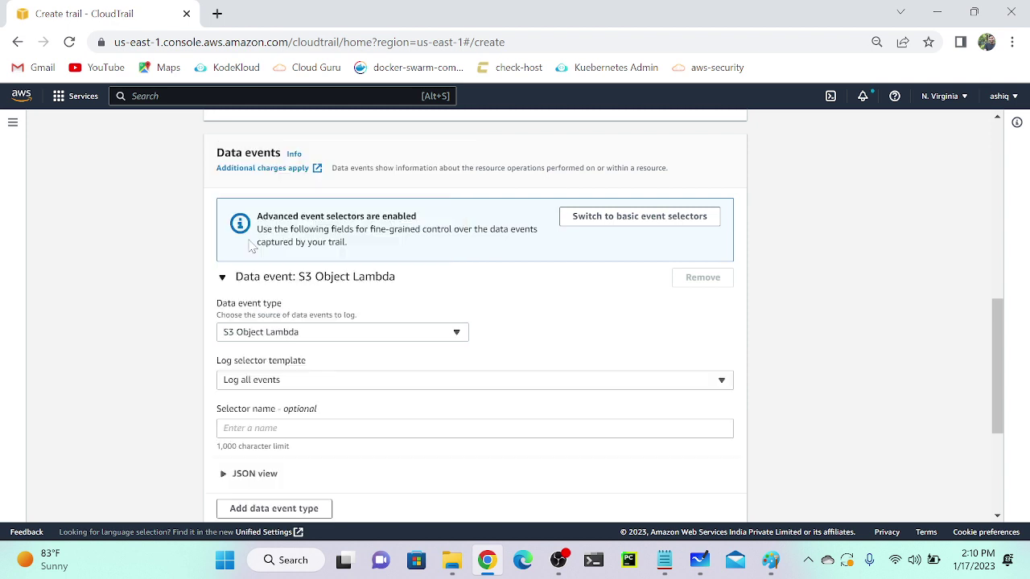
scroll(351, 291, "down", 2)
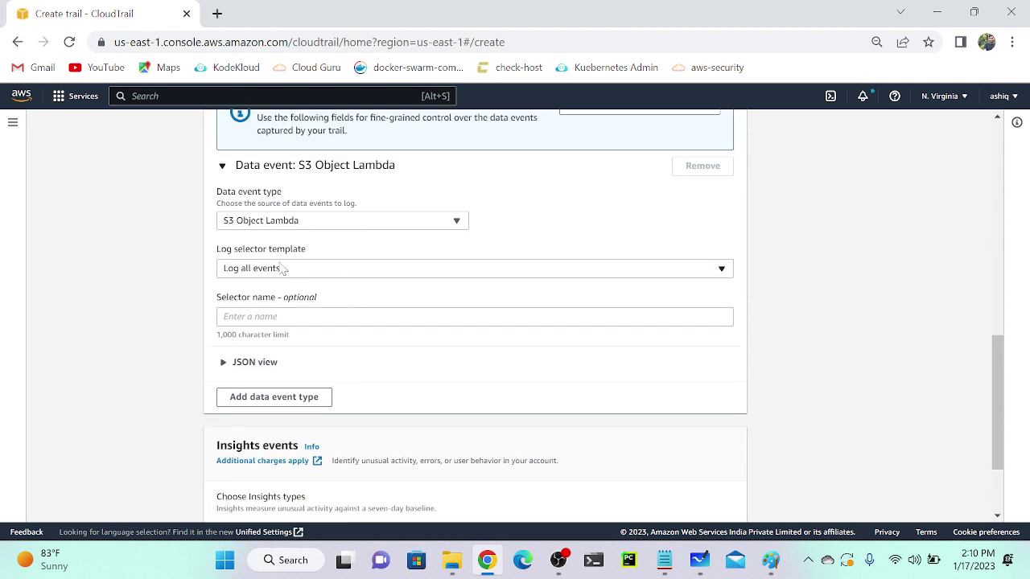
left_click(256, 317)
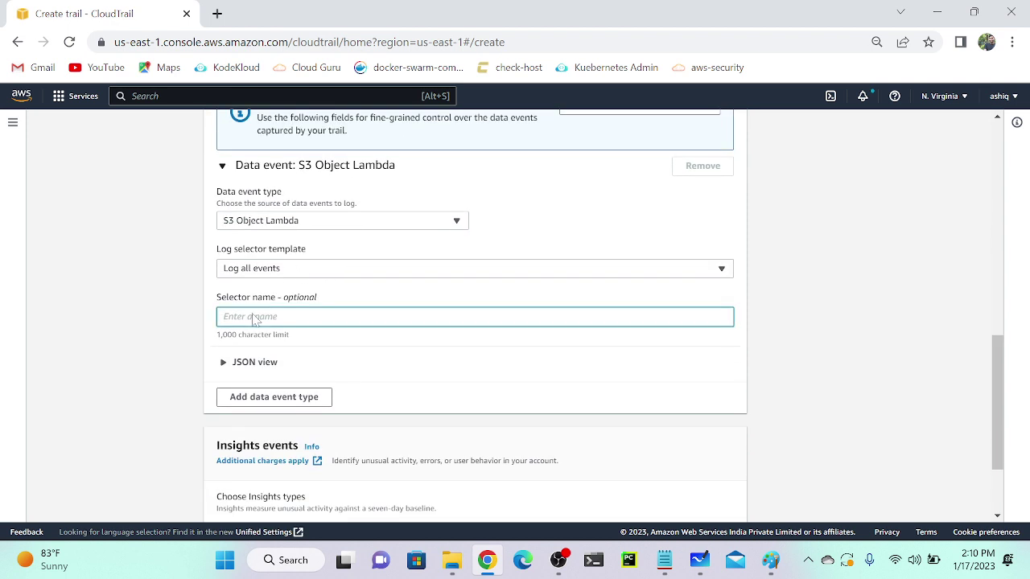
Review the API call rate and API error rate options under Insights events
scroll(287, 362, "down", 3)
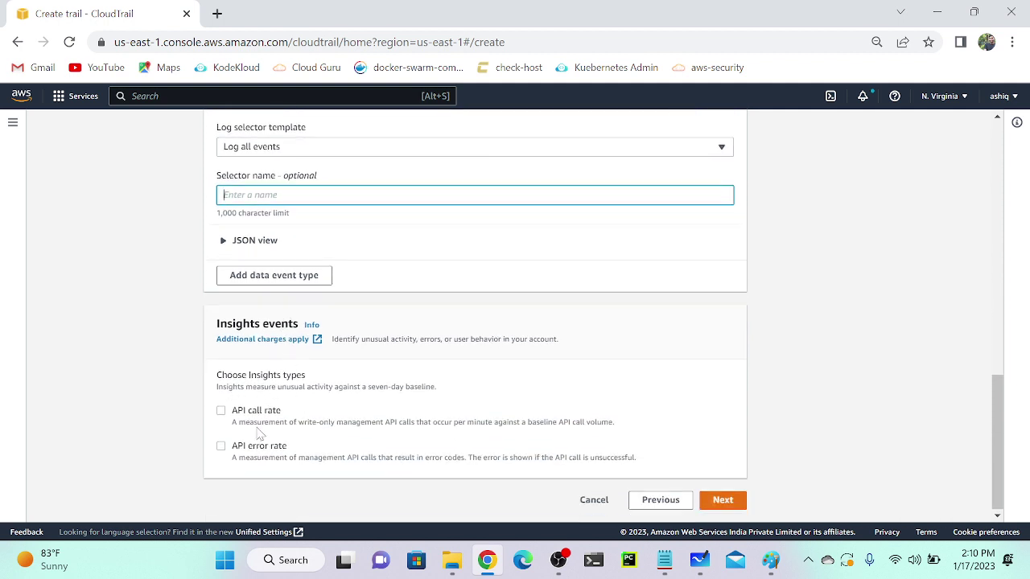
scroll(221, 420, "up", 5)
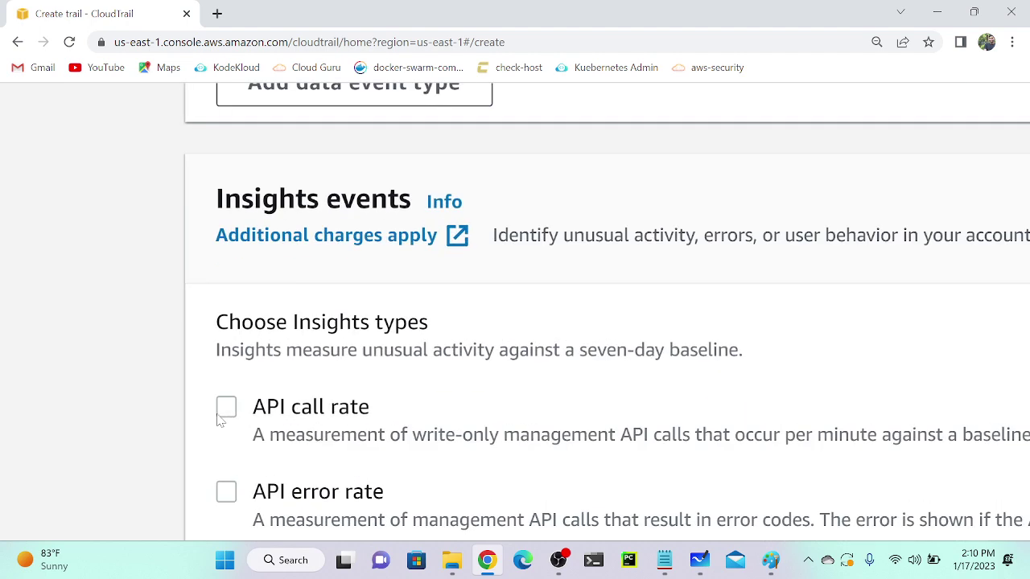
scroll(220, 420, "down", 2)
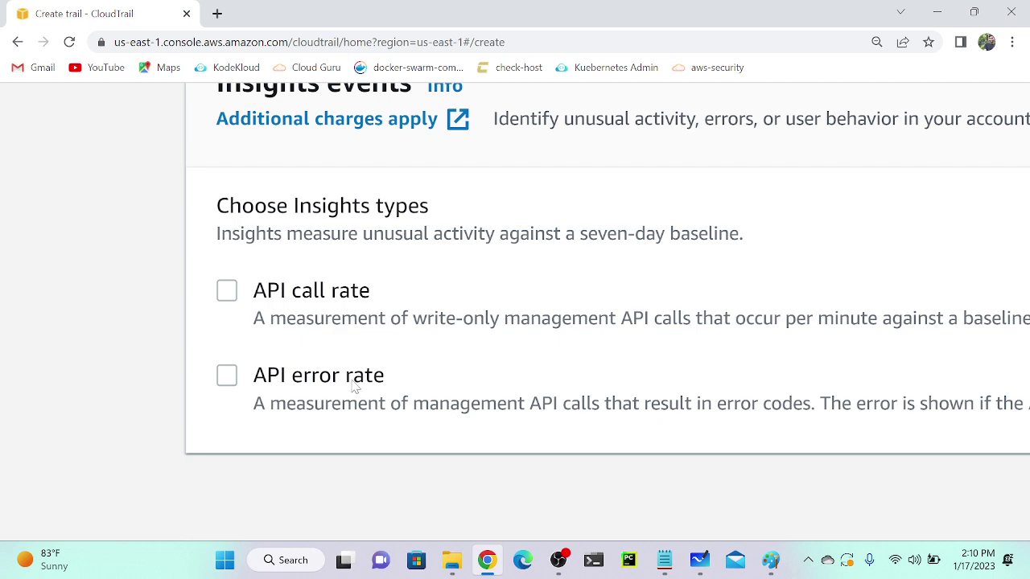
scroll(355, 387, "down", 5)
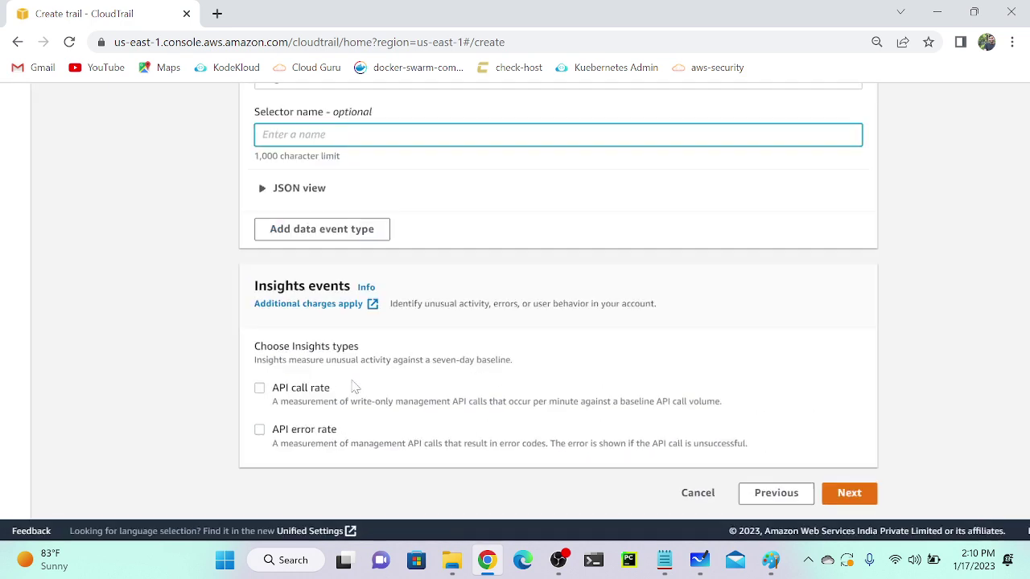
Deselect data events and Insights events, leaving only management events selected for the trail
scroll(355, 387, "up", 7)
scroll(510, 296, "up", 4)
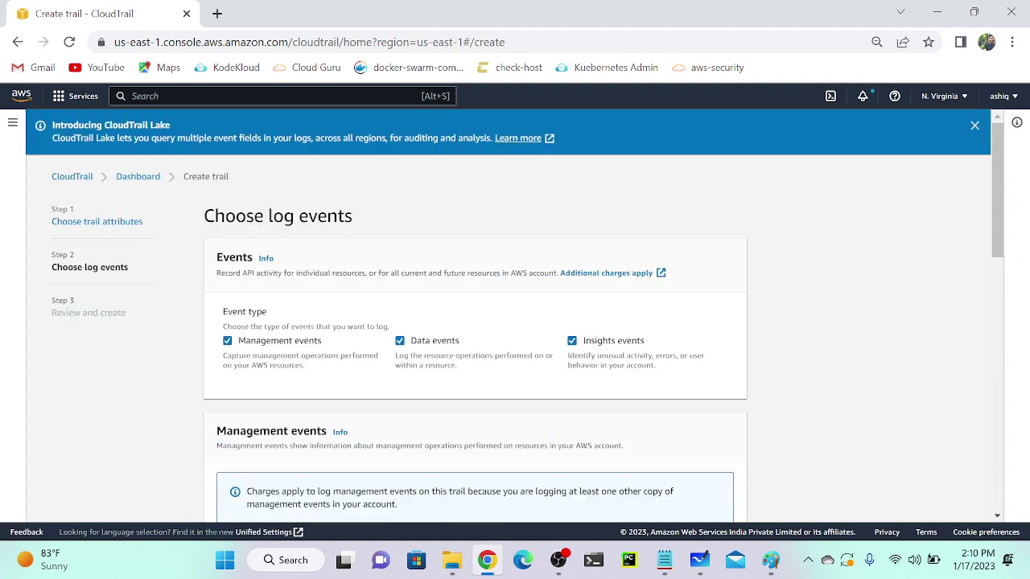
left_click(401, 341)
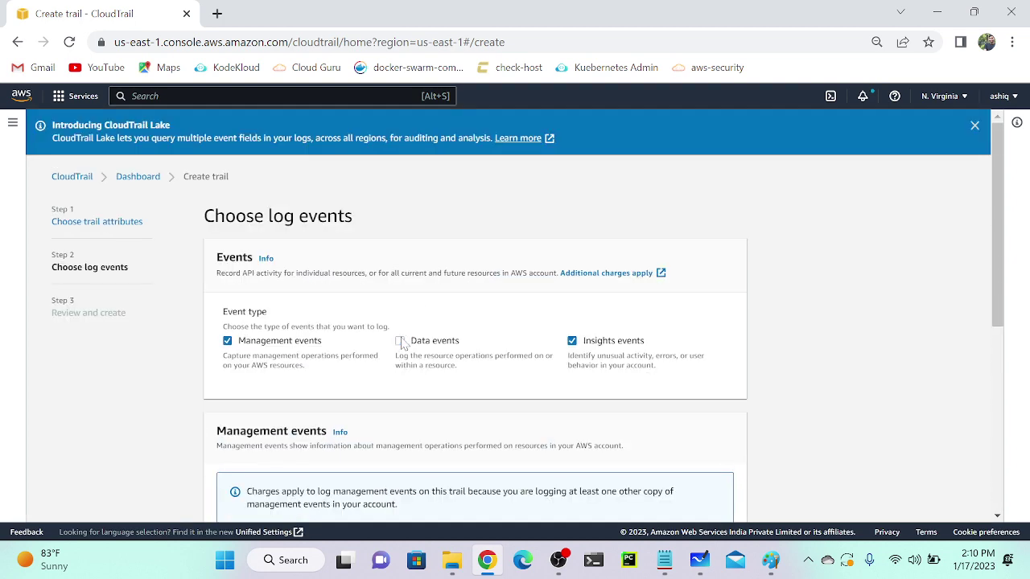
left_click(572, 341)
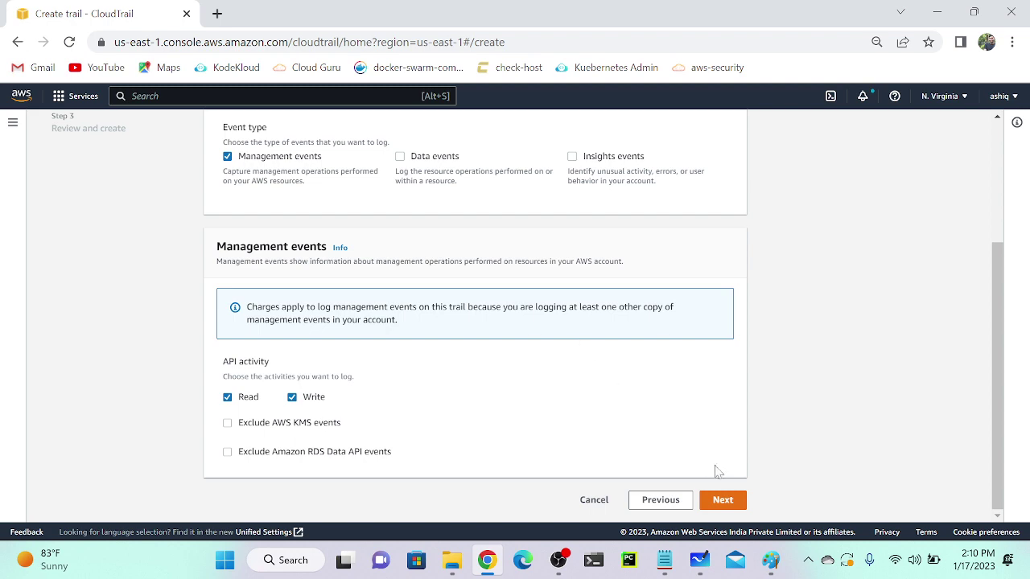
Continue to the review page, check the trail configuration and create the prod-trial trail
left_click(722, 500)
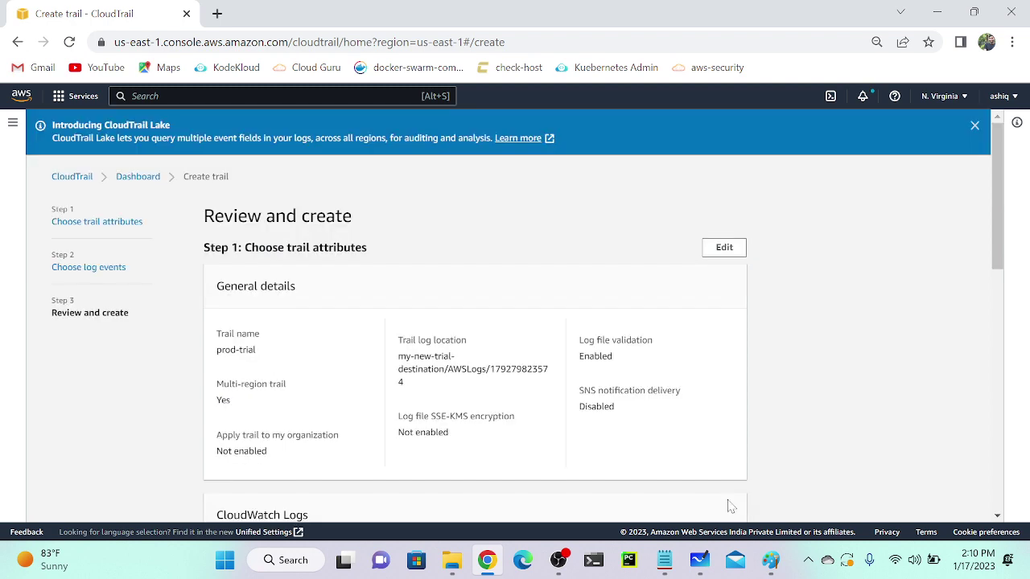
scroll(568, 410, "down", 10)
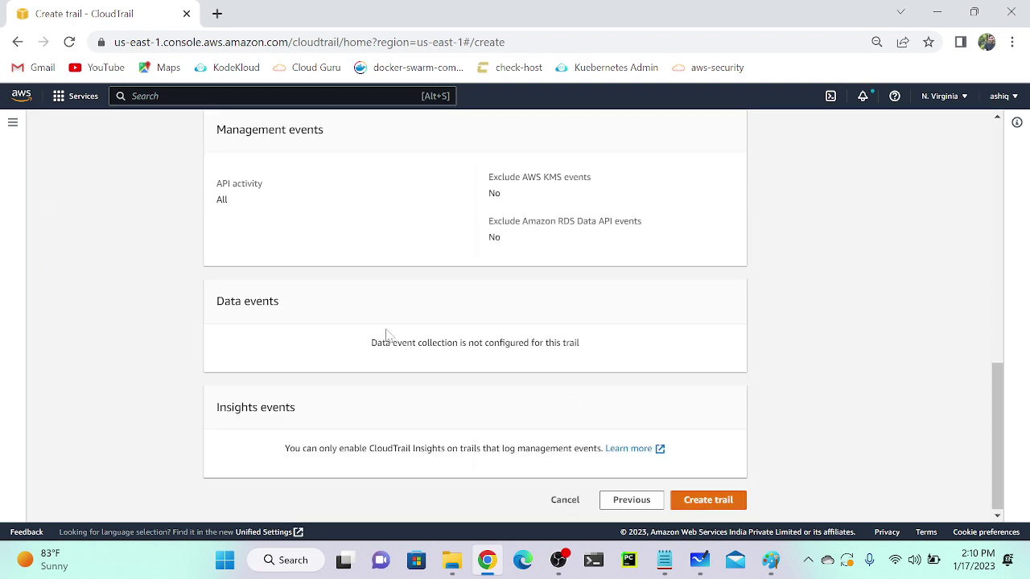
left_click(721, 504)
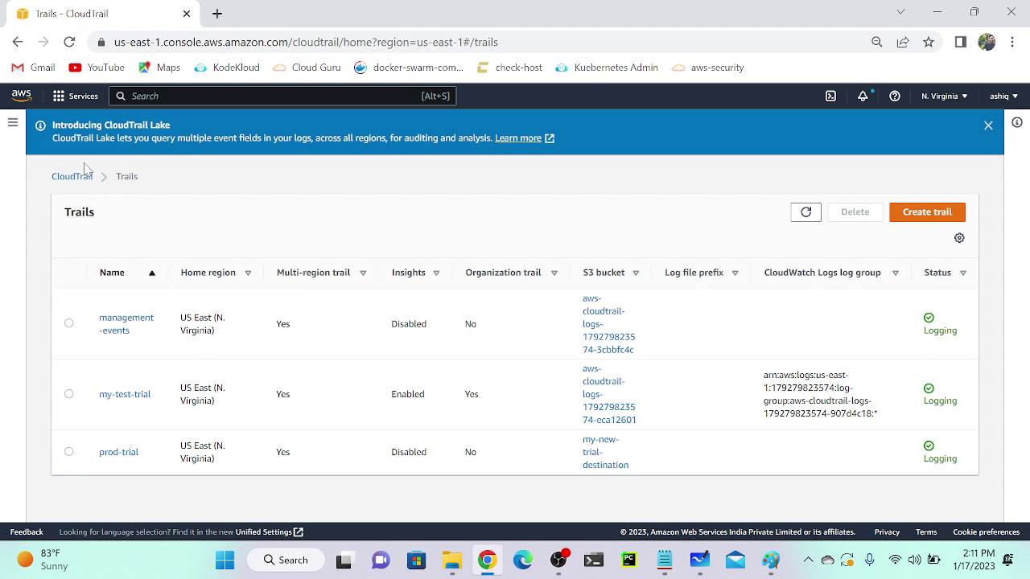
Expand the CloudTrail navigation pane, then switch to the 17-cloudtrial notes in Notepad and bring up the CloudTrail event history section
left_click(12, 122)
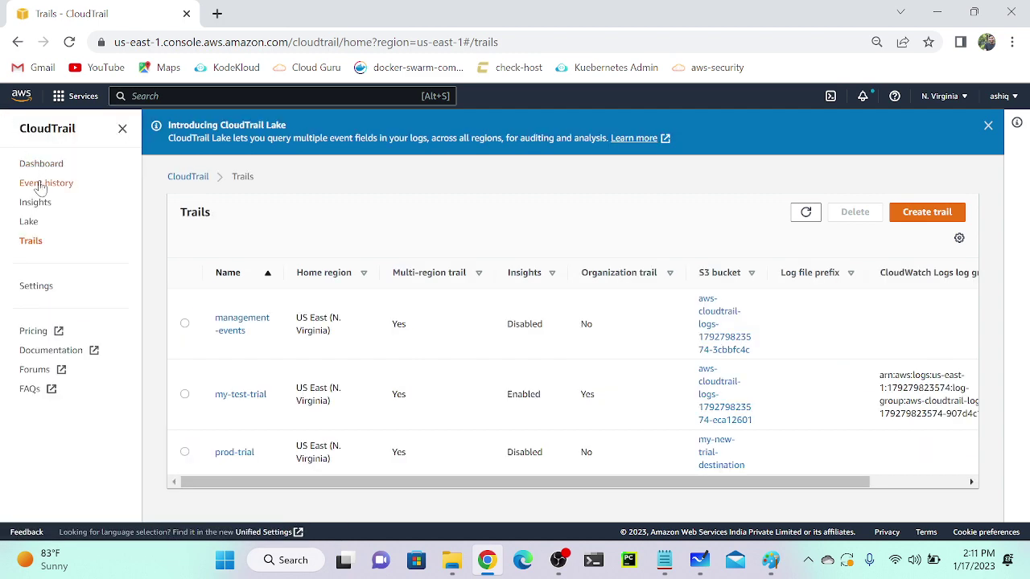
scroll(35, 190, "up", 5)
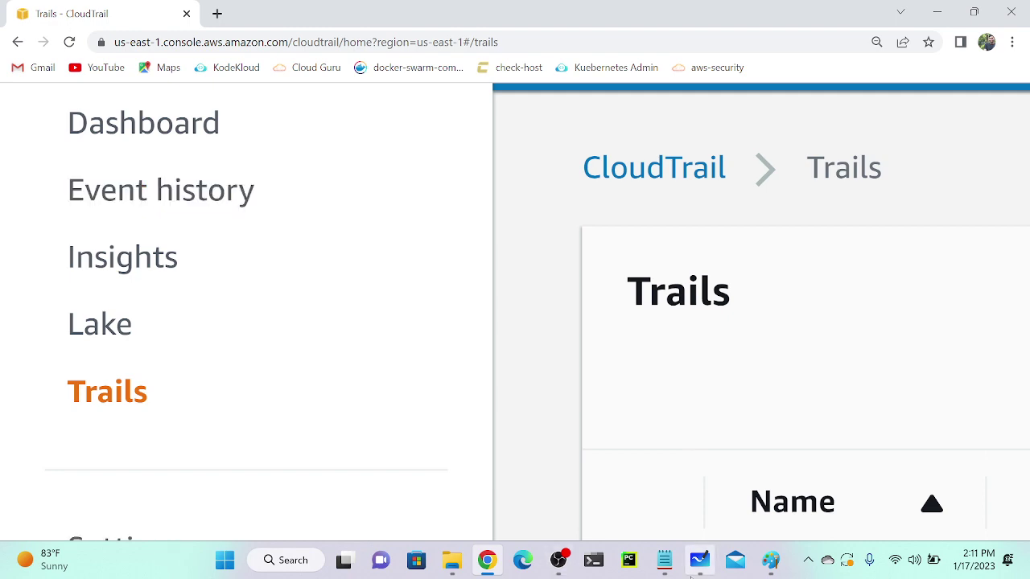
mouse_move(668, 567)
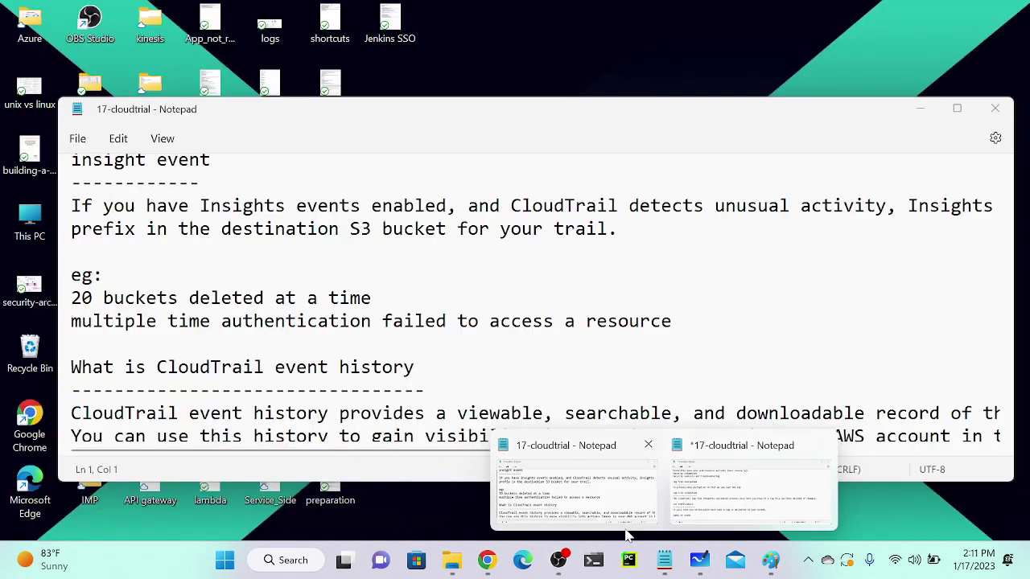
left_click(605, 515)
scroll(515, 322, "down", 1)
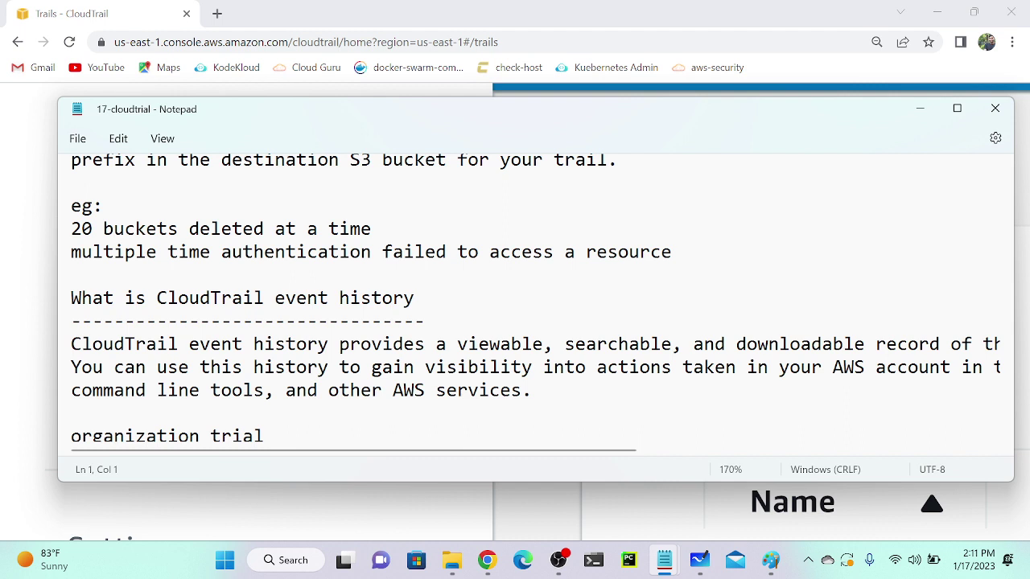
scroll(535, 298, "down", 1)
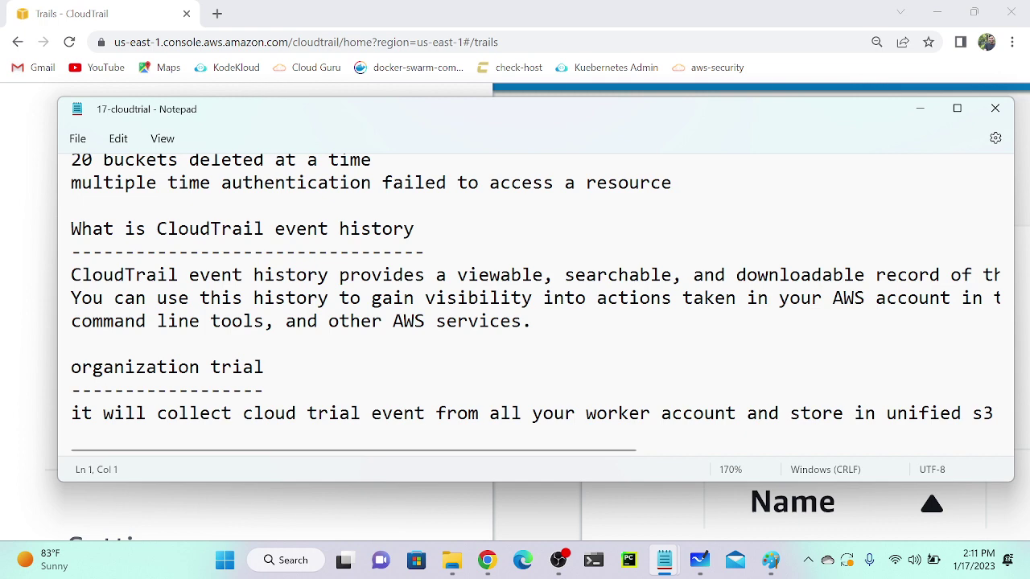
Read the full definition of CloudTrail event history in the notes, following its long lines to their ends
scroll(535, 301, "right", 6)
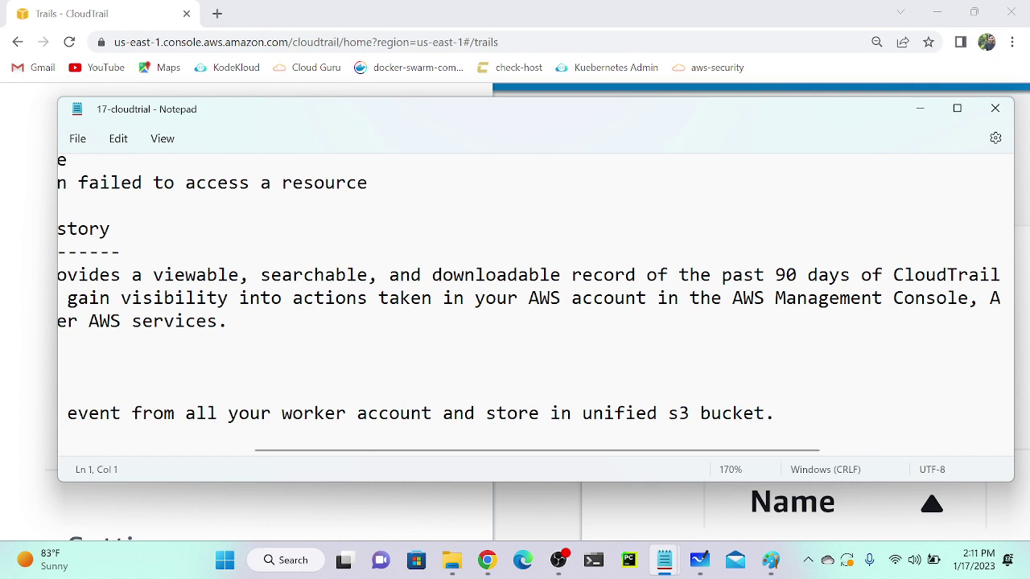
scroll(535, 302, "right", 6)
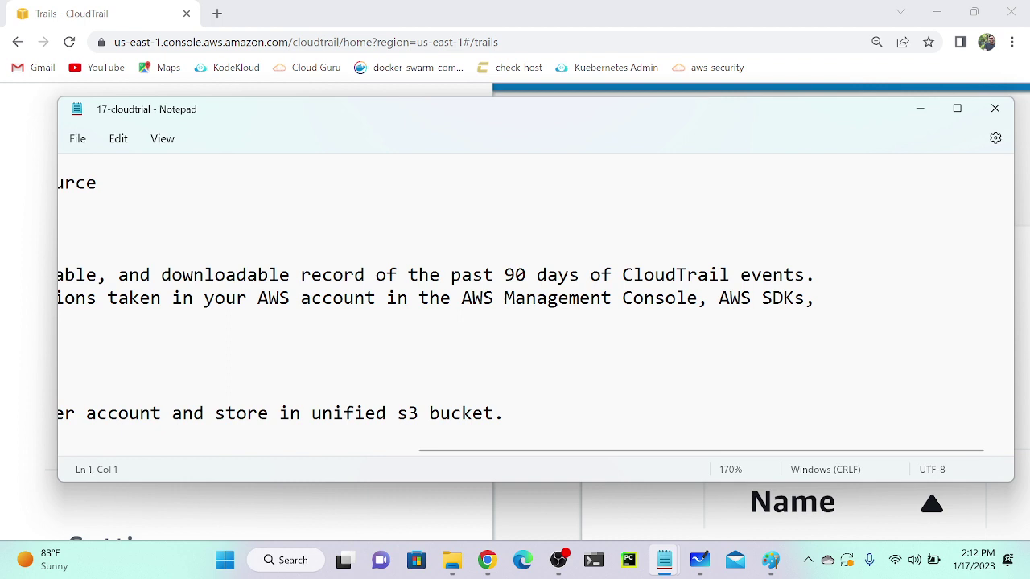
scroll(520, 316, "left", 5)
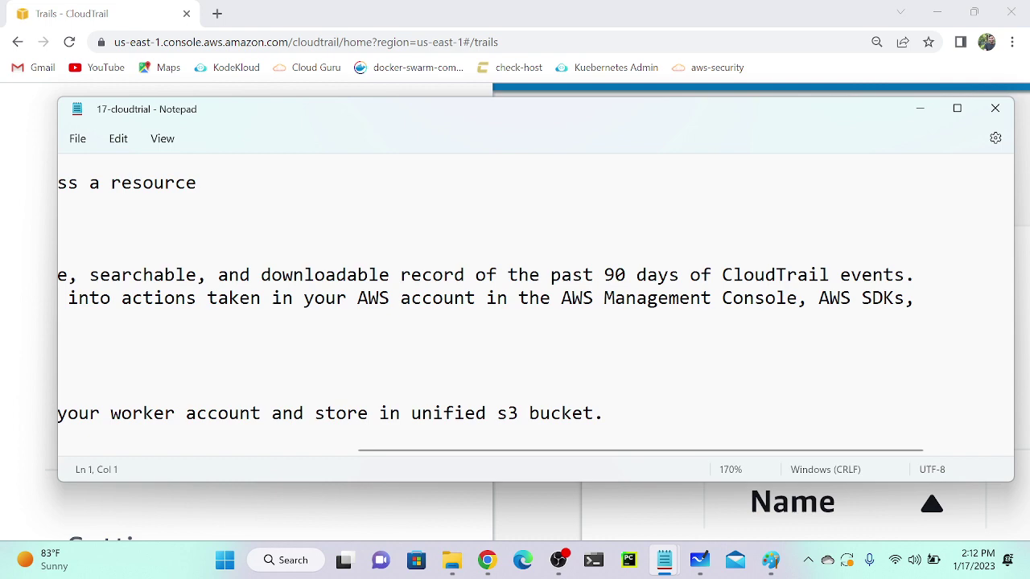
scroll(535, 306, "left", 10)
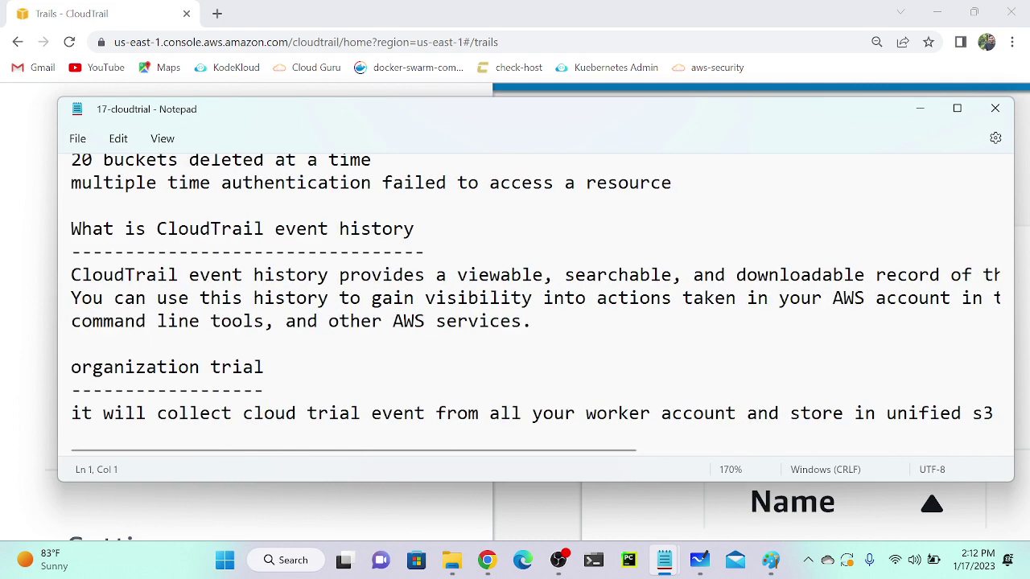
scroll(530, 302, "right", 10)
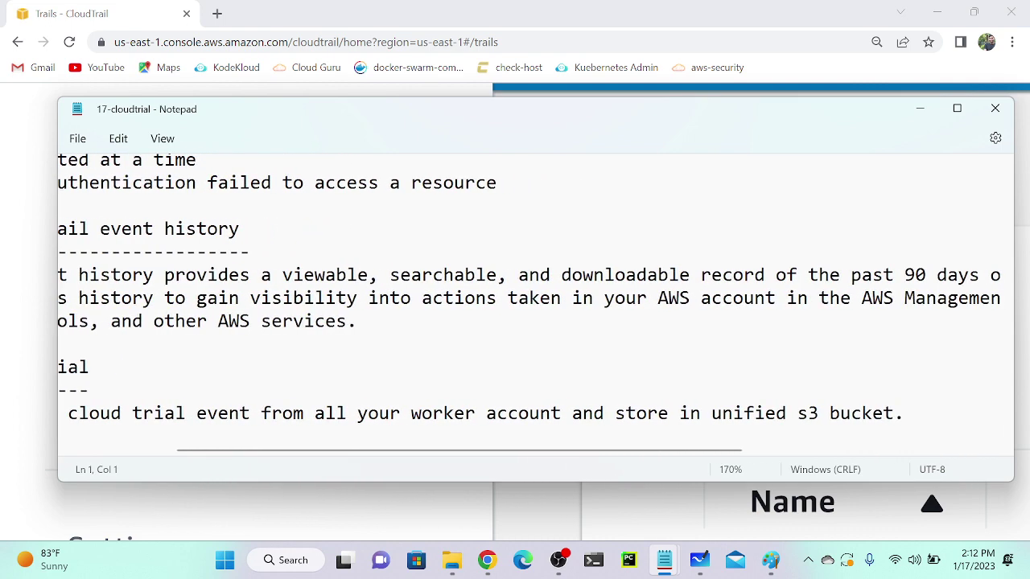
scroll(530, 302, "right", 5)
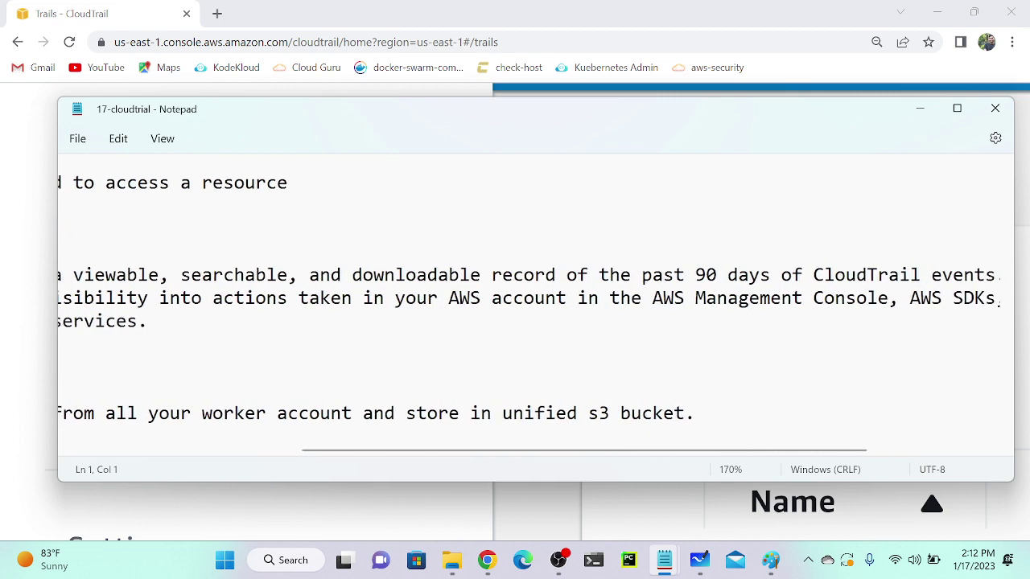
scroll(529, 303, "right", 3)
scroll(529, 303, "left", 13)
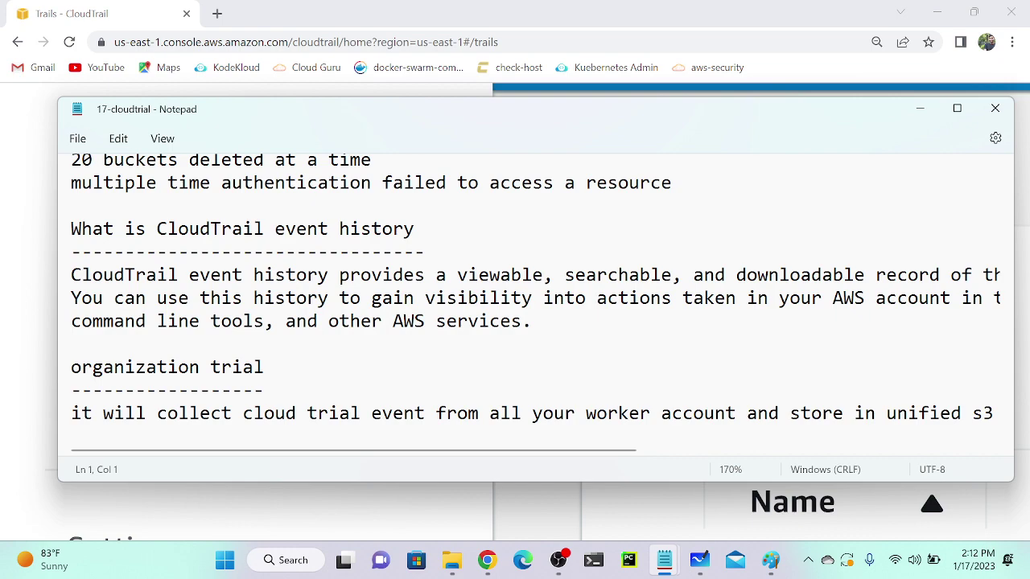
scroll(529, 303, "right", 3)
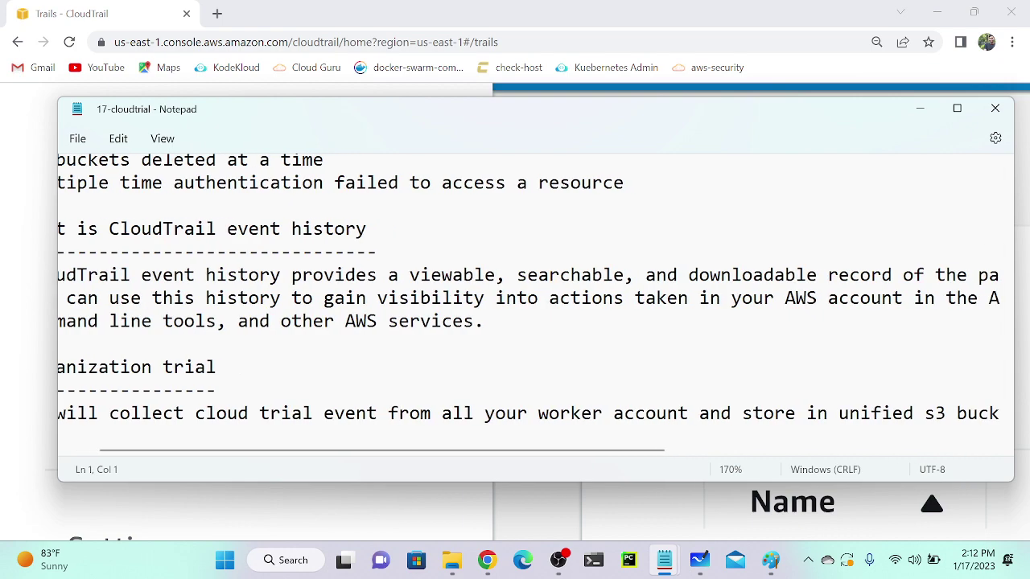
scroll(529, 303, "right", 15)
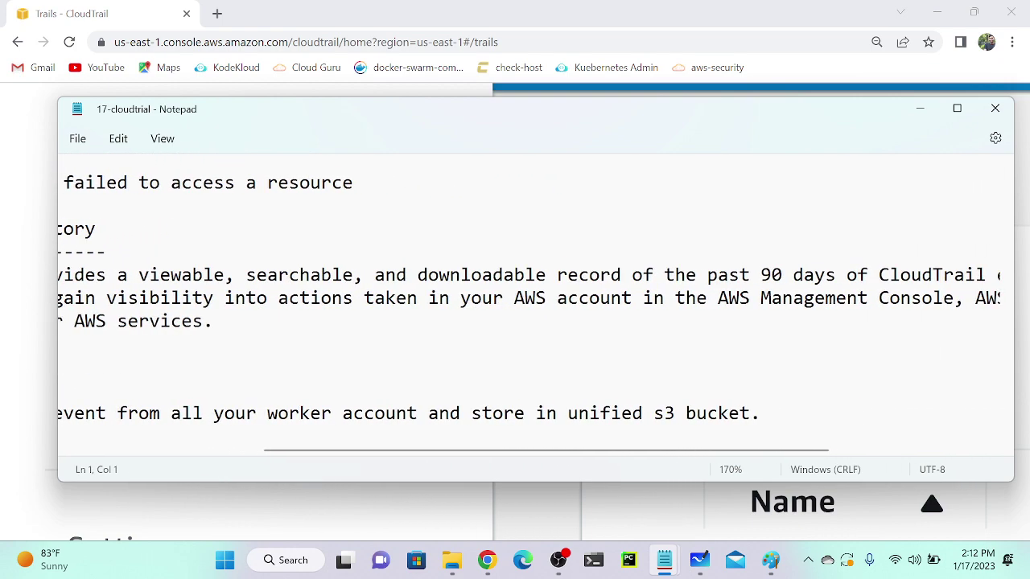
scroll(530, 303, "left", 1)
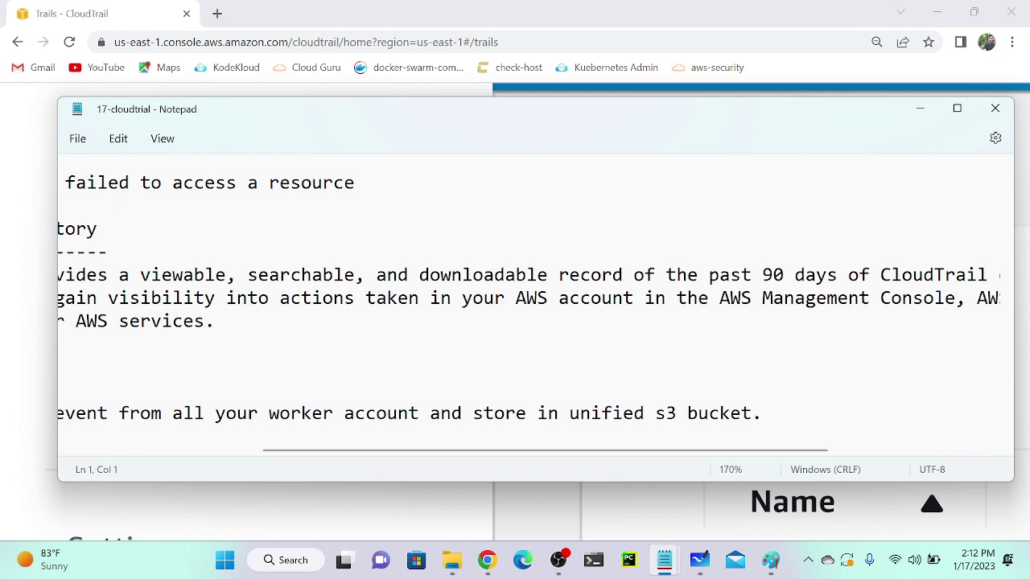
scroll(529, 303, "right", 9)
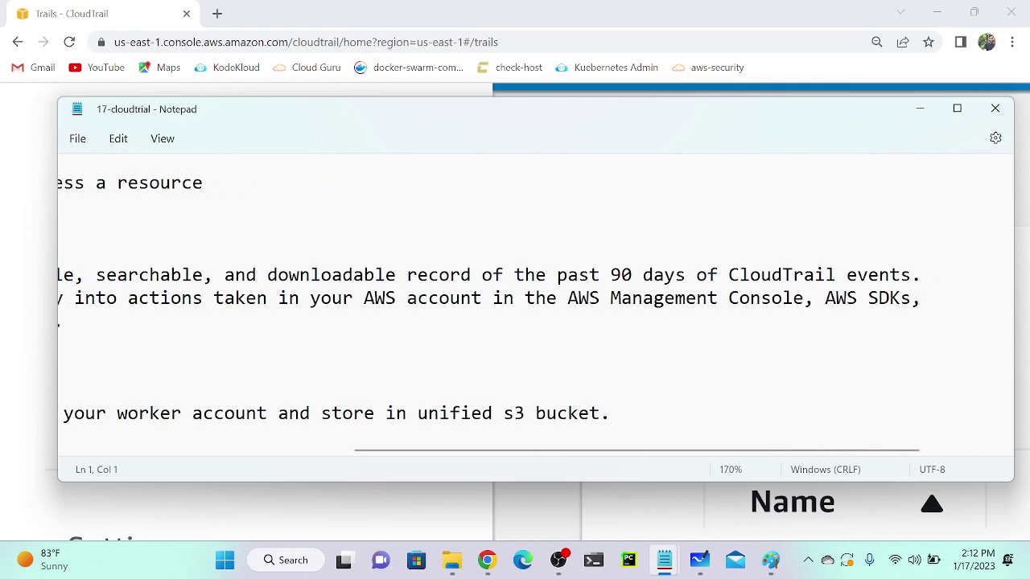
scroll(530, 303, "left", 20)
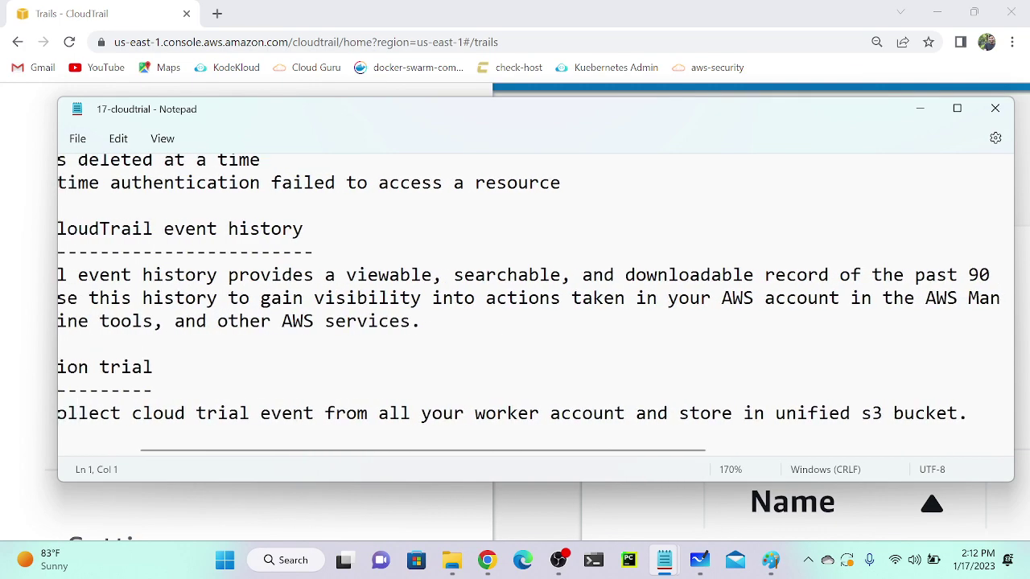
scroll(529, 303, "left", 2)
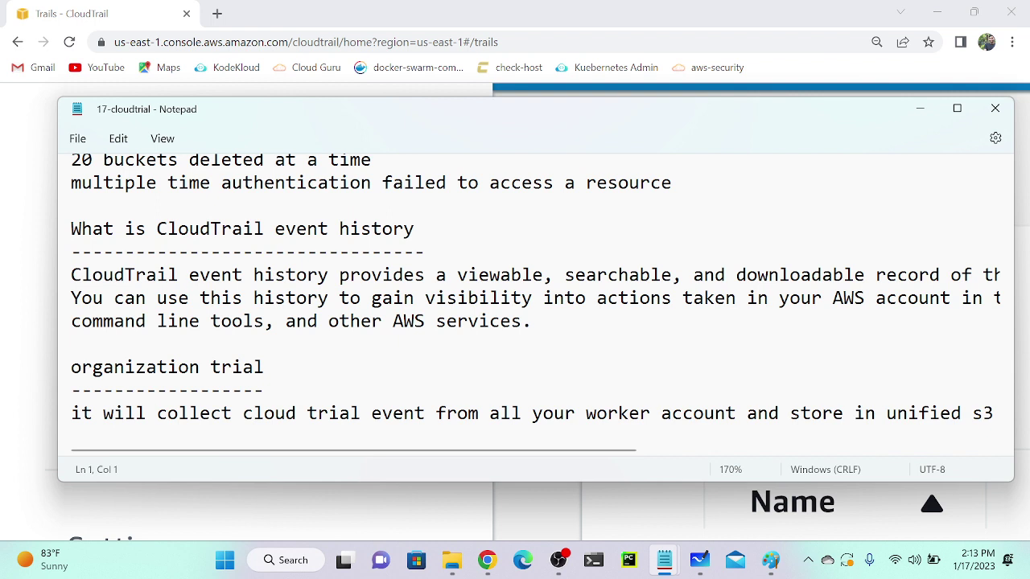
Highlight the AWS Management Console, AWS SDKs and command line tools in the notes while reviewing which action sources event history covers
scroll(531, 298, "right", 10)
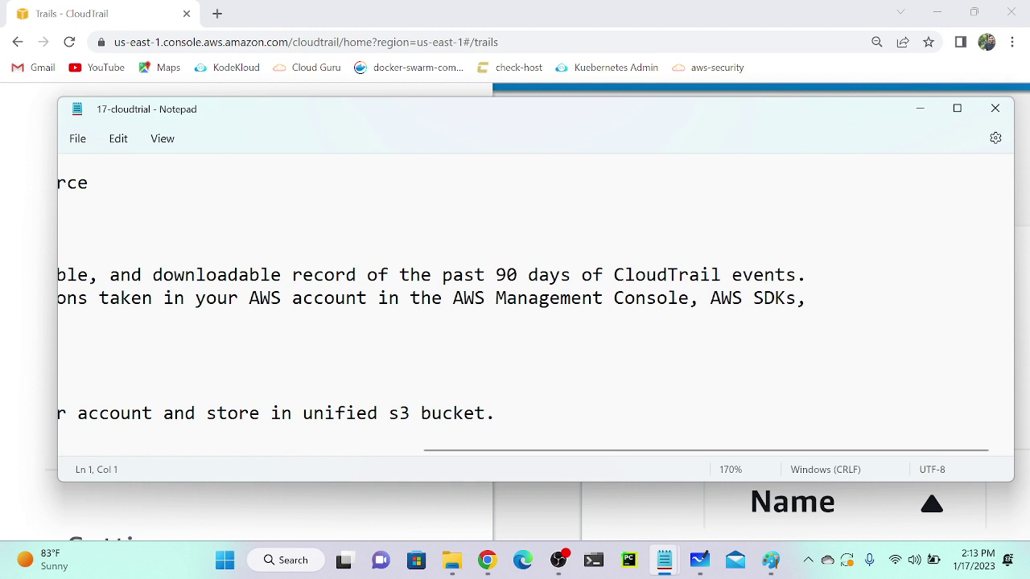
left_click_drag(452, 298, 796, 300)
left_click(689, 298)
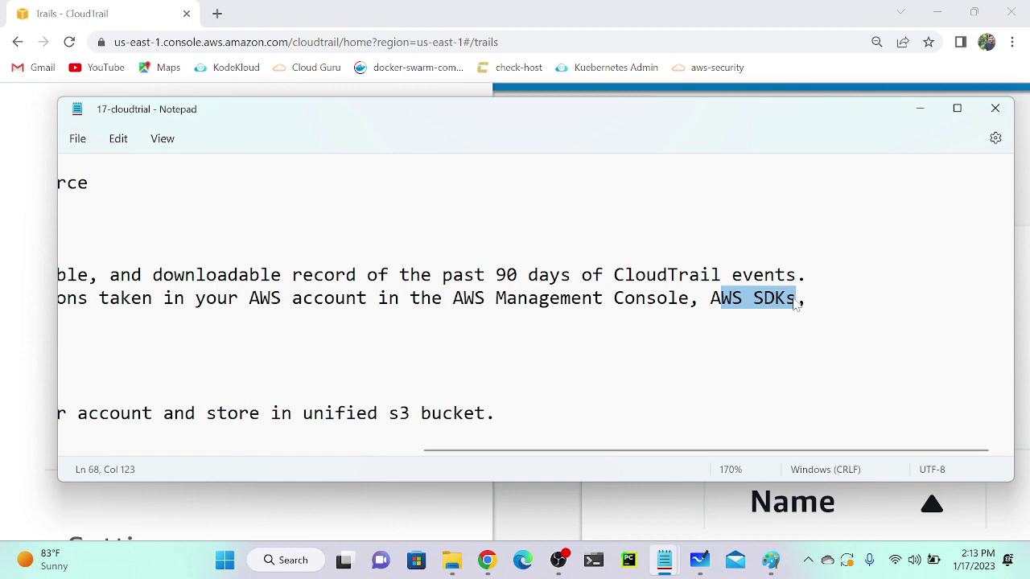
scroll(796, 299, "left", 5)
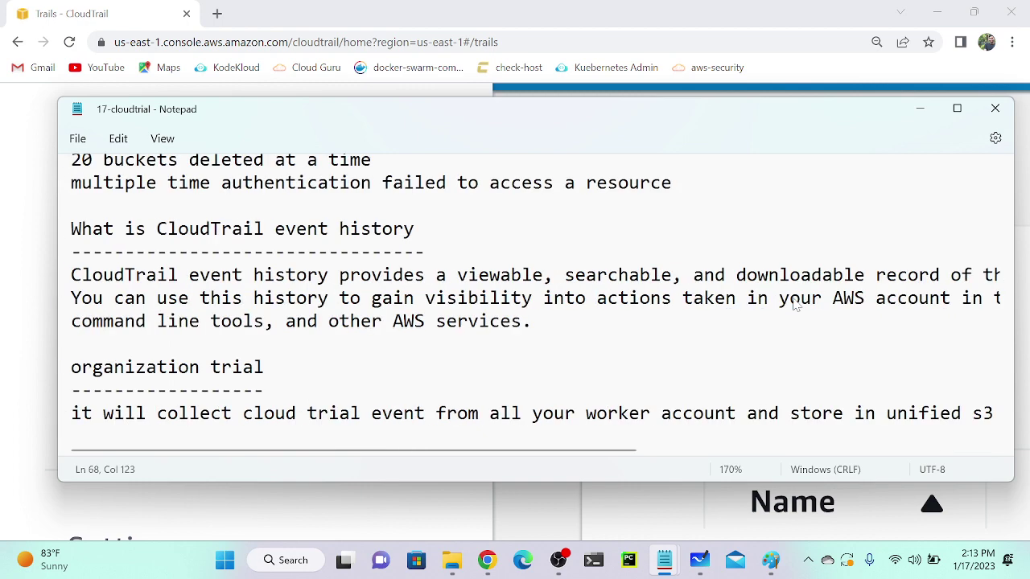
left_click_drag(91, 321, 254, 321)
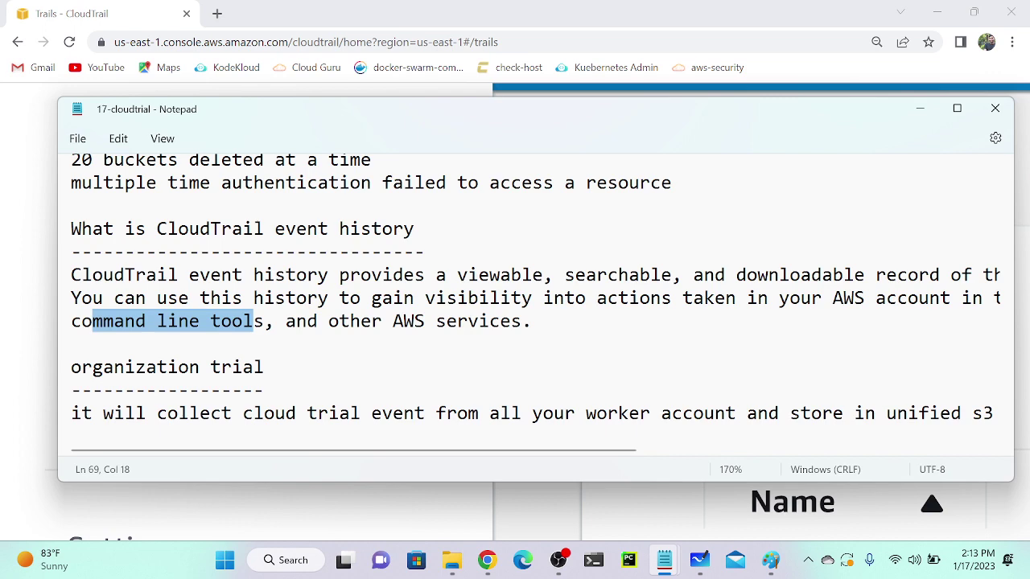
scroll(535, 305, "right", 5)
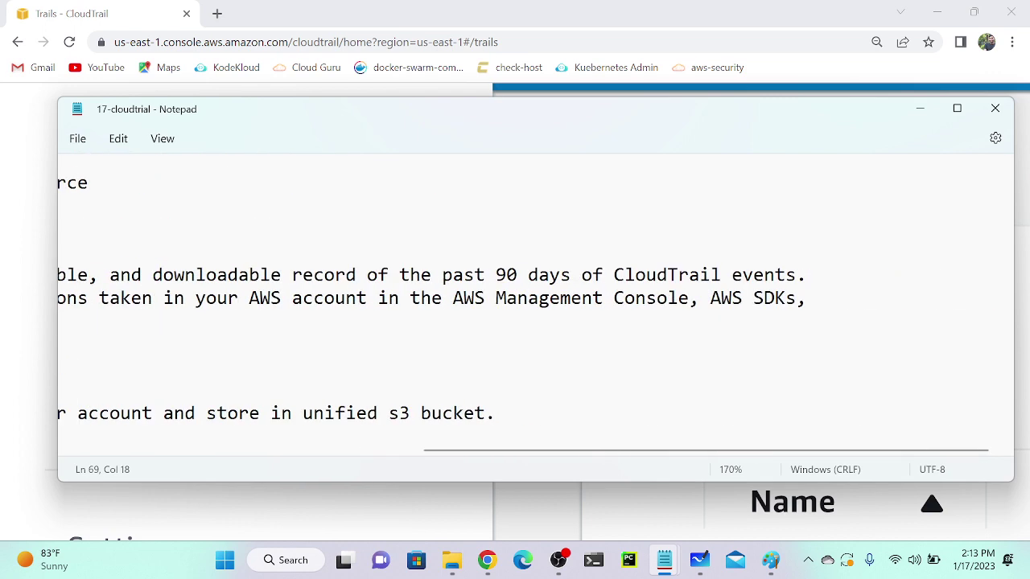
scroll(535, 306, "left", 5)
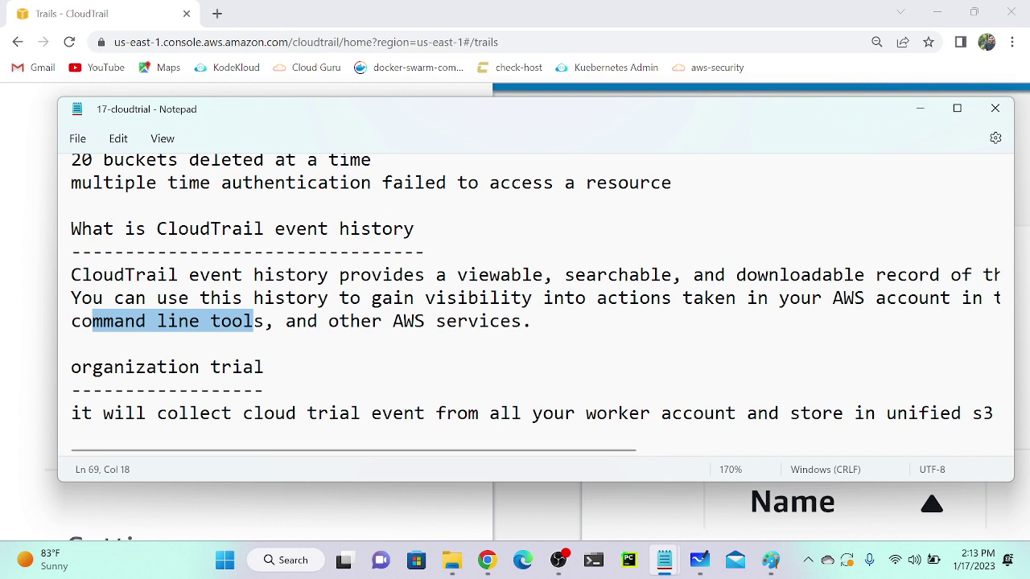
Switch back to the CloudTrail console in Chrome and open the Event history page at a readable zoom
left_click(143, 17)
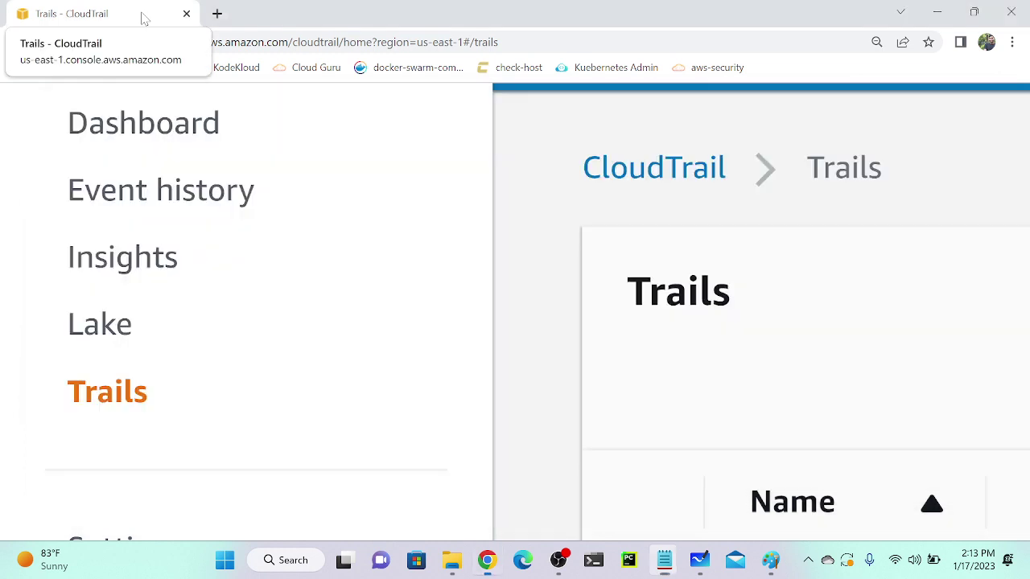
key("ctrl+minus")
key("ctrl+minus")
key("ctrl+minus")
key("ctrl+minus")
key("ctrl+minus")
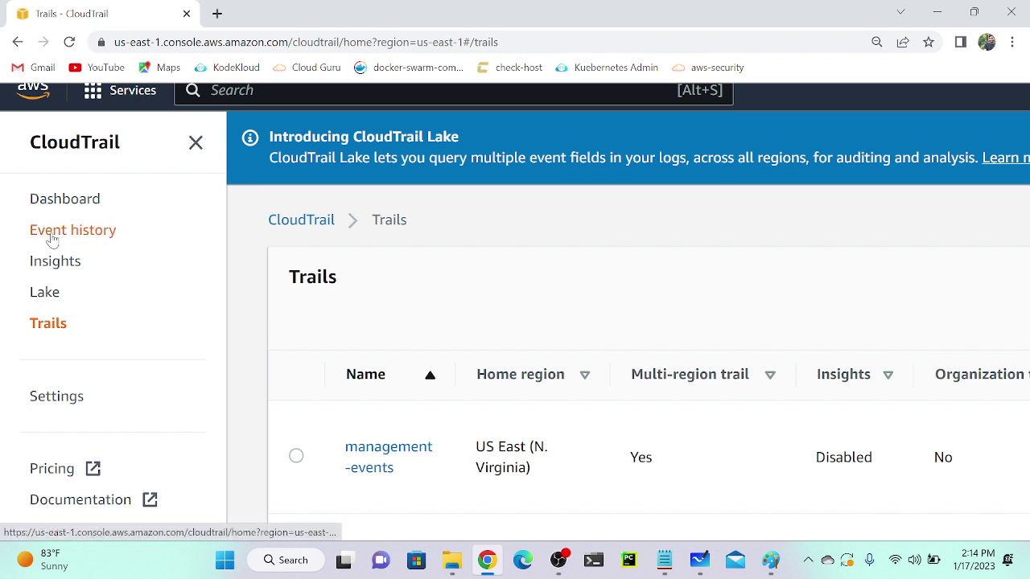
left_click(79, 237)
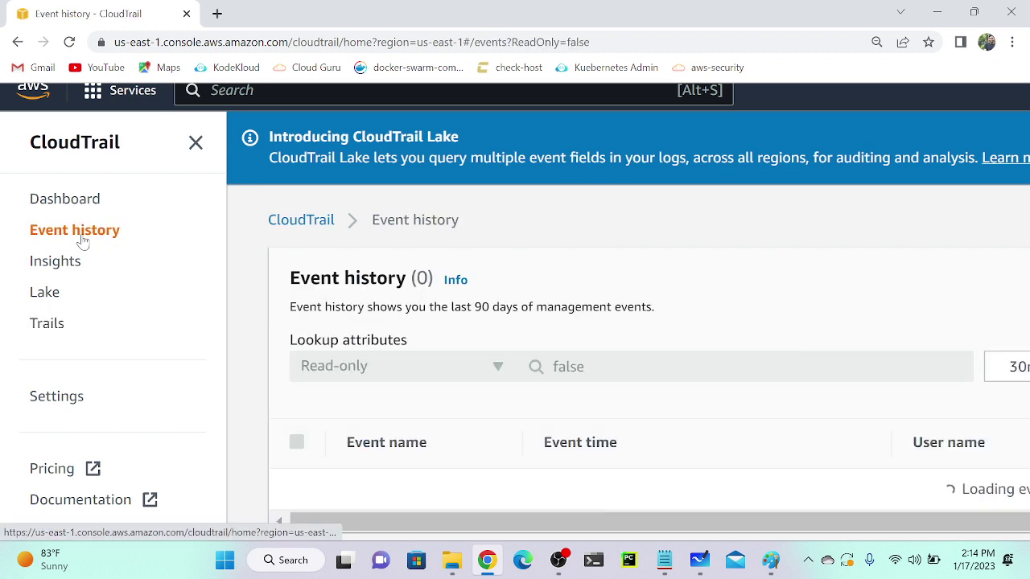
key("ctrl+minus")
key("ctrl+minus")
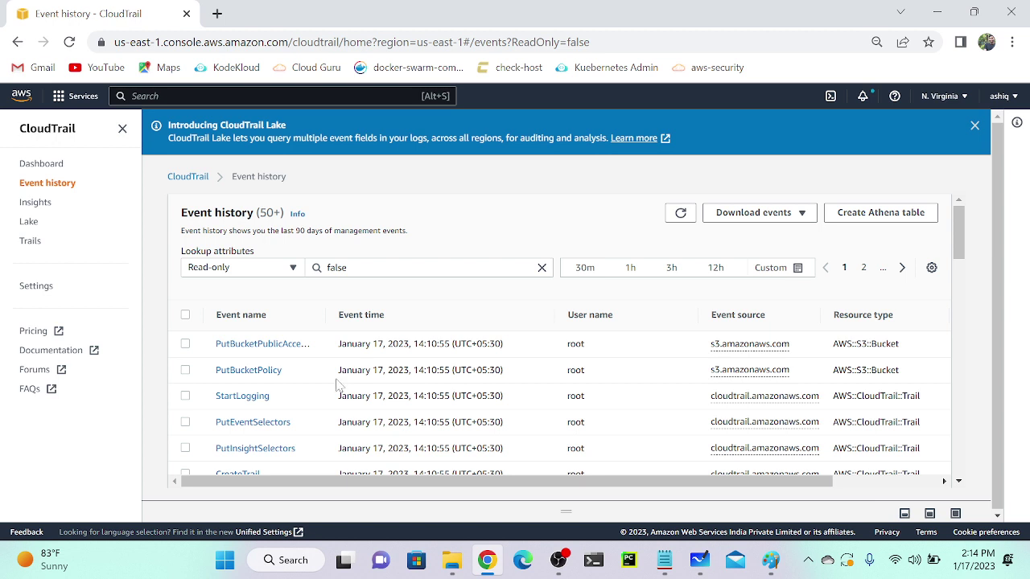
Set the event history lookup attribute to Event name
scroll(225, 271, "up", 5)
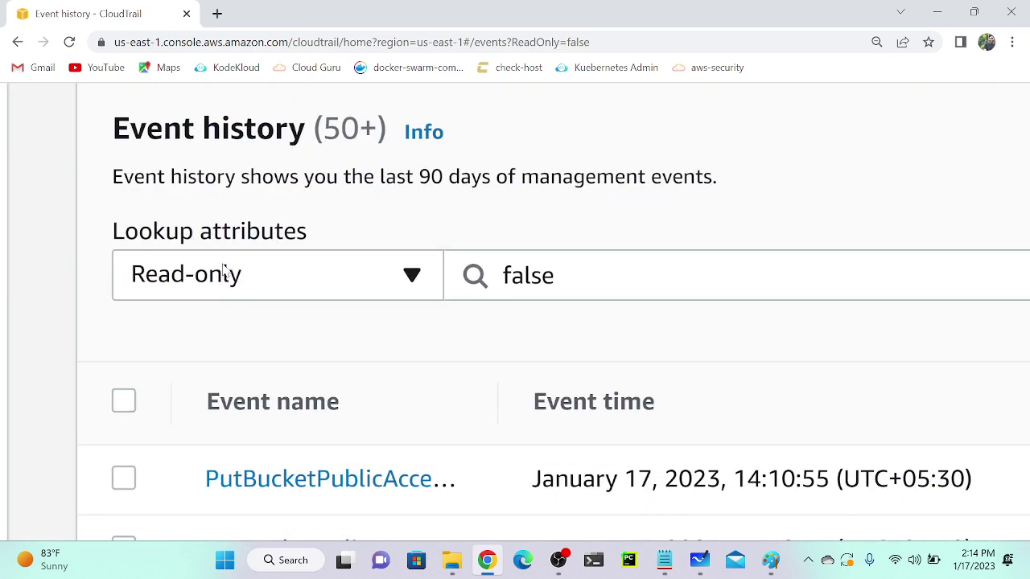
left_click(281, 290)
left_click(281, 291)
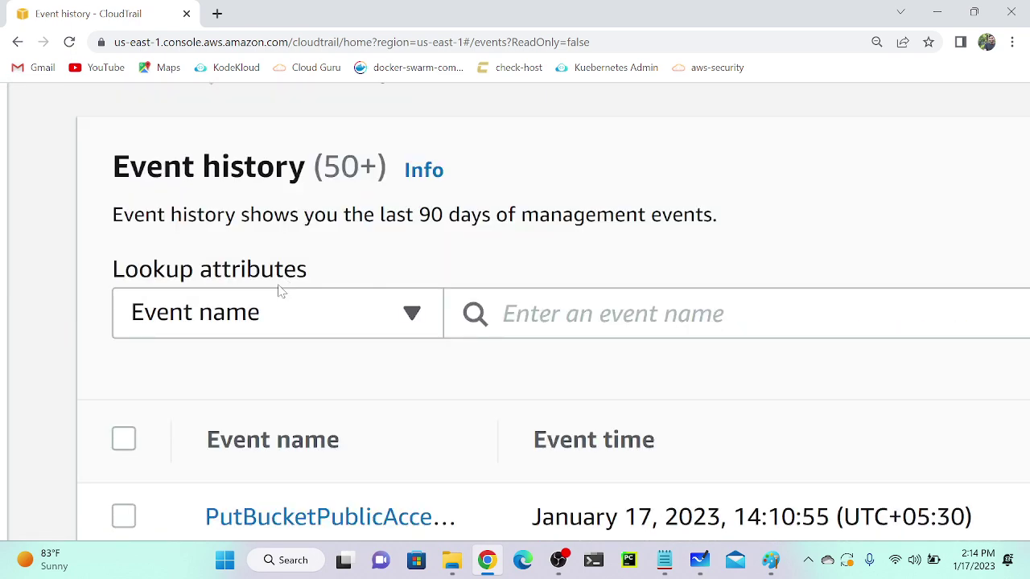
scroll(281, 291, "down", 5)
Filter Event history by the User name attribute using the IAM user's name, examine the matching events and refresh the list
left_click(283, 302)
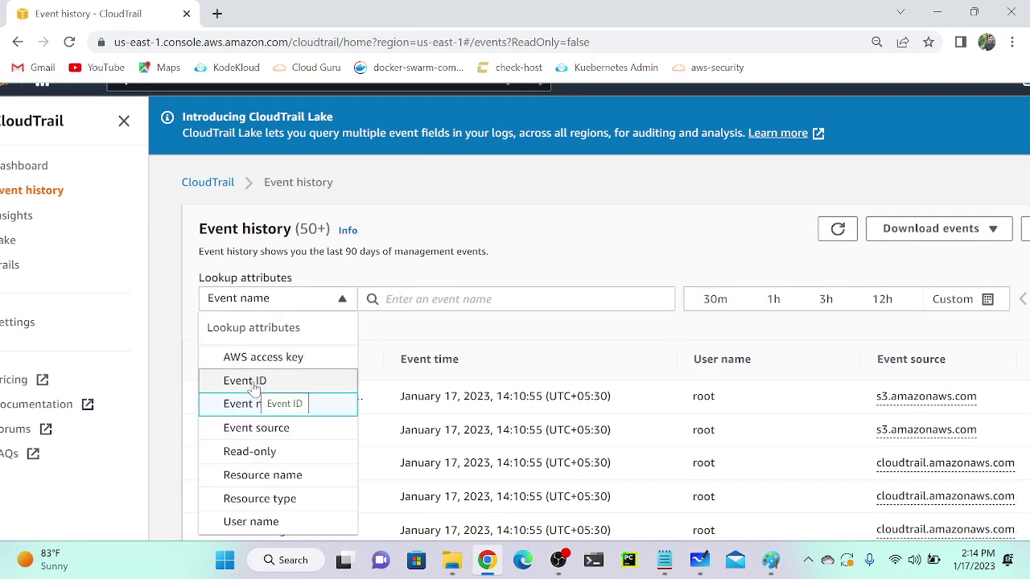
scroll(260, 402, "down", 1)
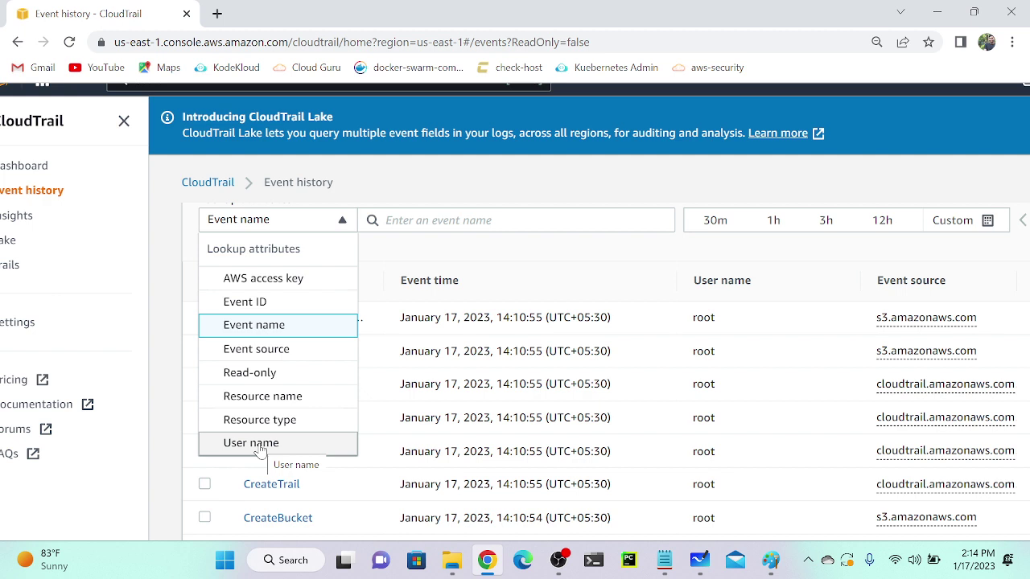
left_click(259, 447)
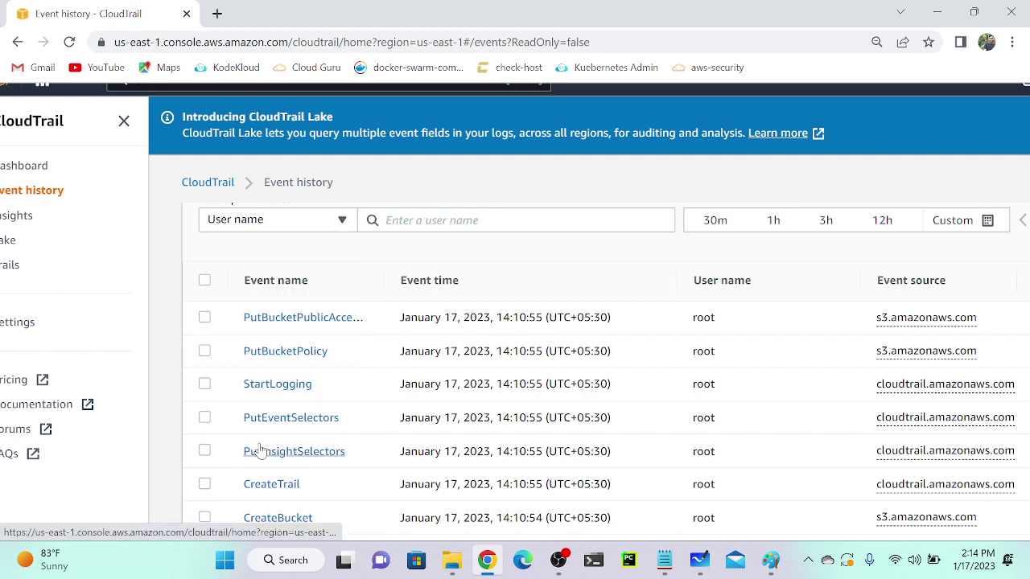
left_click(466, 220)
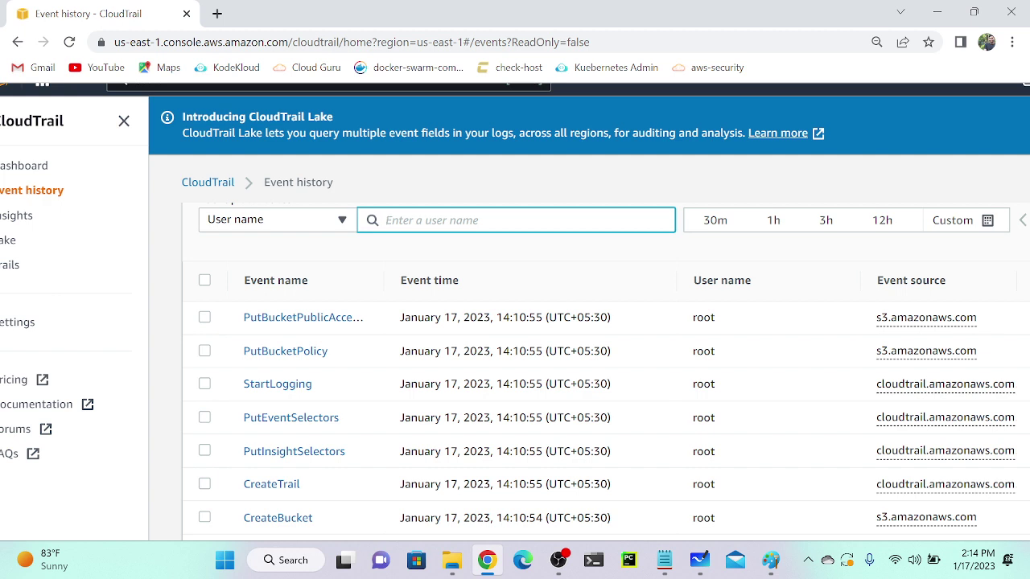
type("mike")
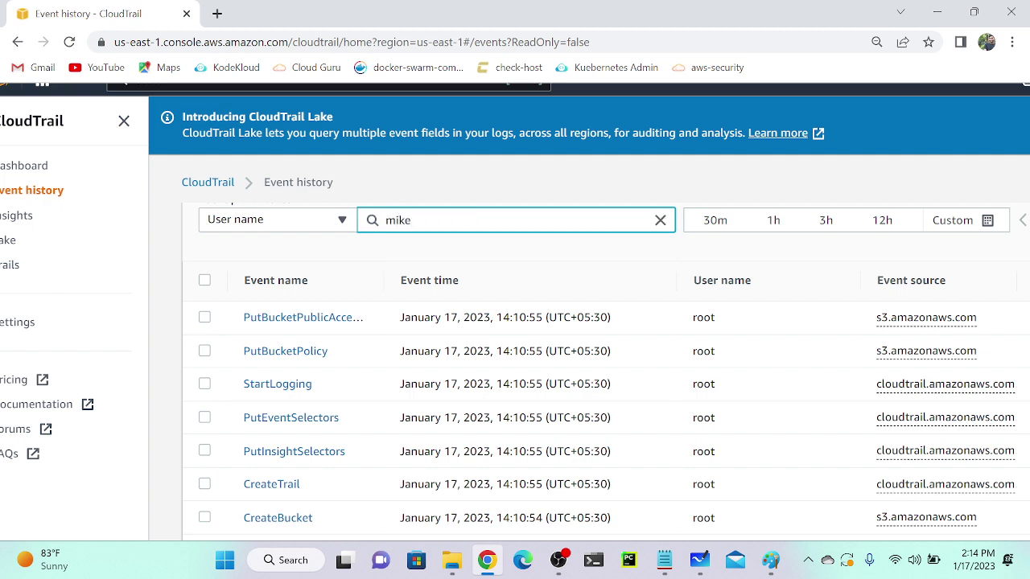
key("Return")
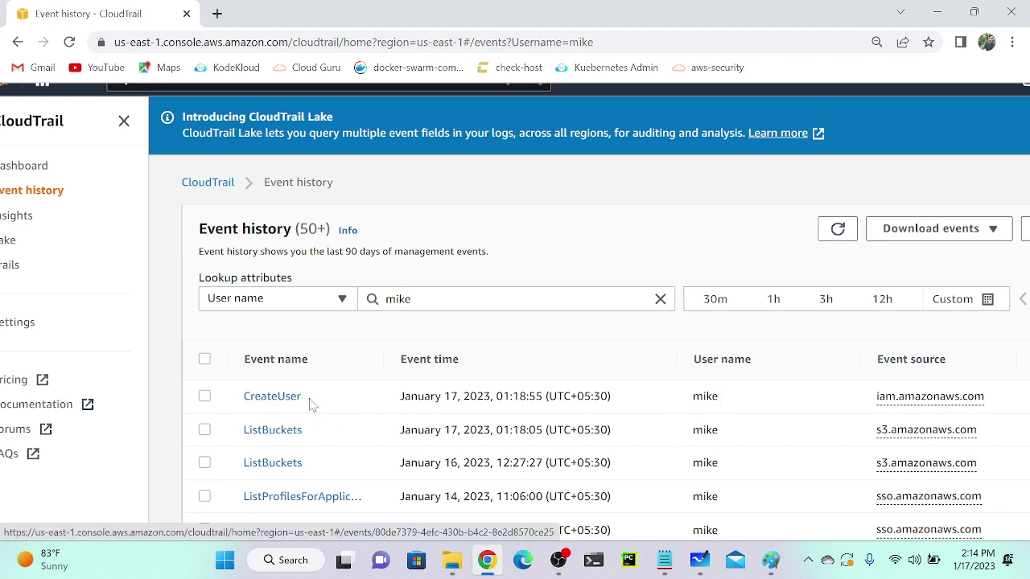
scroll(512, 388, "up", 5)
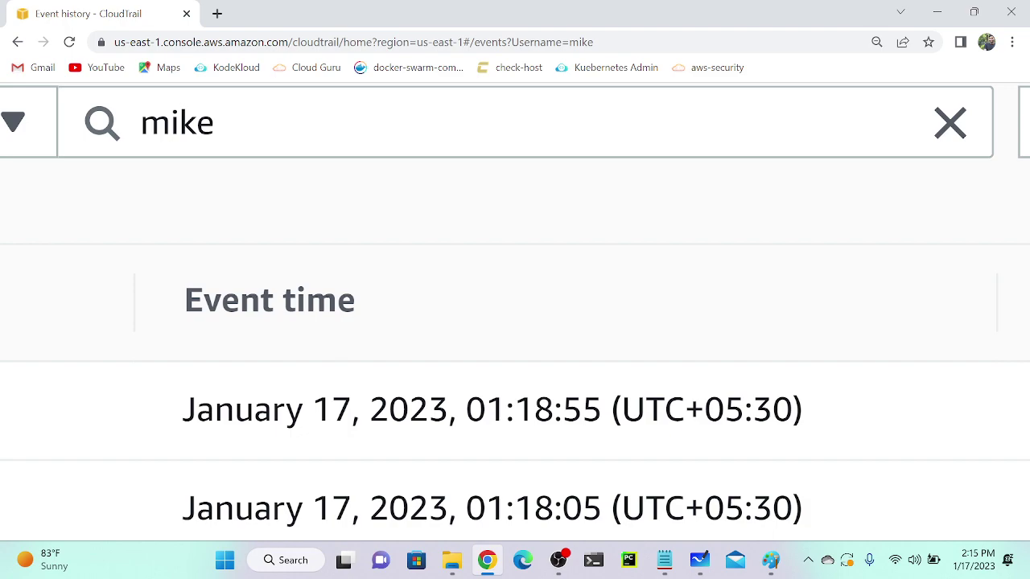
scroll(512, 389, "down", 5)
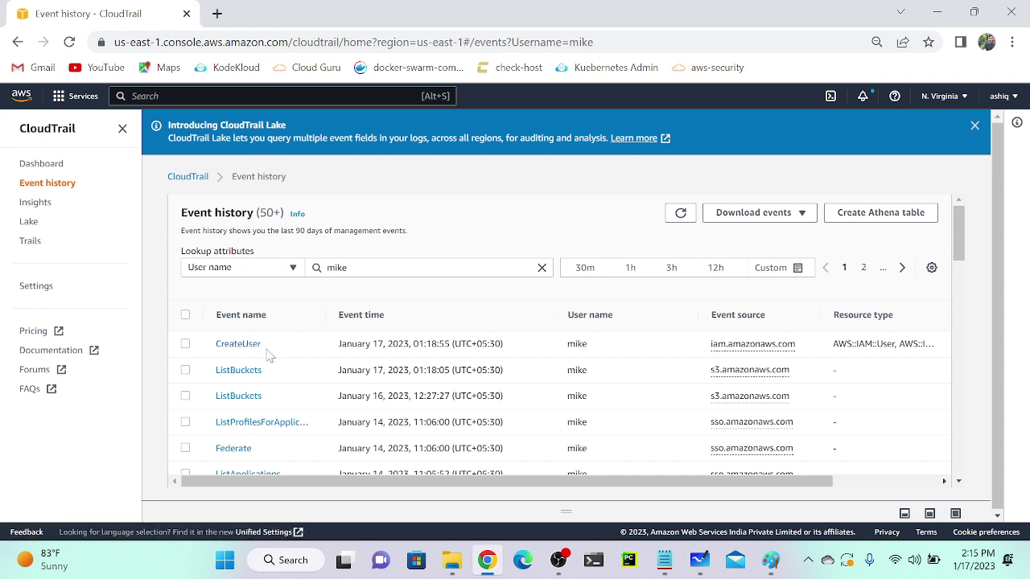
left_click(681, 213)
In Windows PowerShell, create the S3 bucket jan17-newbucket with aws s3 mb s3://jan17-newbucket
left_click(602, 563)
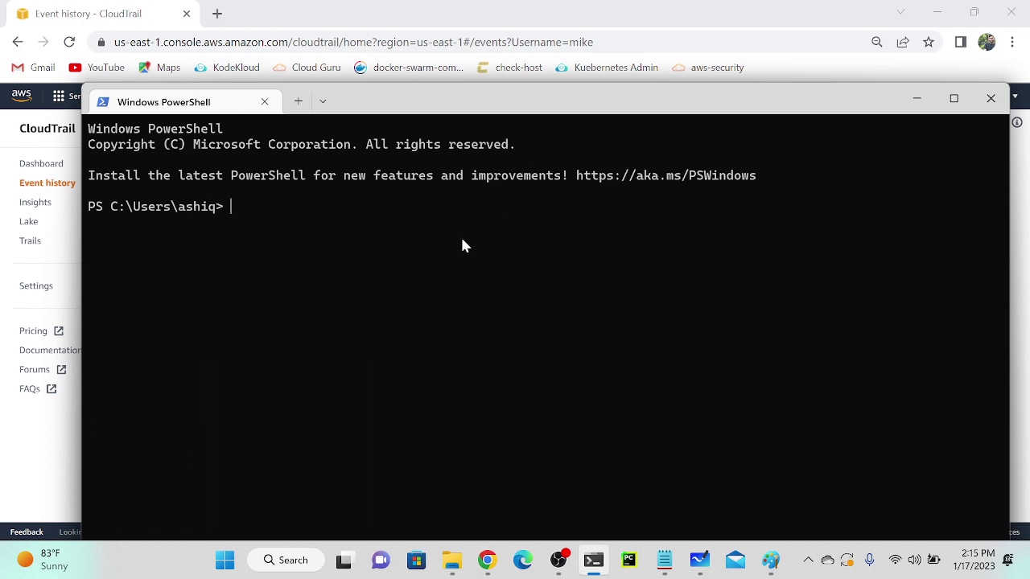
type("aws s3")
type("mb s3://jan17")
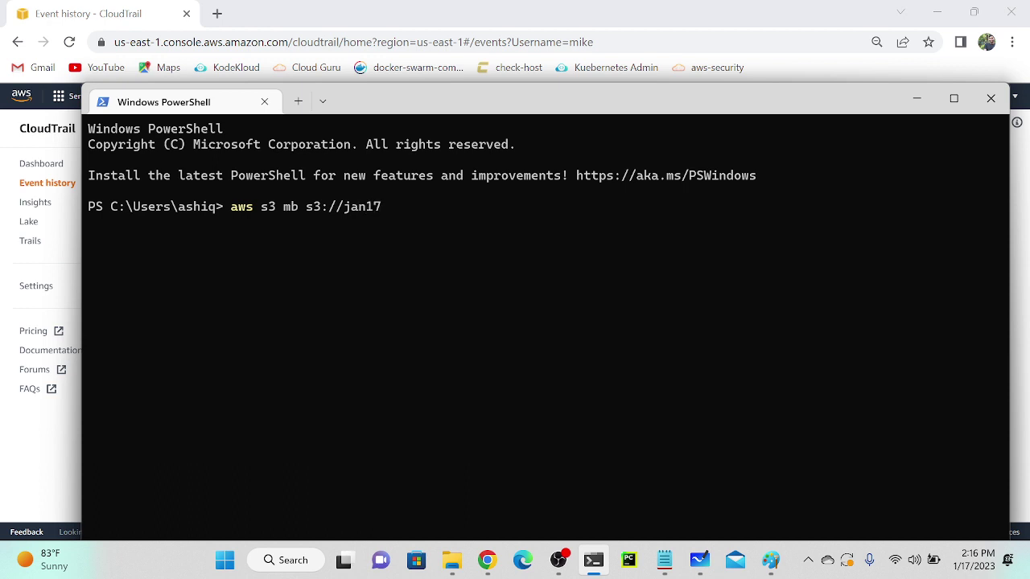
type("-newbucket")
key("Return")
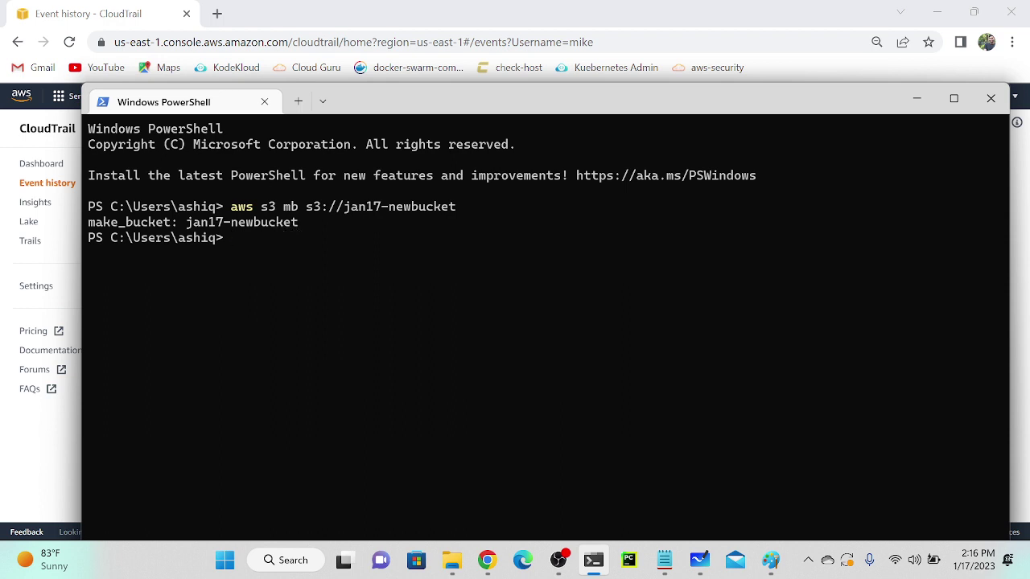
Switch back to the CloudTrail console in Chrome and refresh the user-filtered event list to check for the bucket creation event
key("alt+Tab")
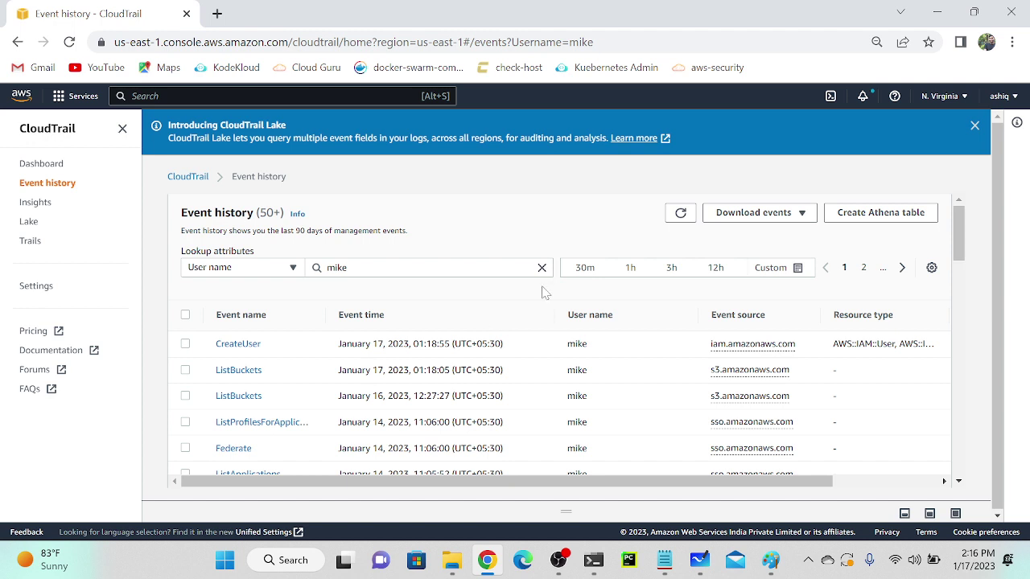
left_click(680, 224)
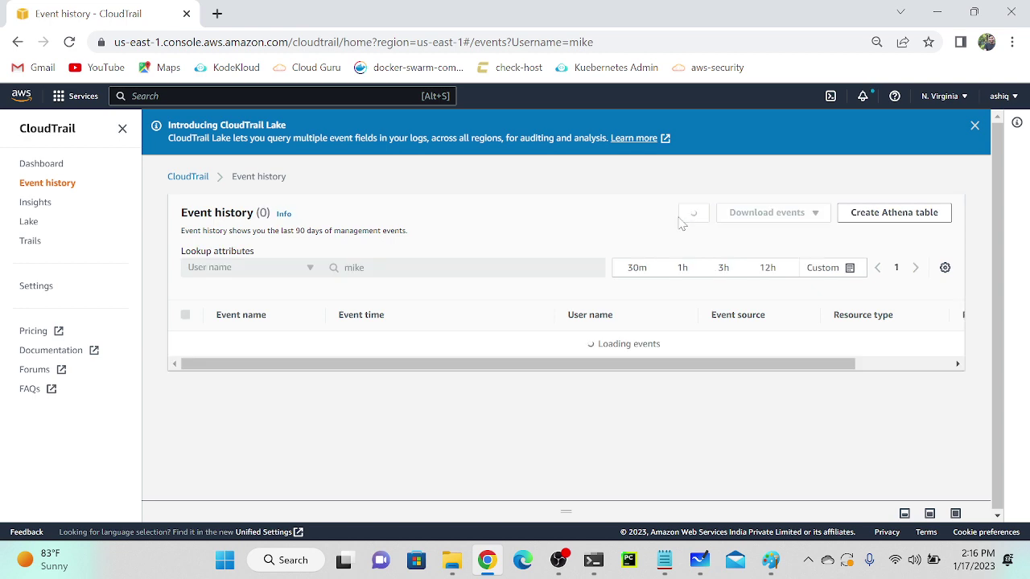
left_click(680, 223)
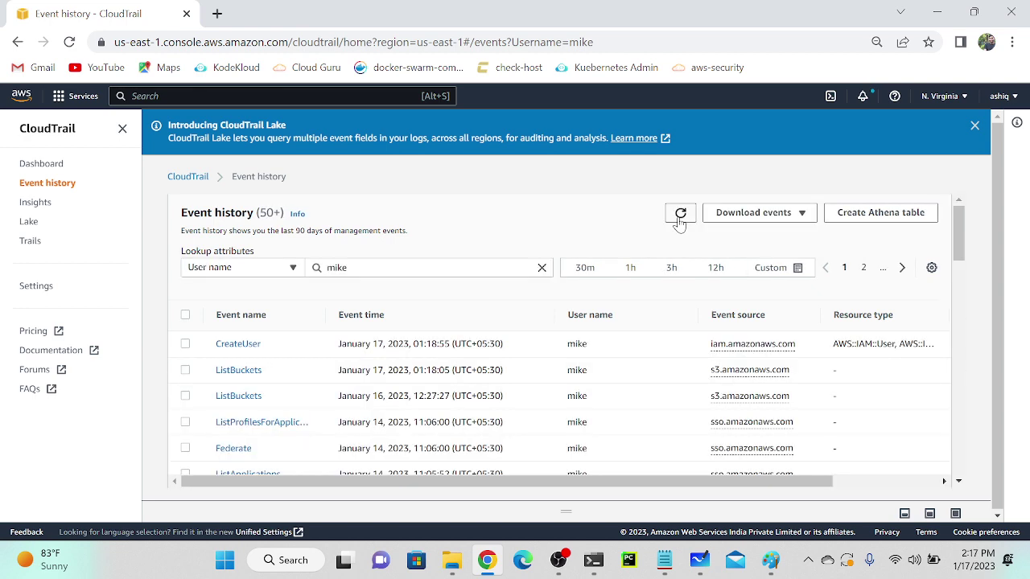
Open the CreateUser event from the filtered list and read its event time, user name, event name and event source
scroll(186, 350, "up", 5)
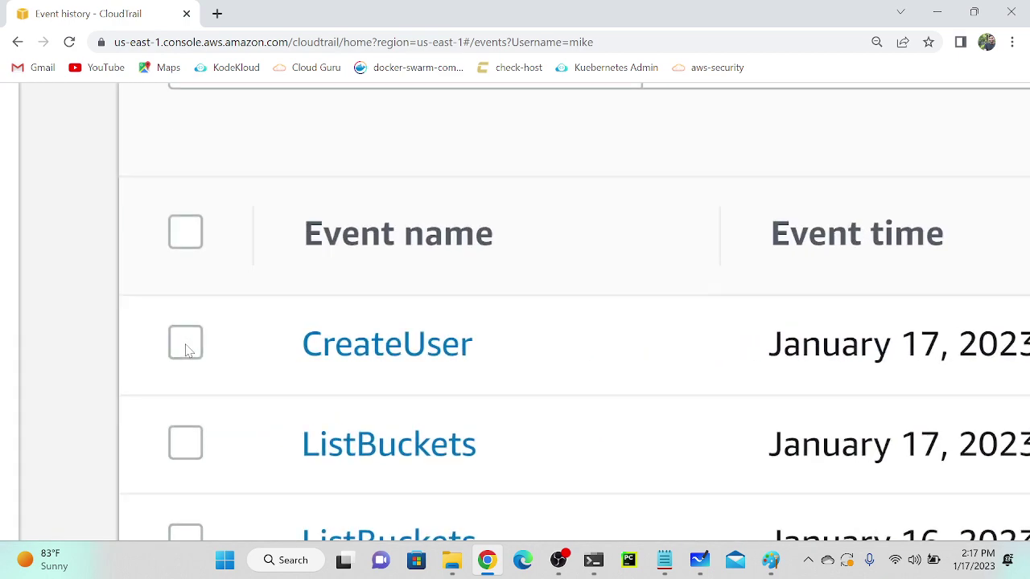
scroll(531, 362, "down", 5)
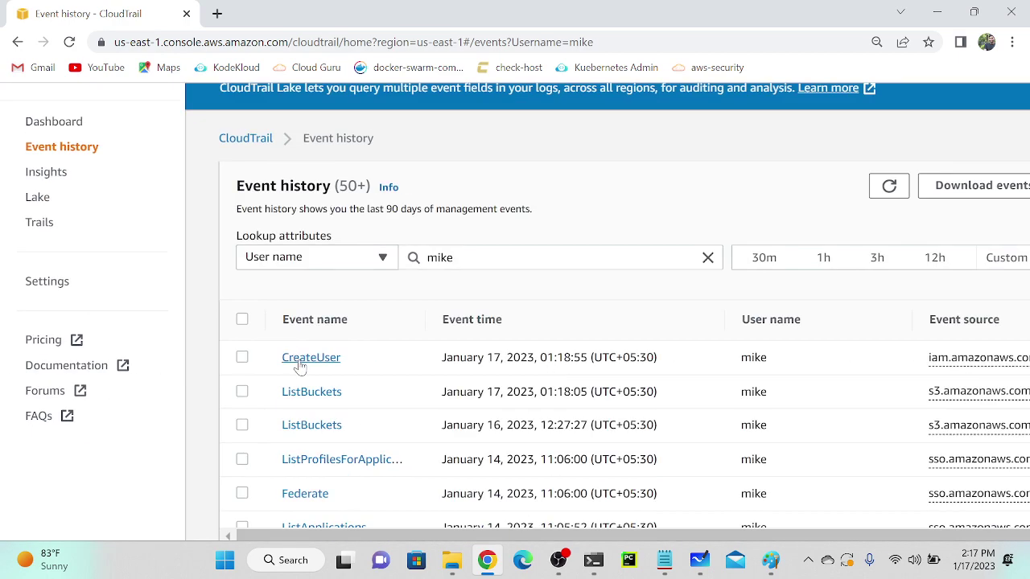
left_click(299, 366)
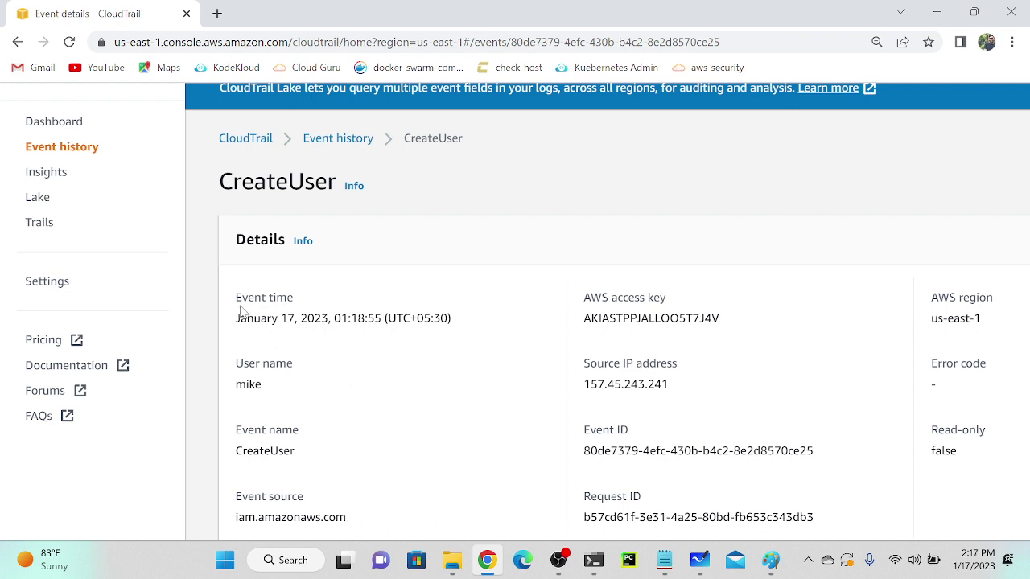
scroll(285, 475, "up", 4)
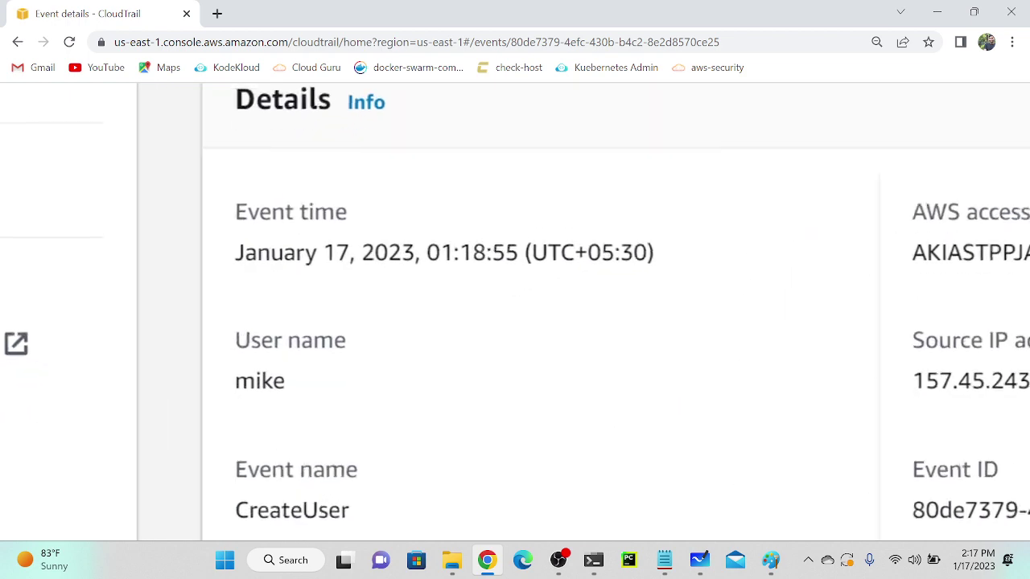
scroll(286, 475, "down", 3)
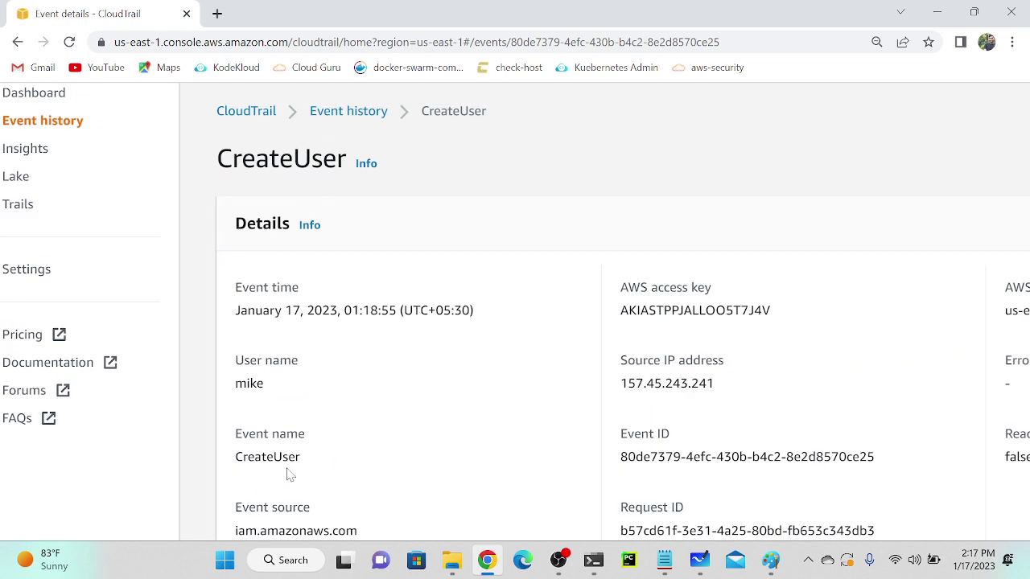
scroll(290, 475, "down", 1)
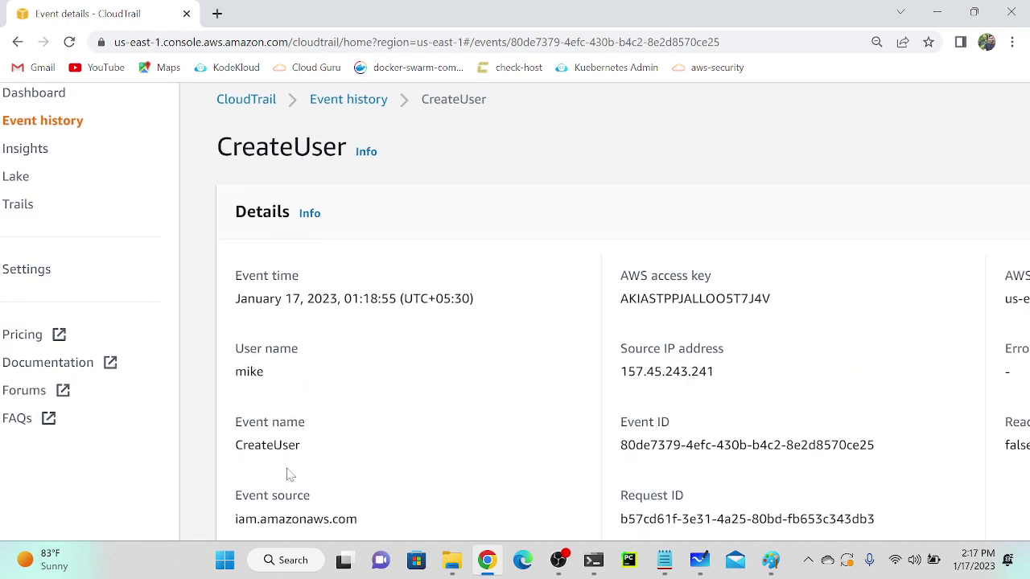
scroll(289, 475, "down", 1)
right_click(515, 431)
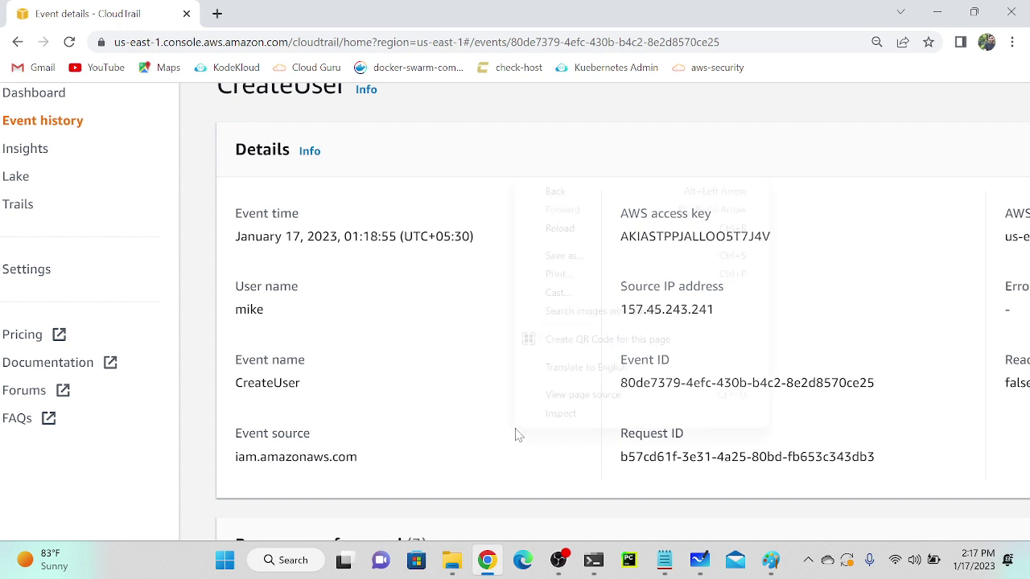
left_click(268, 462)
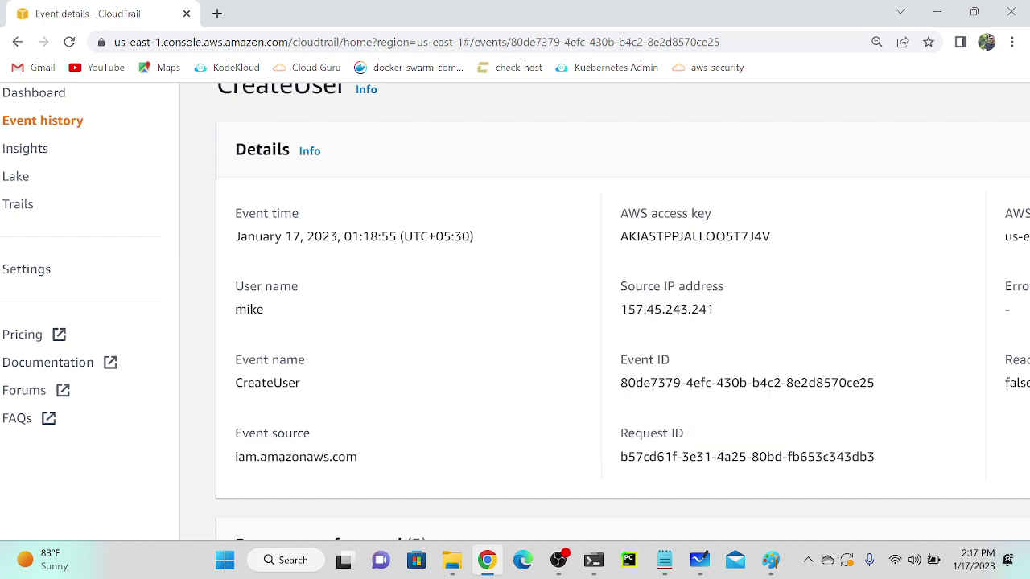
Highlight the AWS access key and source IP address in the CreateUser details, and review the region, error code and read-only fields
double_click(669, 238)
scroll(656, 306, "up", 5)
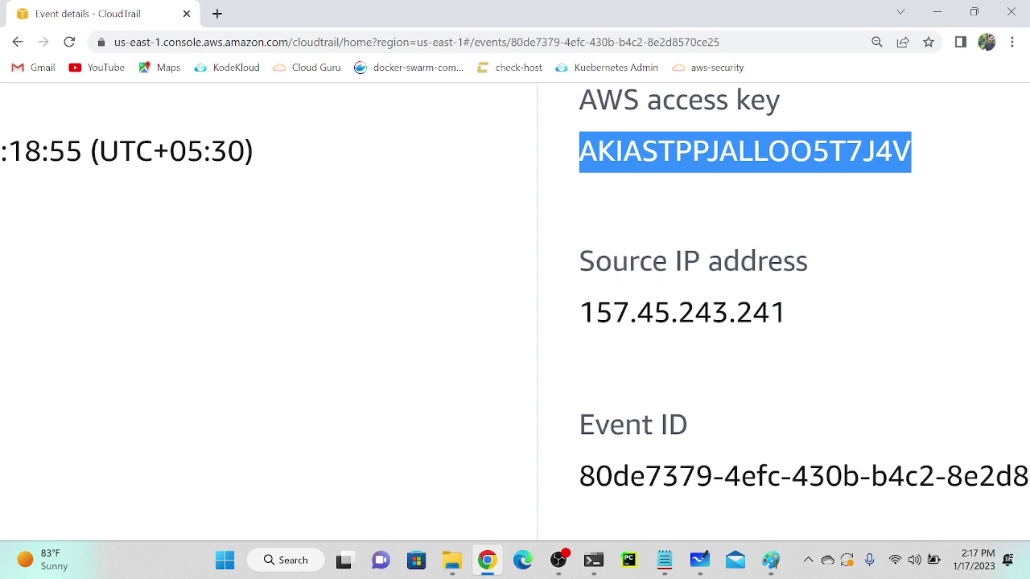
double_click(682, 313)
scroll(835, 393, "down", 6)
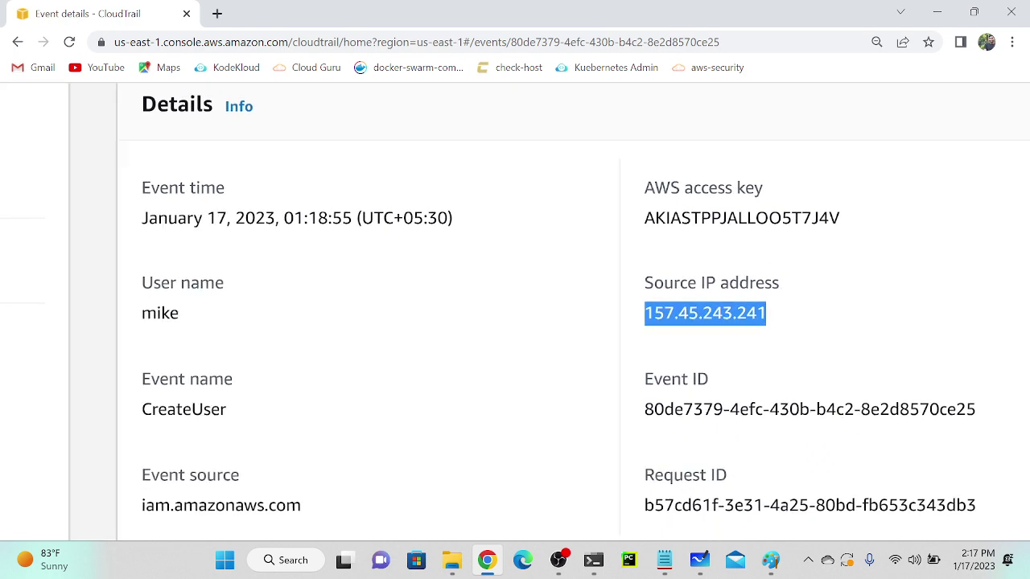
scroll(835, 393, "up", 3)
scroll(836, 394, "right", 1)
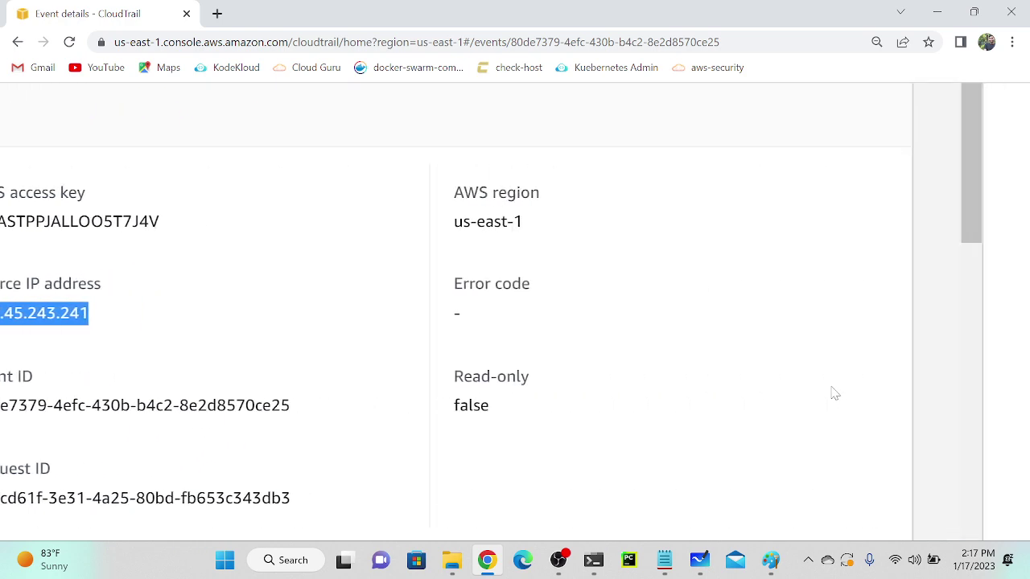
scroll(507, 410, "down", 4)
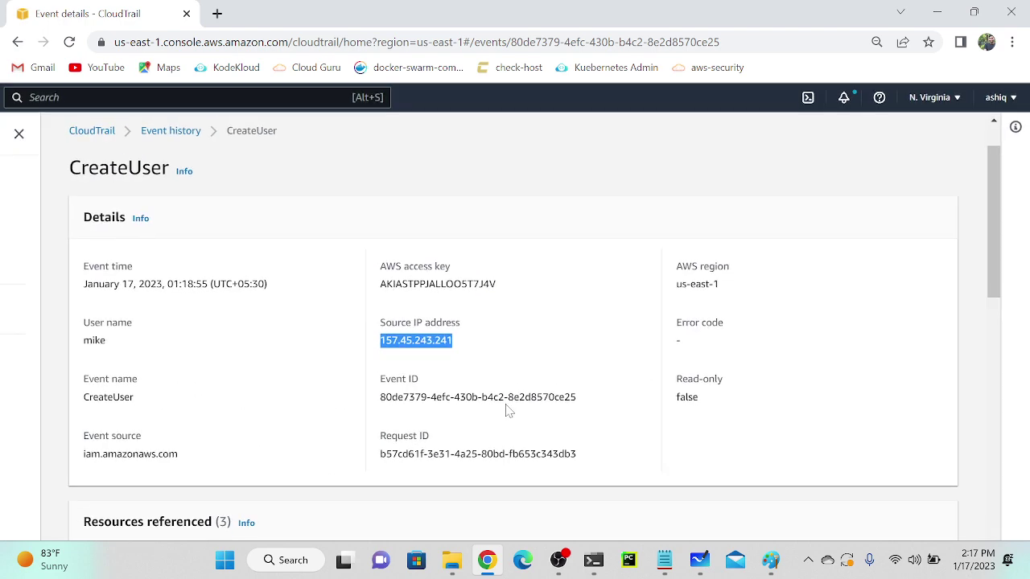
Examine the CreateUser event's referenced resources and its full JSON event record, and return to the details at normal page zoom
scroll(305, 441, "down", 3)
scroll(304, 441, "down", 2)
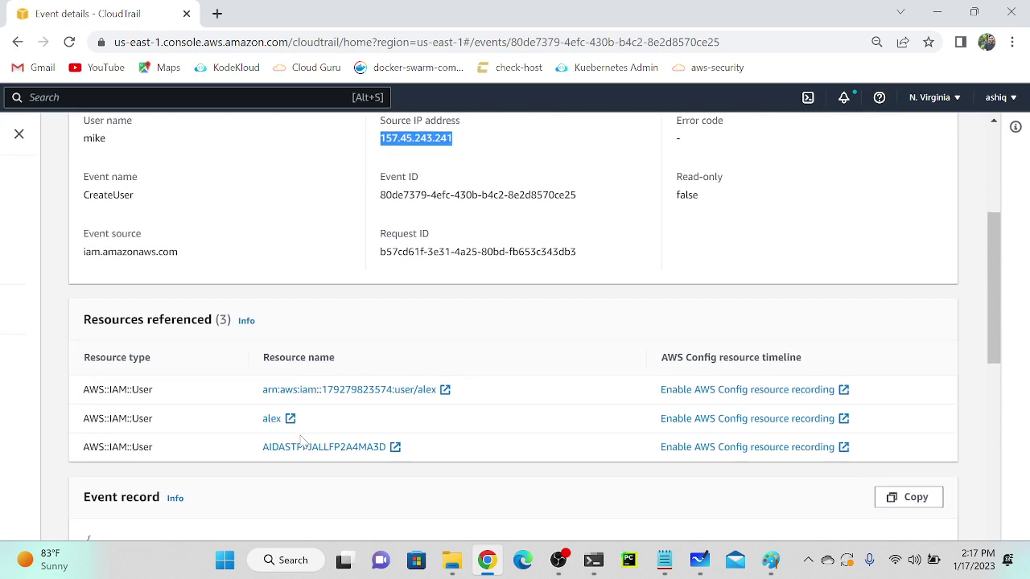
scroll(218, 356, "up", 3)
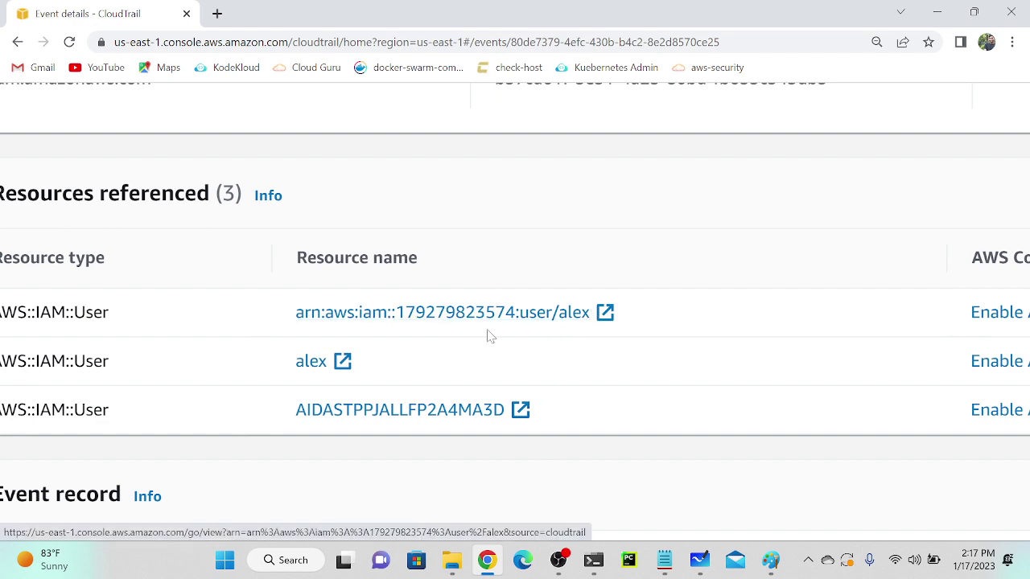
scroll(312, 354, "down", 3)
scroll(265, 461, "down", 8)
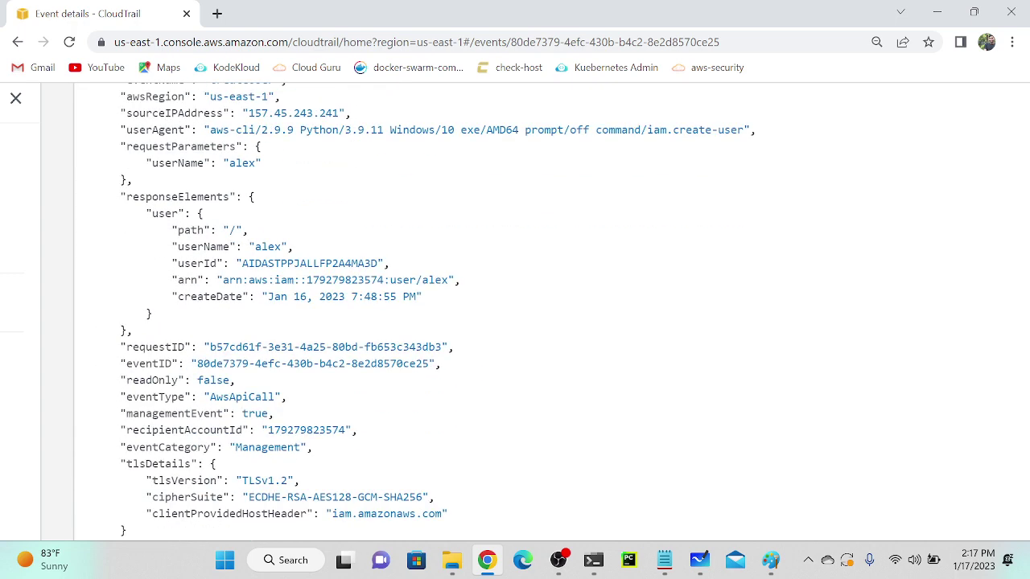
scroll(515, 313, "down", 2)
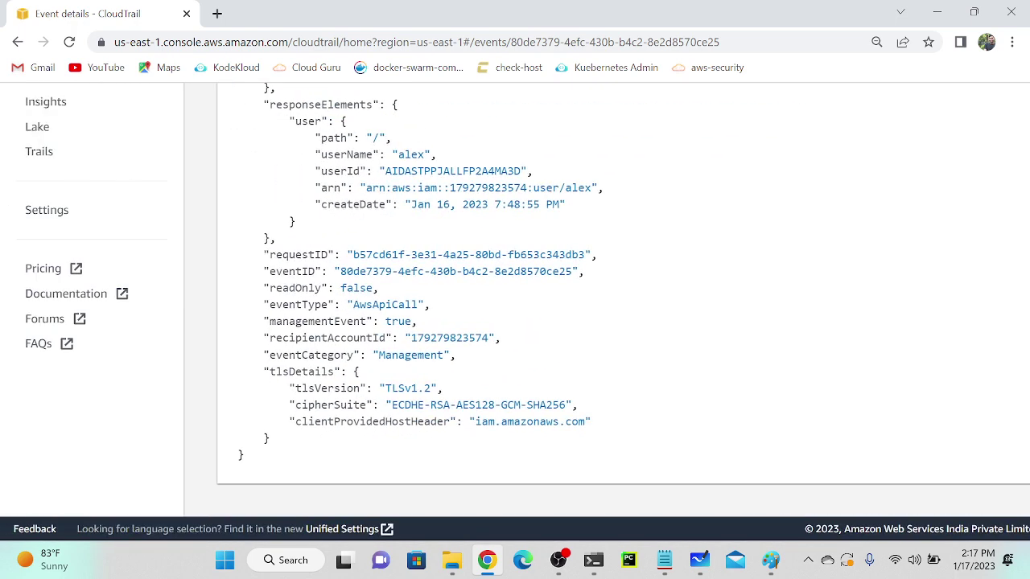
scroll(266, 463, "up", 15)
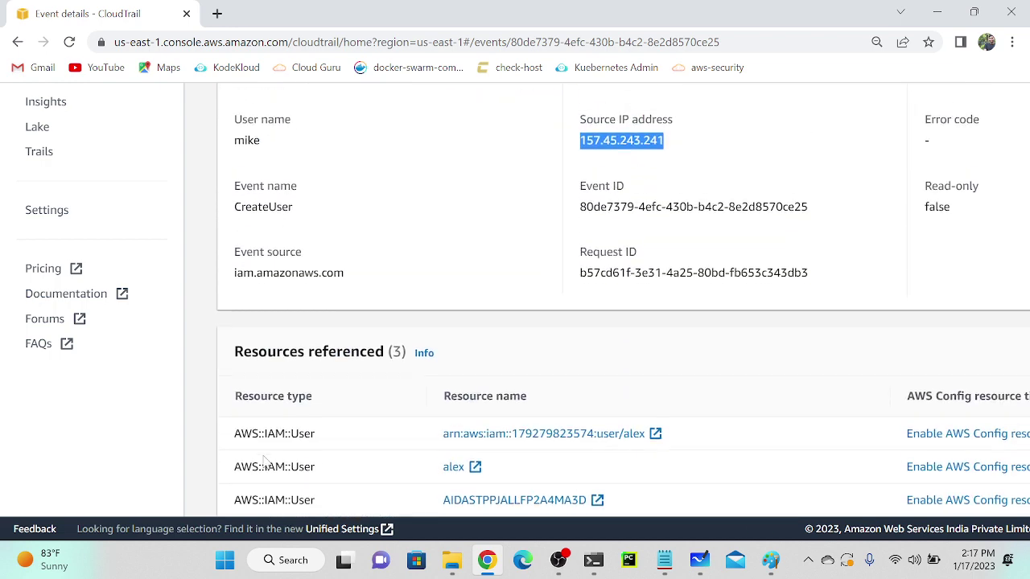
key("ctrl+minus")
key("ctrl+minus")
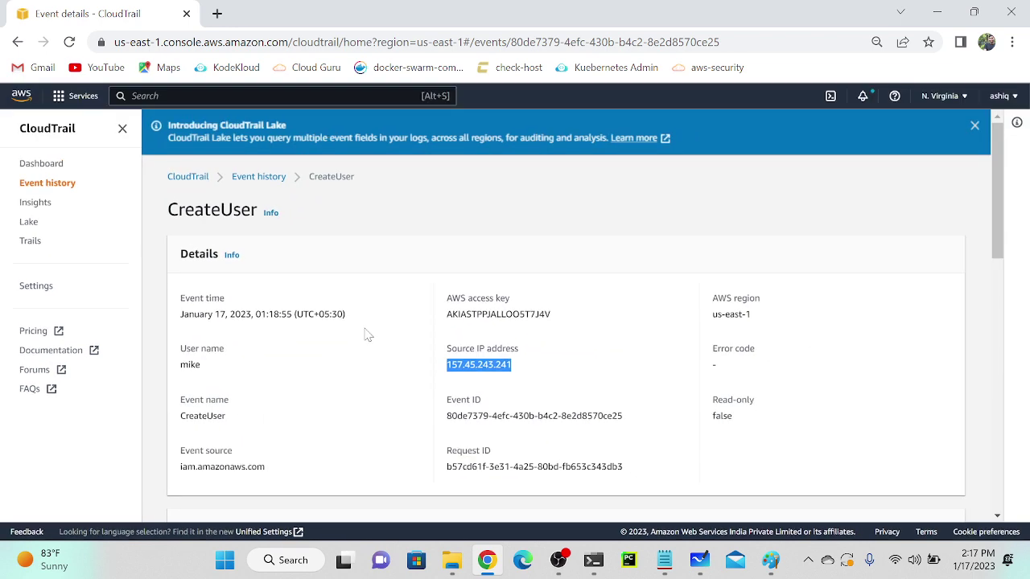
Go back to the filtered Event history and refresh the list repeatedly to look for the new bucket's event
left_click(266, 177)
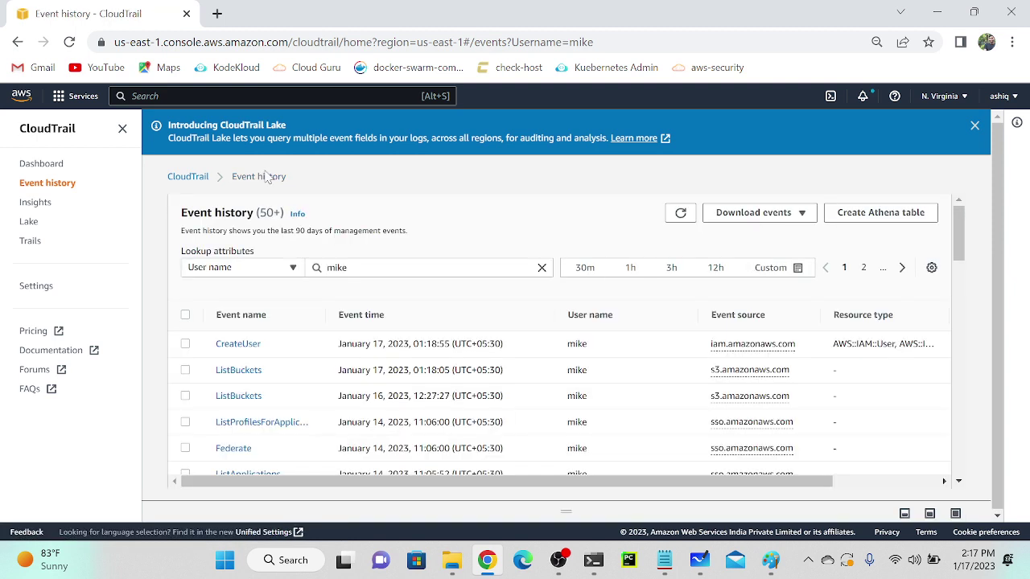
left_click(681, 214)
left_click(680, 217)
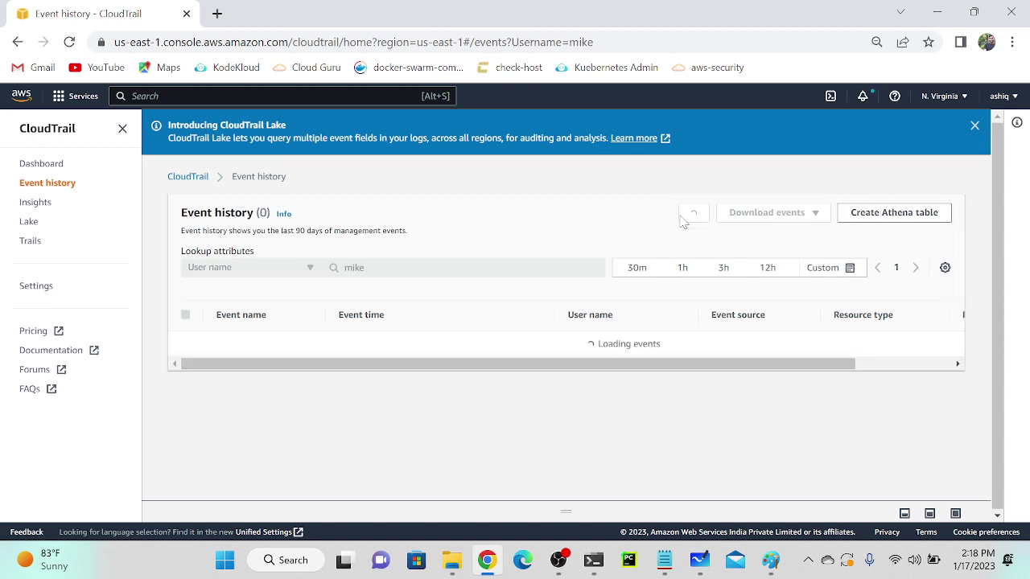
left_click(681, 218)
left_click(681, 217)
left_click(681, 217)
left_click(681, 216)
left_click(683, 217)
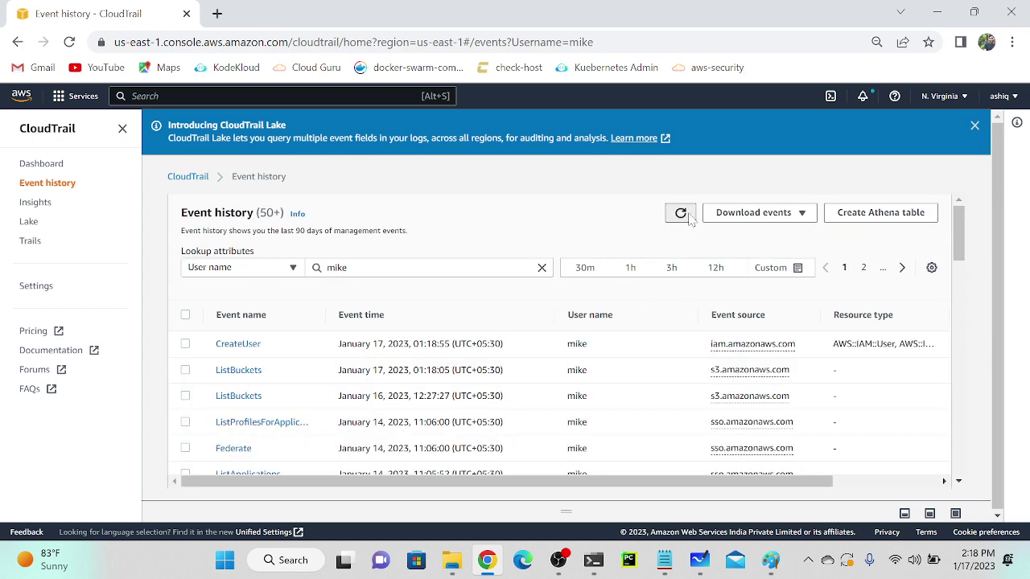
Keep refreshing the user-filtered Event history until the CreateBucket event is listed
left_click(688, 218)
left_click(682, 214)
left_click(690, 218)
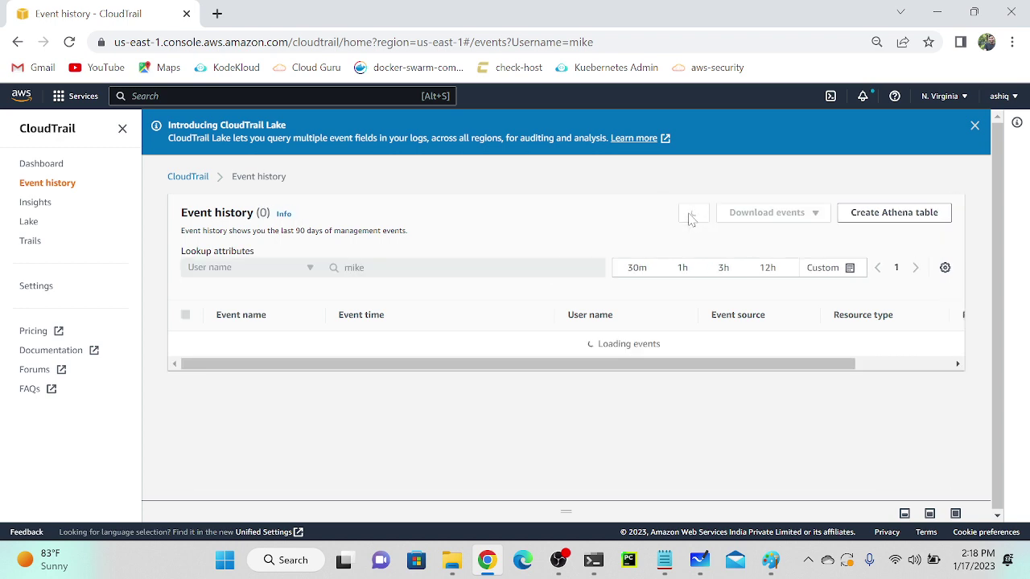
left_click(681, 214)
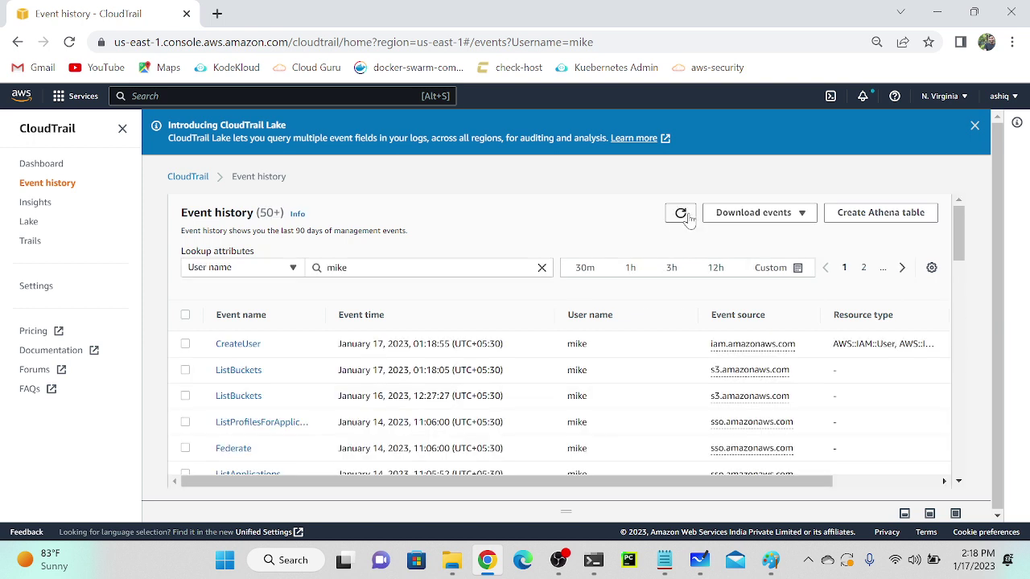
left_click(689, 218)
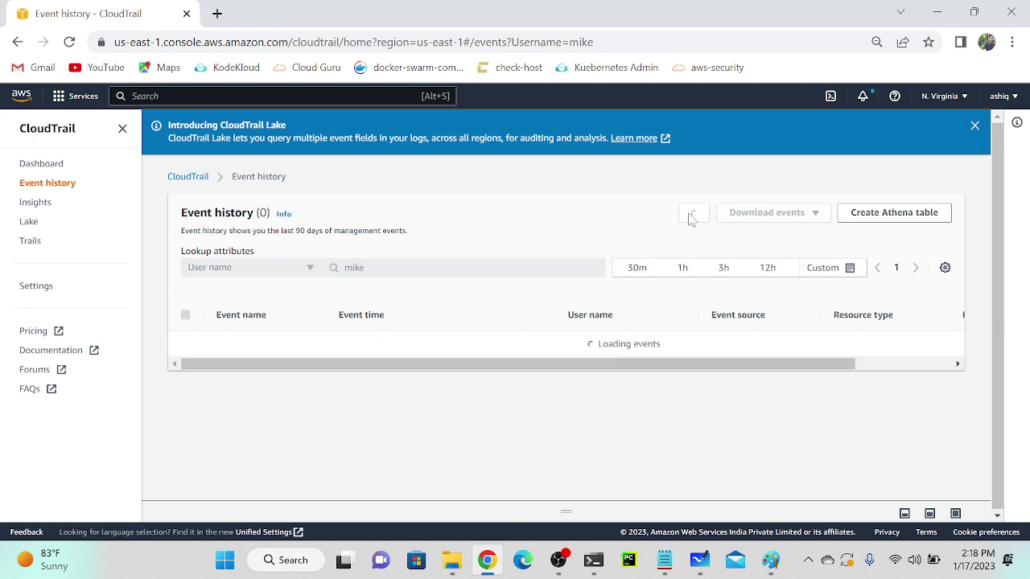
left_click(690, 218)
left_click(681, 214)
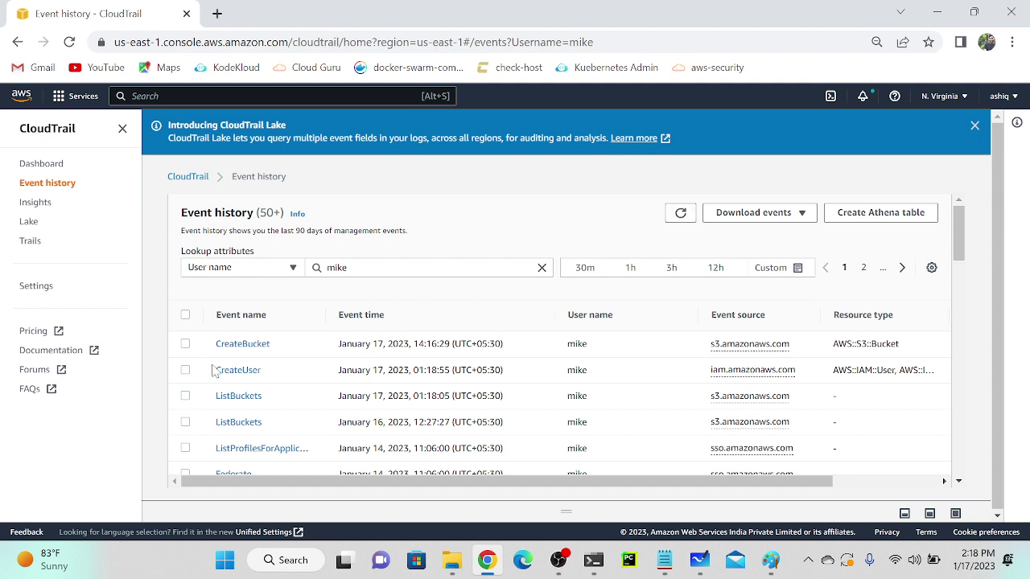
Check the CreateBucket event's name and time in the list, and open its event details
scroll(213, 371, "up", 5)
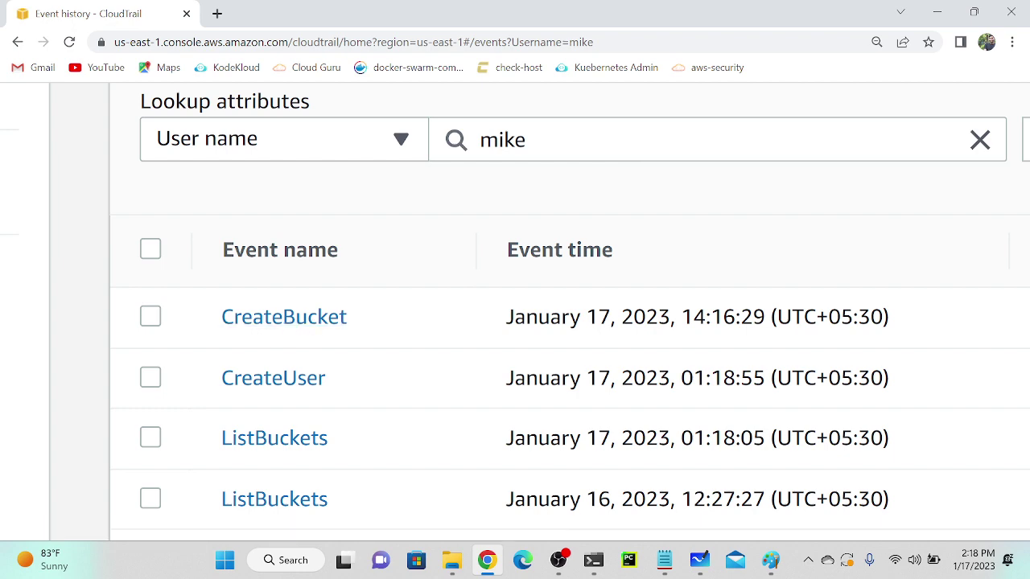
scroll(735, 319, "up", 3)
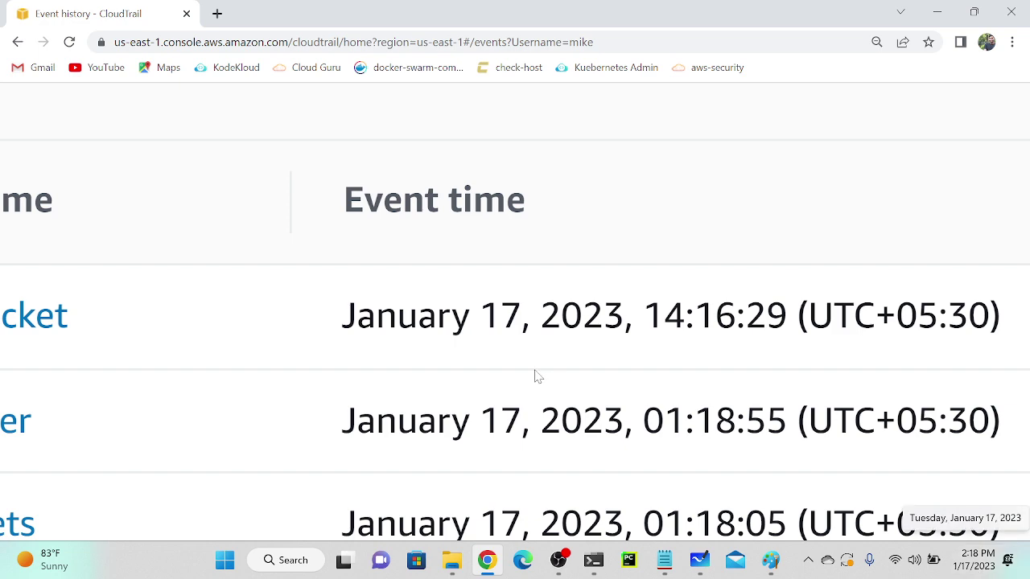
scroll(536, 375, "down", 2, "ctrl")
left_click(154, 333)
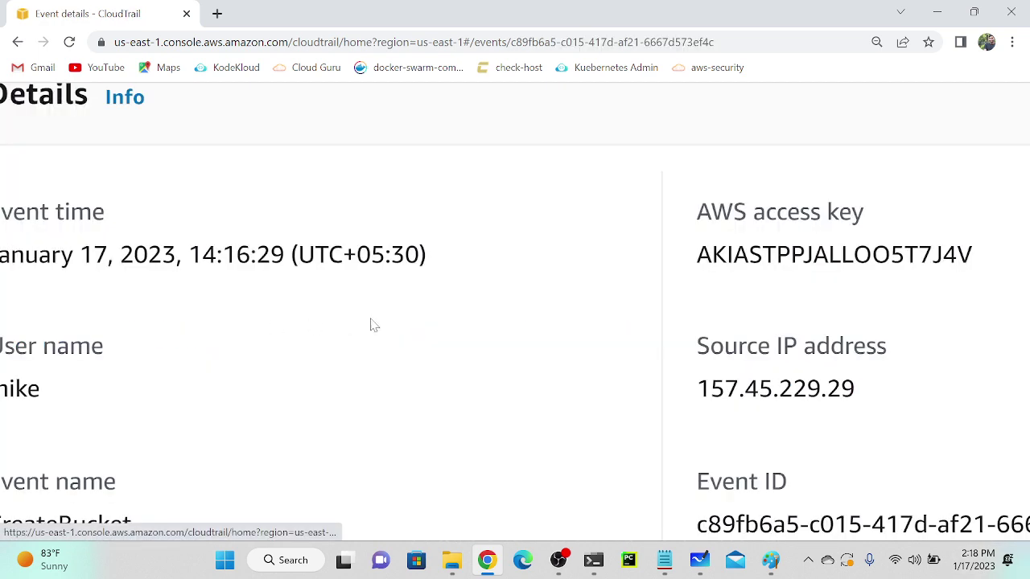
scroll(395, 336, "down", 4, "ctrl")
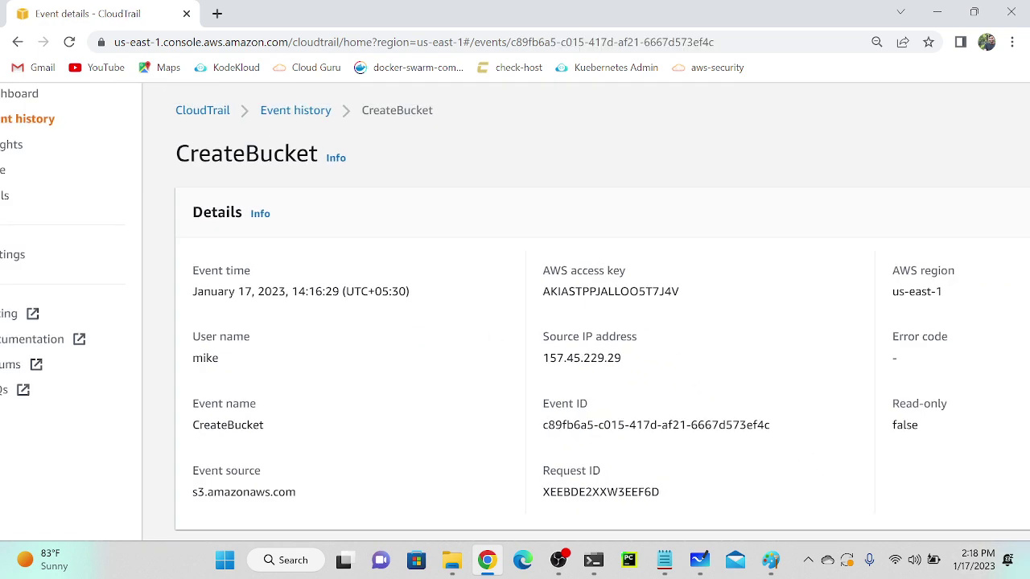
Examine the CreateBucket event's source IP address, event name, event source and AWS access key
scroll(515, 312, "up", 5, "ctrl")
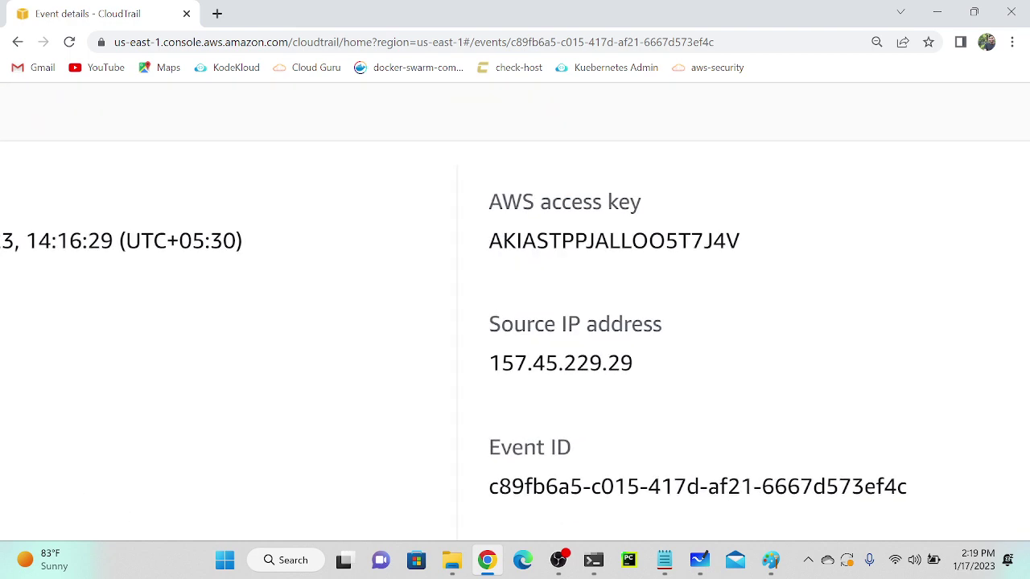
left_click(902, 560)
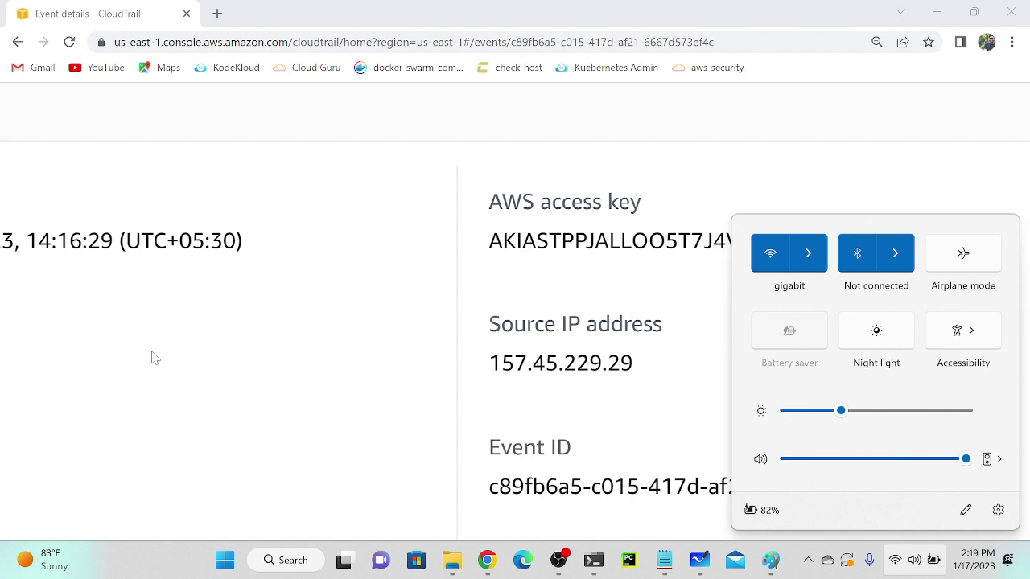
scroll(153, 358, "down", 4, "ctrl")
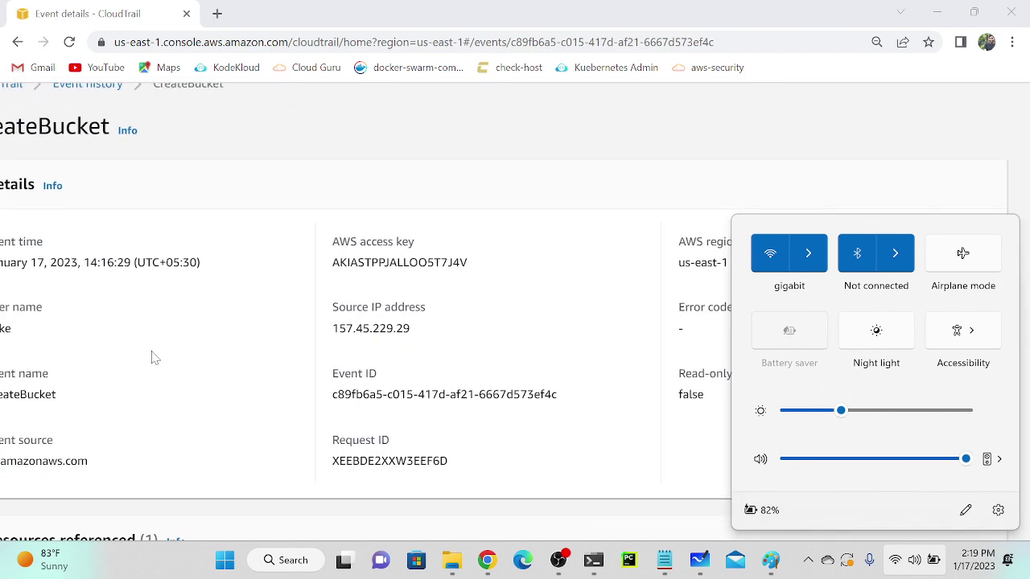
left_click(128, 413)
scroll(129, 410, "up", 5, "ctrl")
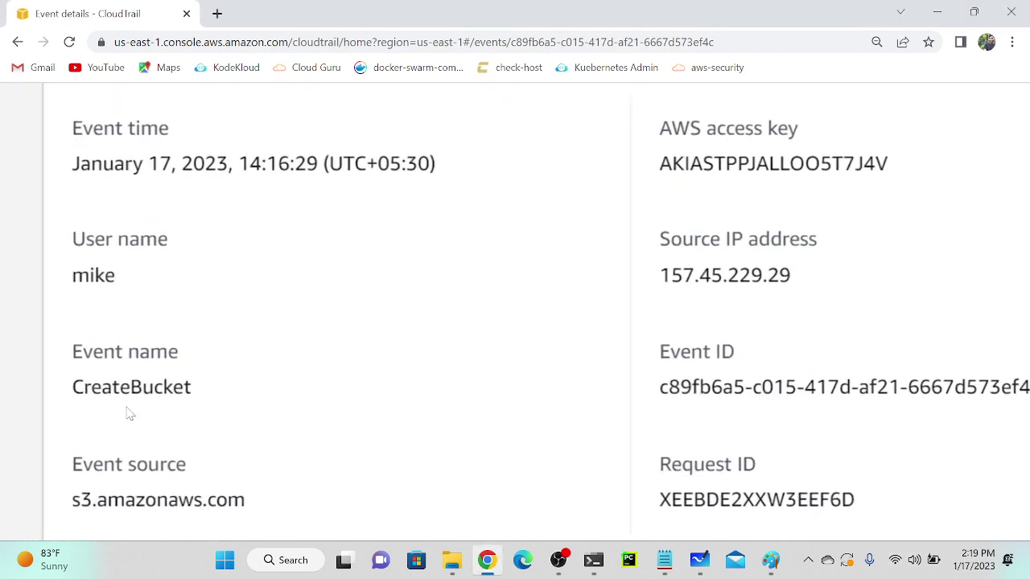
scroll(122, 406, "down", 3, "ctrl")
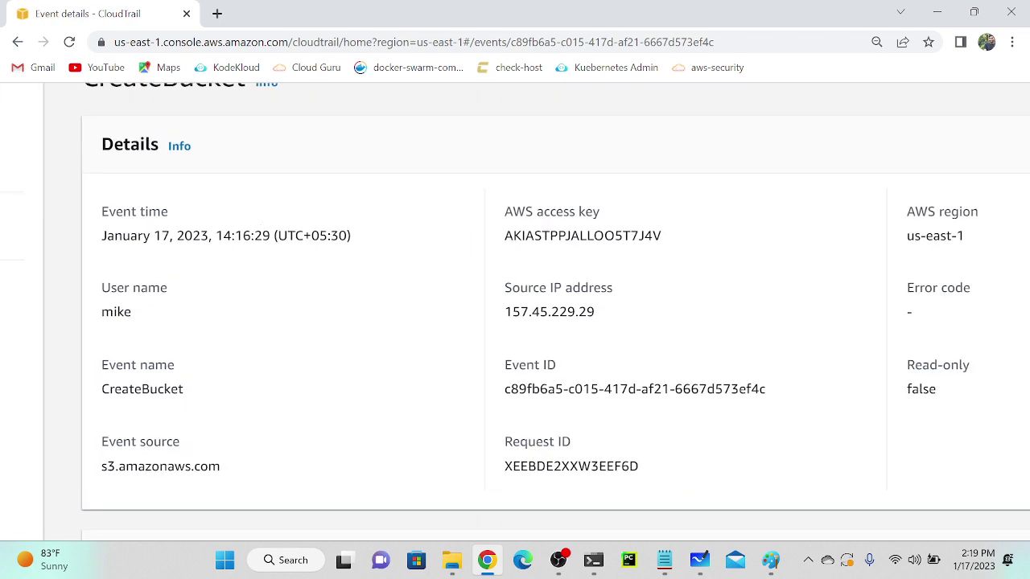
scroll(665, 240, "up", 5, "ctrl")
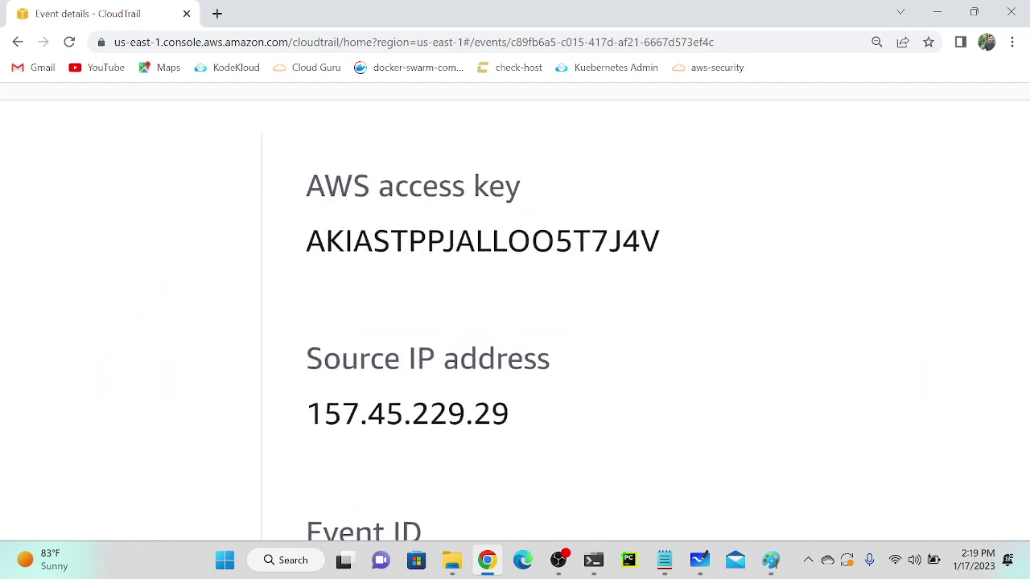
scroll(678, 260, "down", 5, "ctrl")
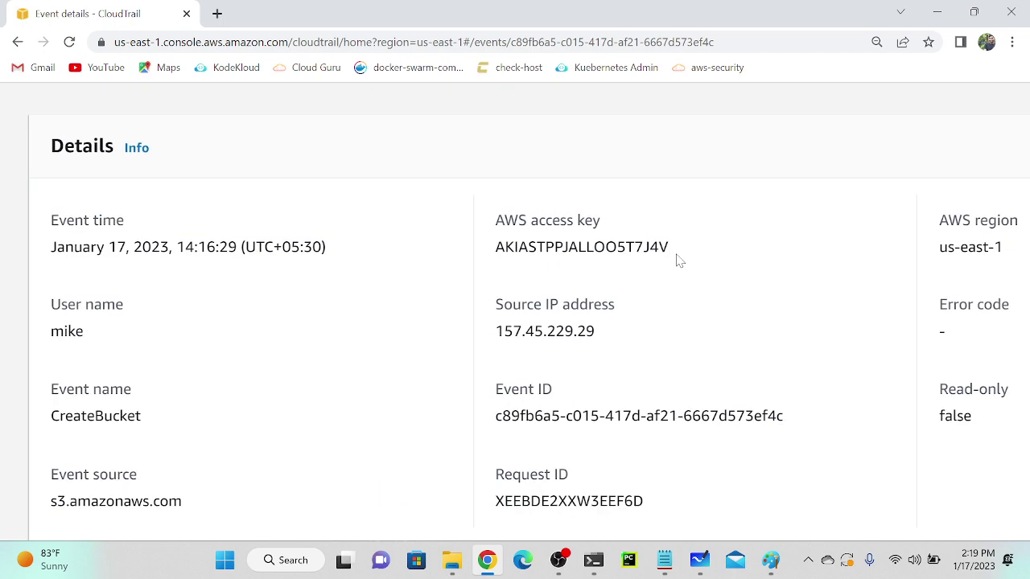
Switch to Windows PowerShell, run "aws configure list" and highlight the last characters of the configured access key for comparison
left_click(593, 560)
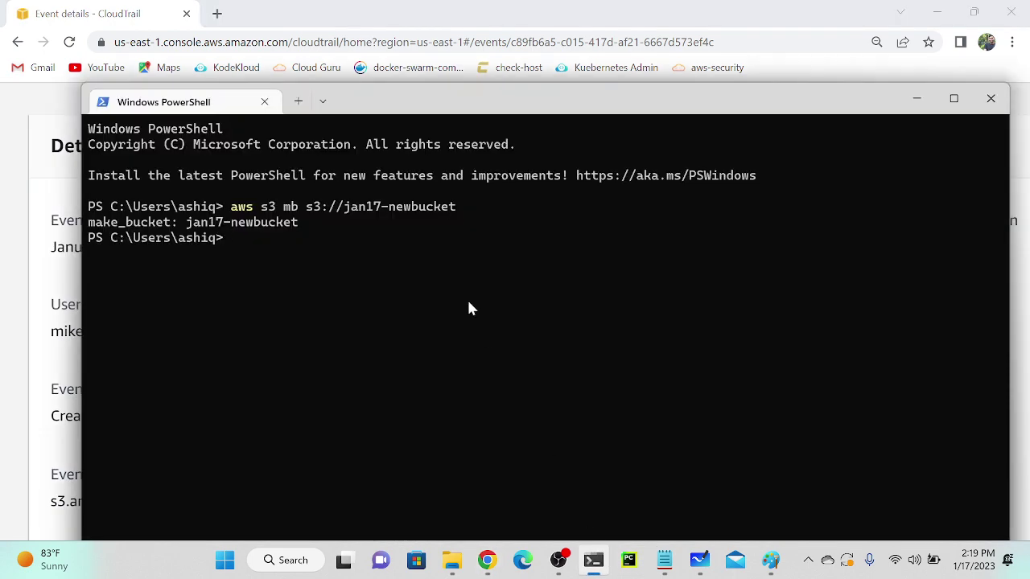
type("aws configure list")
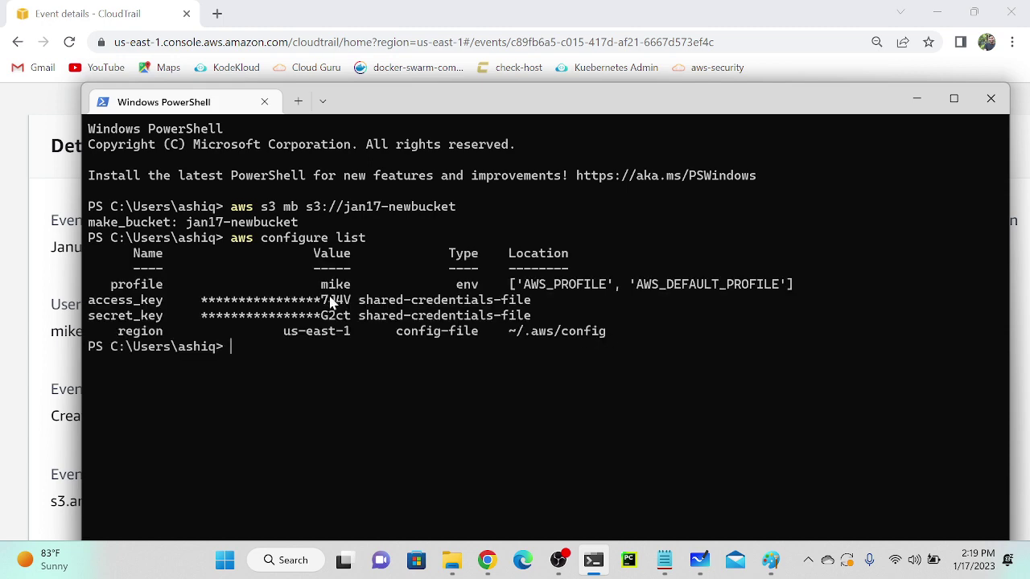
scroll(331, 300, "up", 5)
scroll(332, 299, "up", 1)
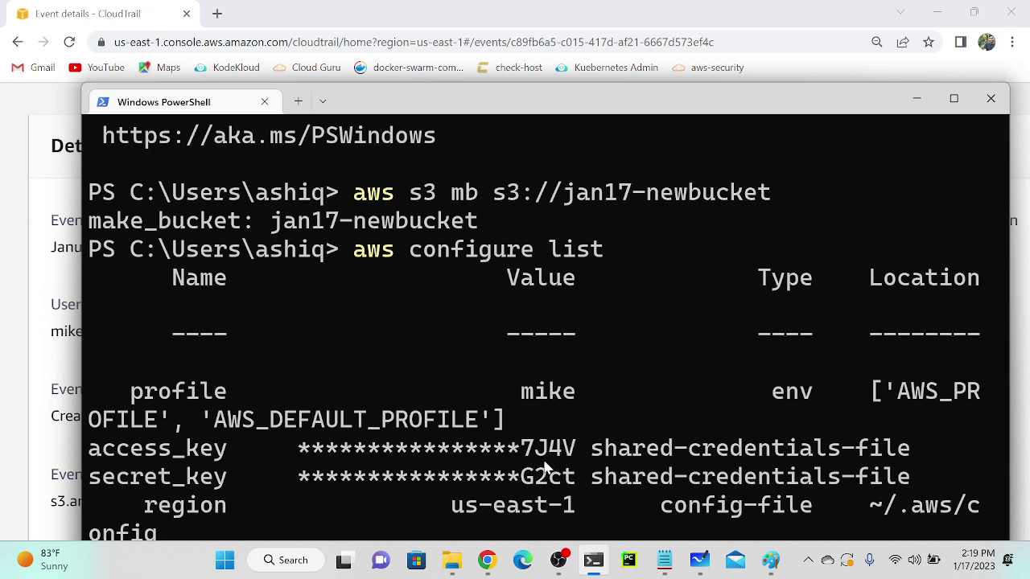
left_click_drag(514, 452, 597, 452)
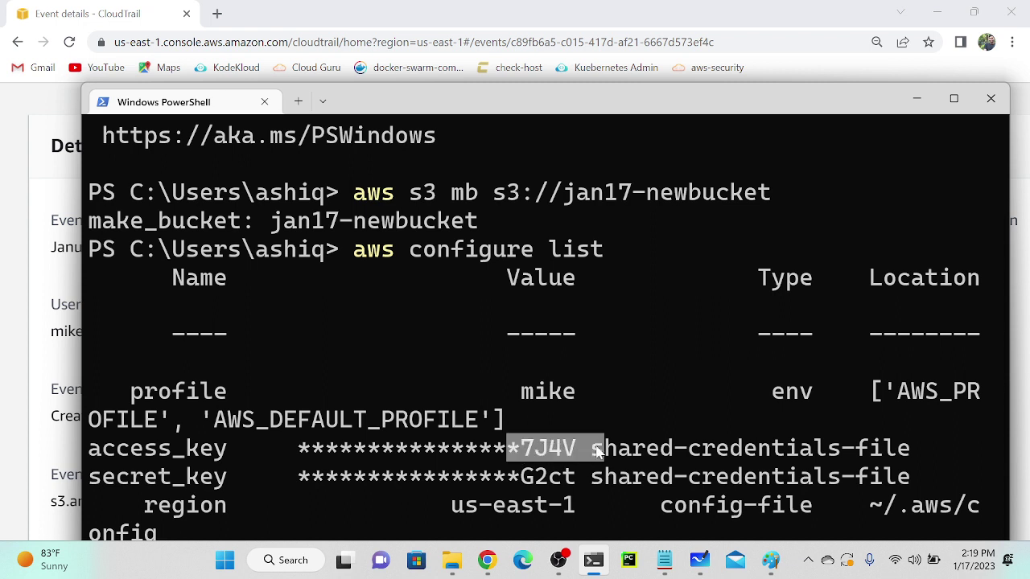
left_click(523, 461)
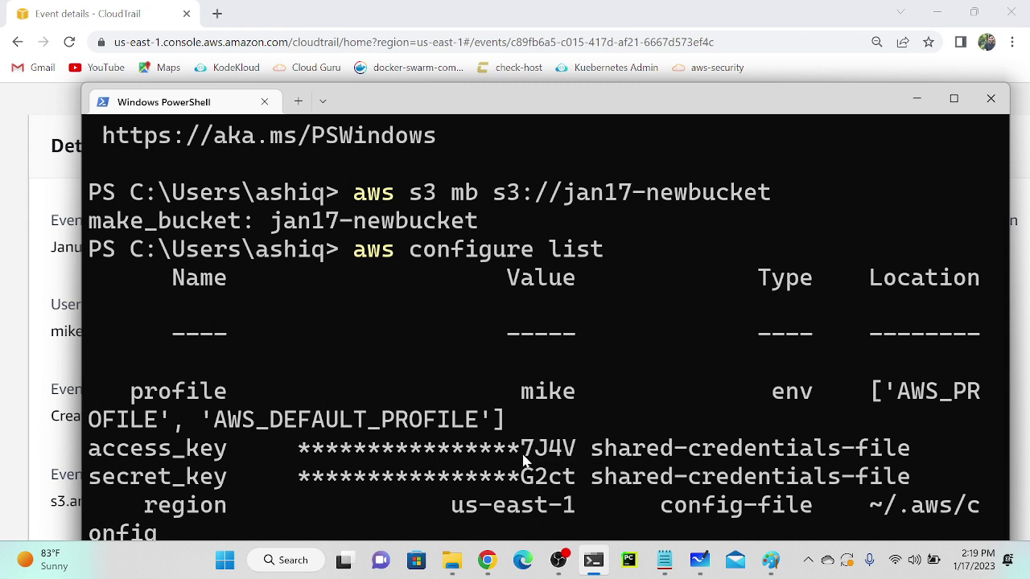
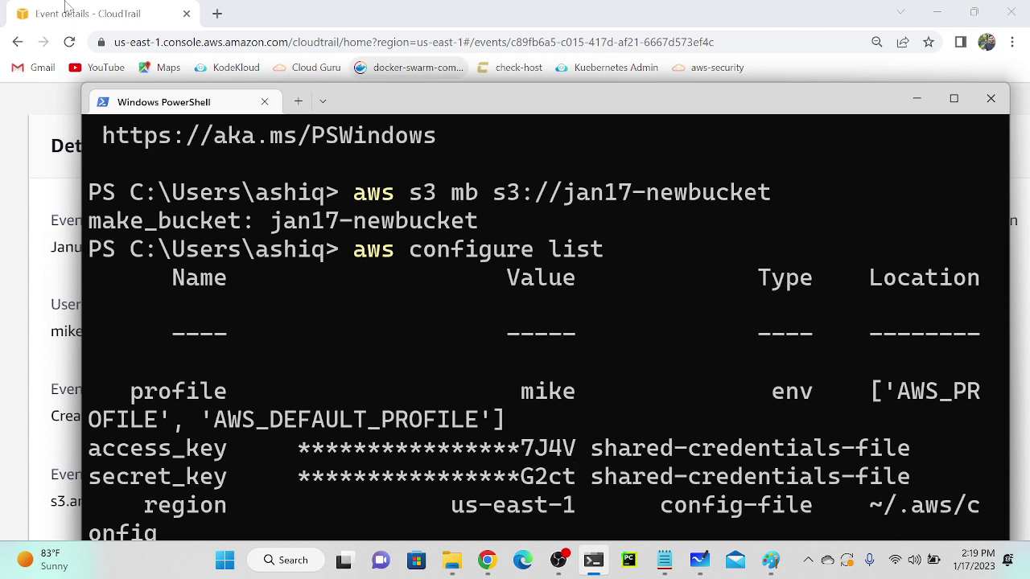
Return to the CreateBucket event in the browser and examine its referenced resource and full JSON event record
left_click(29, 10)
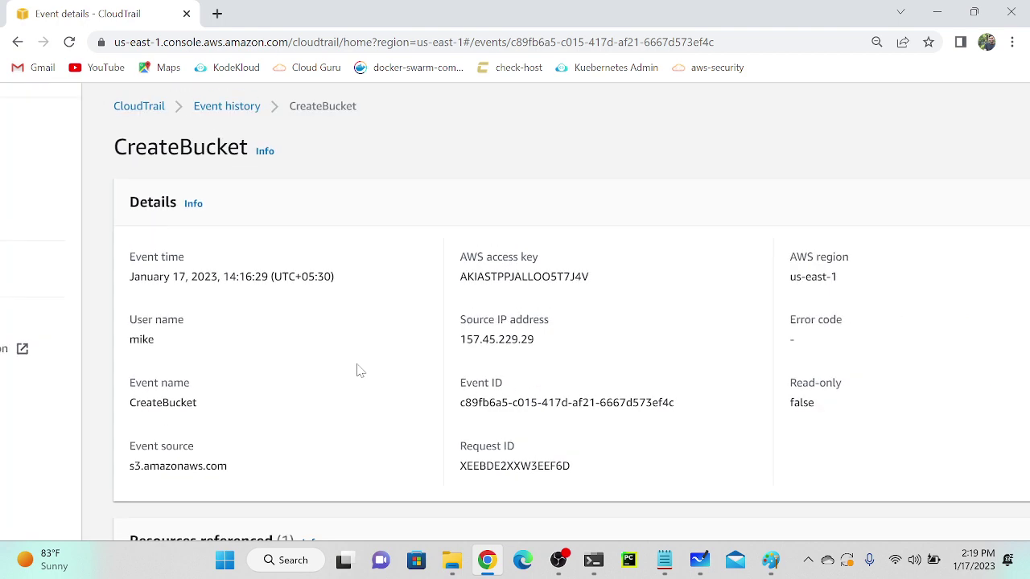
scroll(357, 368, "down", 4)
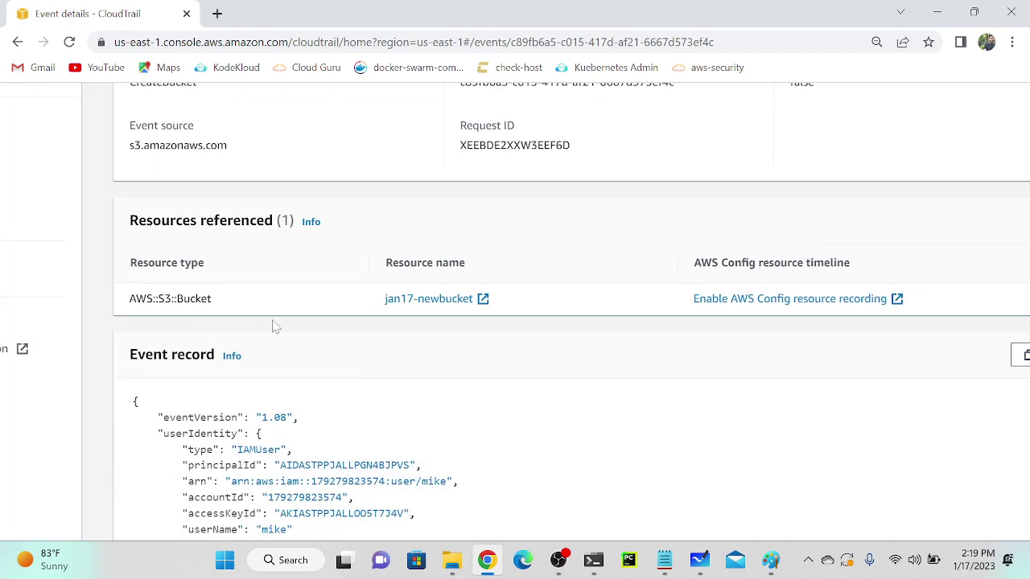
scroll(473, 340, "up", 5)
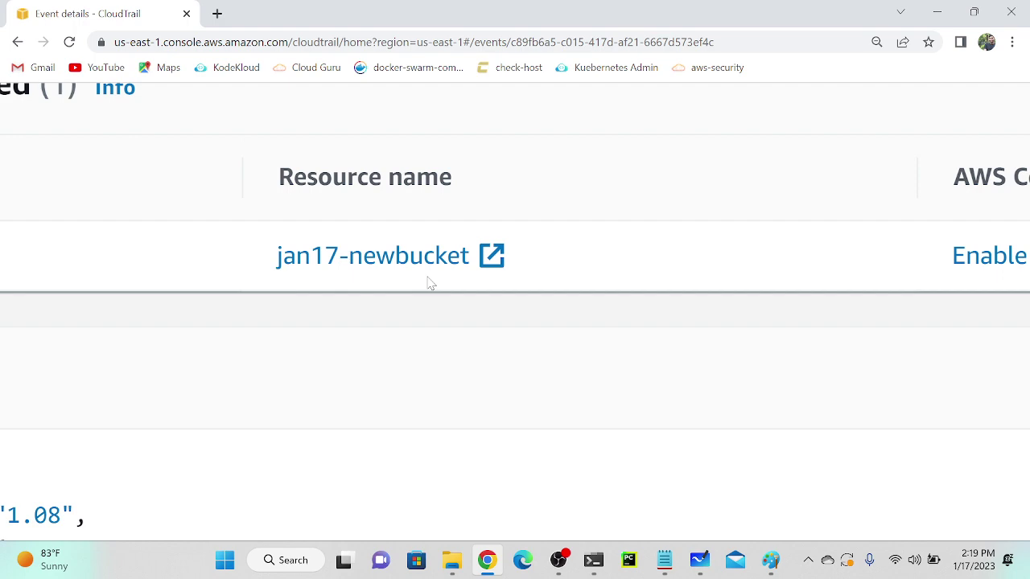
scroll(431, 283, "down", 5)
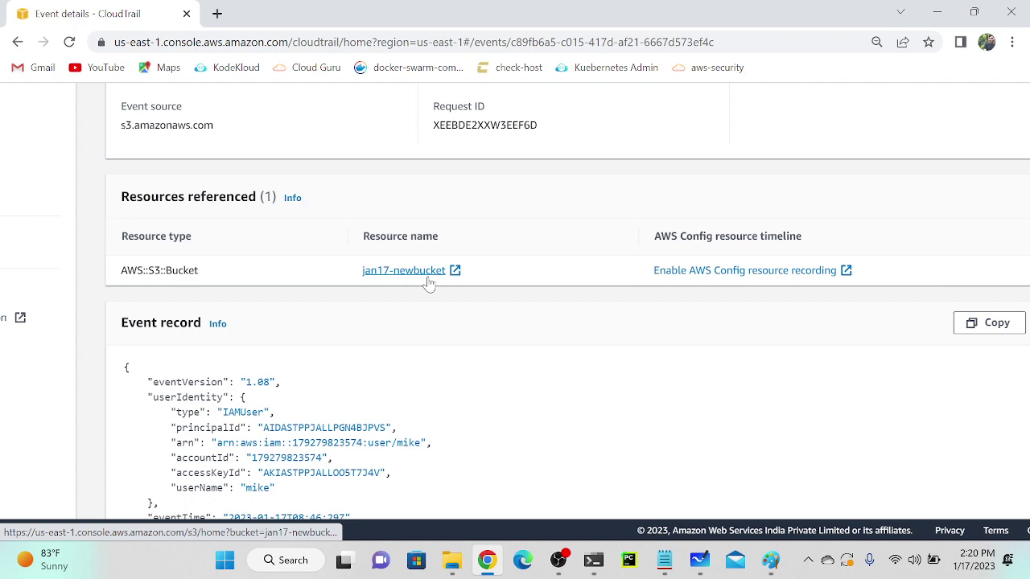
scroll(429, 284, "down", 3)
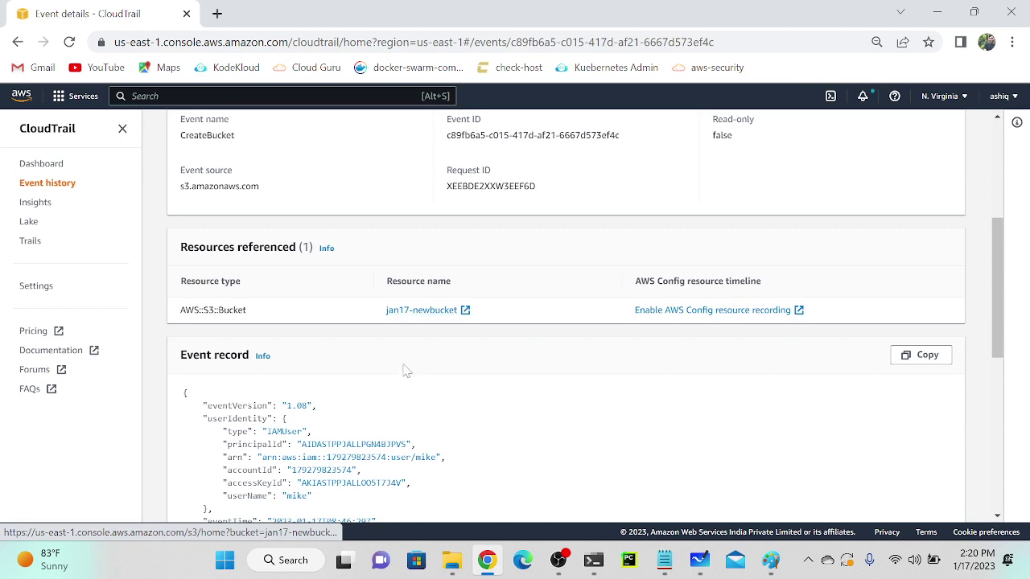
scroll(407, 372, "down", 2)
scroll(563, 314, "down", 3)
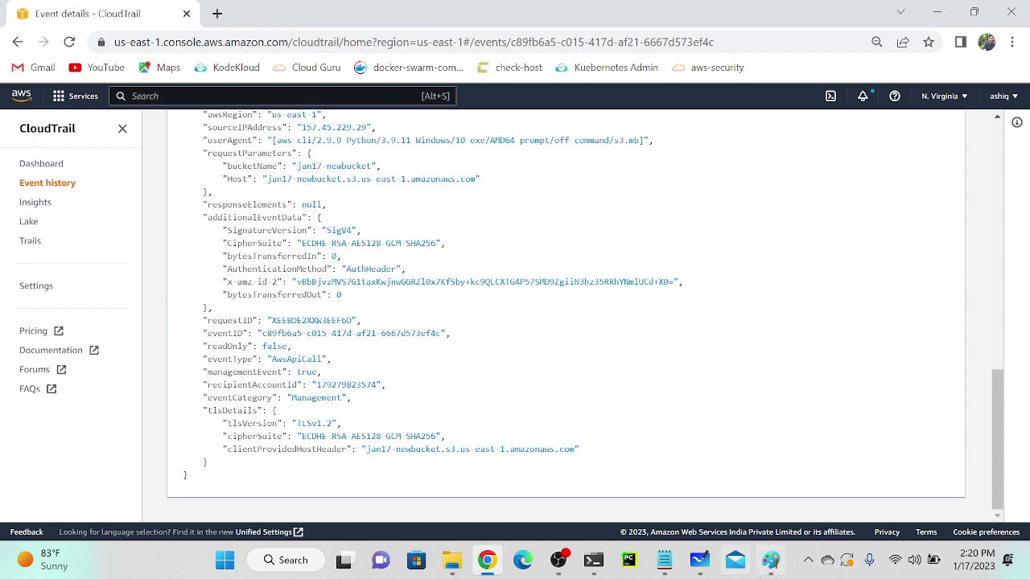
Switch to the 17-cloudtrial notes in Notepad and review the organization trail, event history and Demo-1 sections
mouse_move(674, 573)
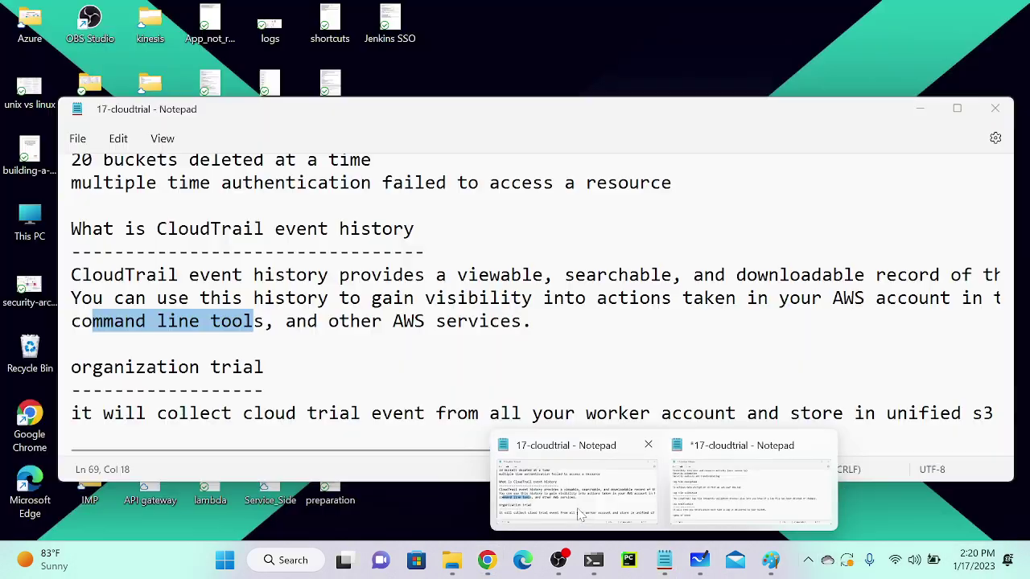
left_click(576, 504)
key("ctrl+minus")
key("ctrl+minus")
key("ctrl+minus")
key("ctrl+minus")
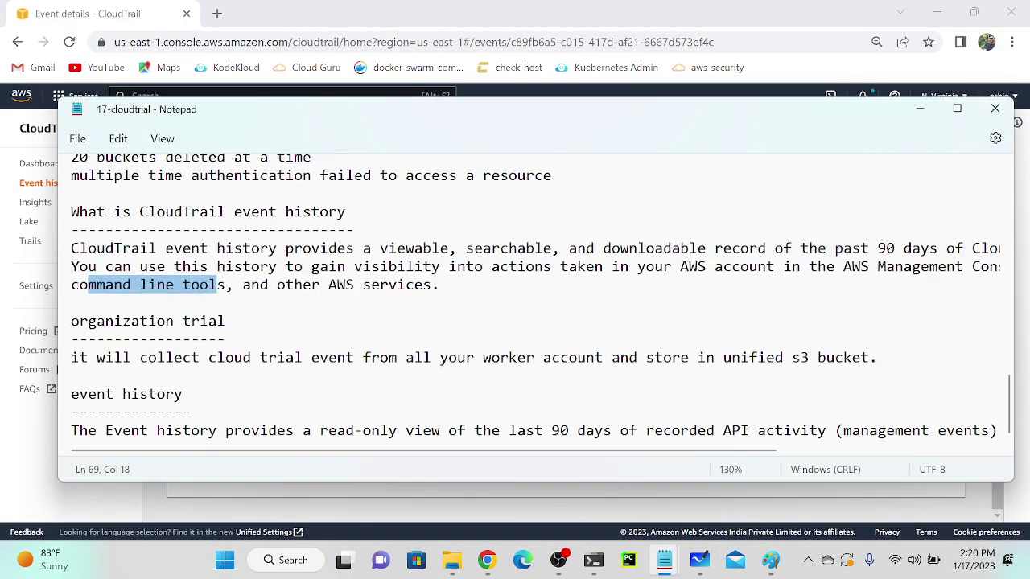
scroll(539, 298, "down", 3)
scroll(540, 298, "down", 1)
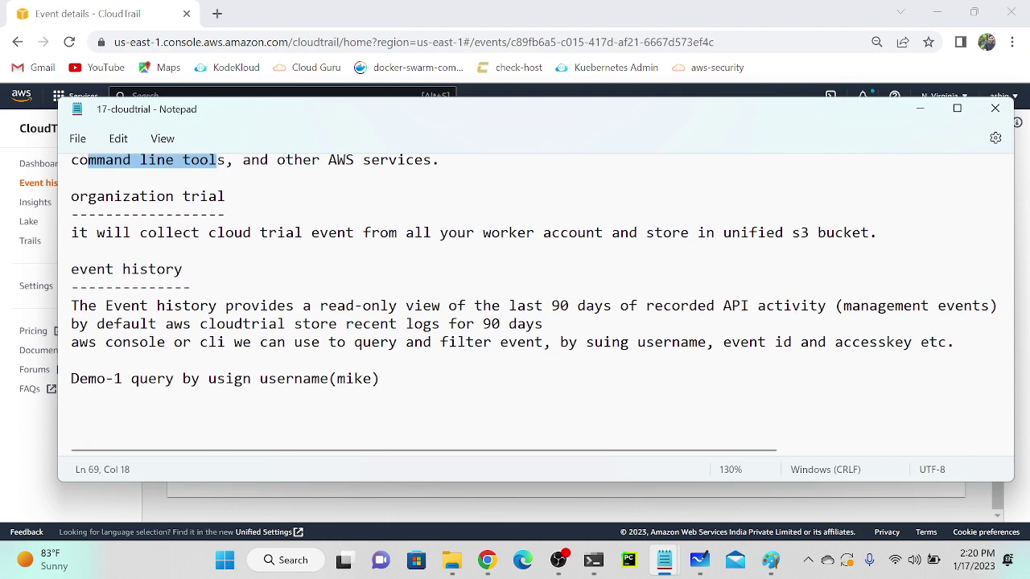
Look back through the notes from the insight event section up to the opening CloudTrail definition
scroll(539, 306, "up", 7)
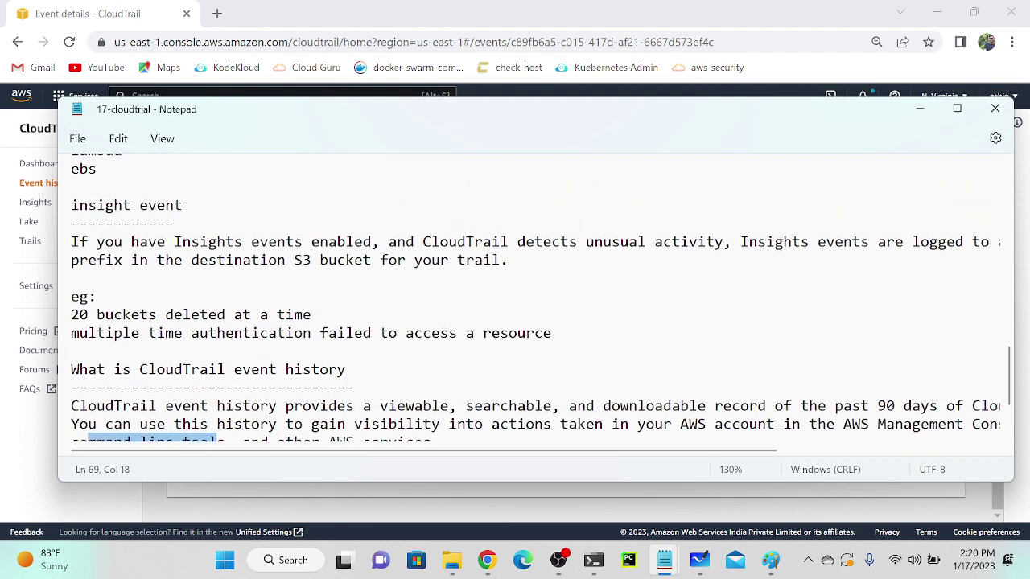
scroll(539, 298, "up", 5)
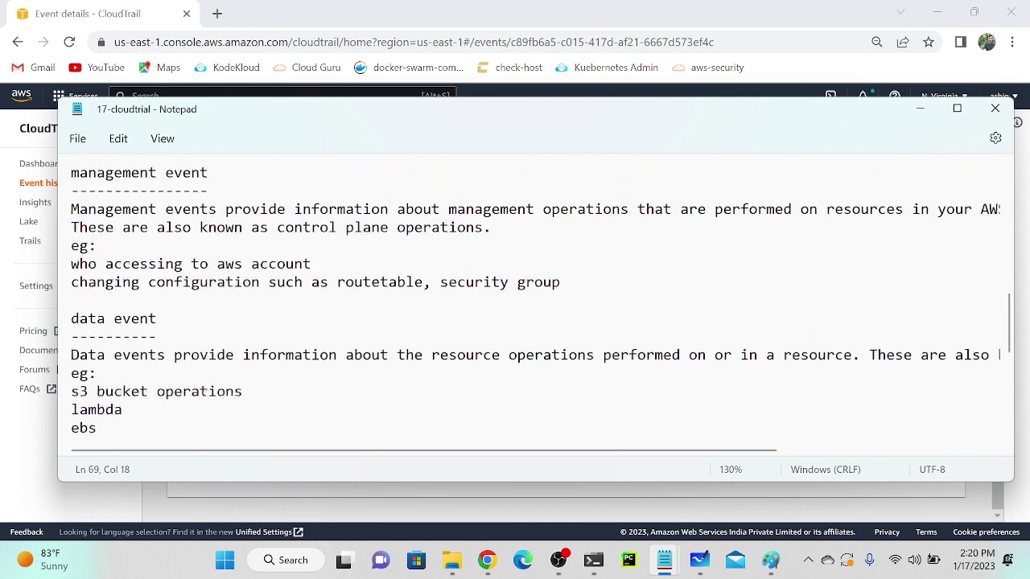
scroll(536, 290, "up", 5)
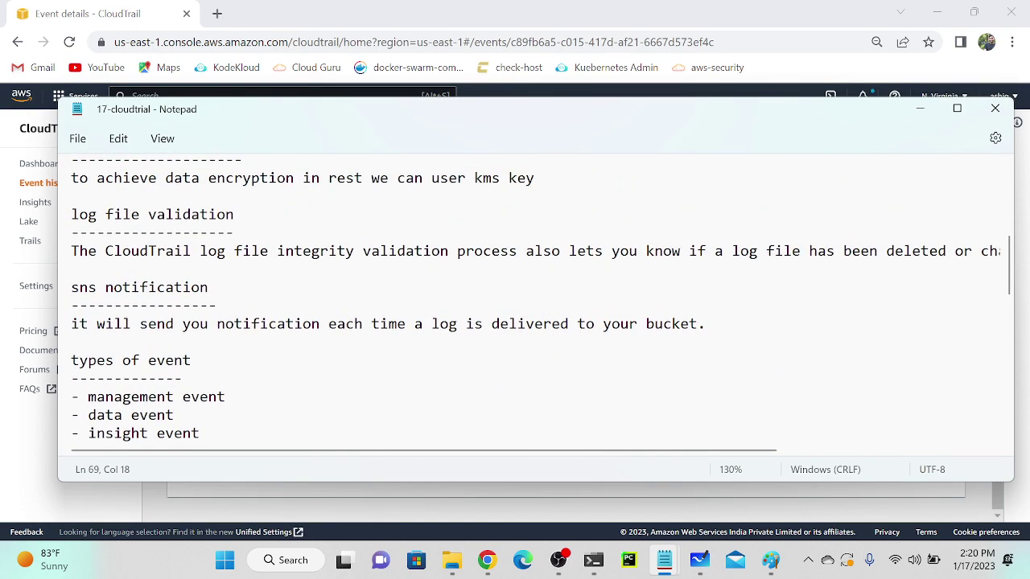
scroll(540, 296, "up", 5)
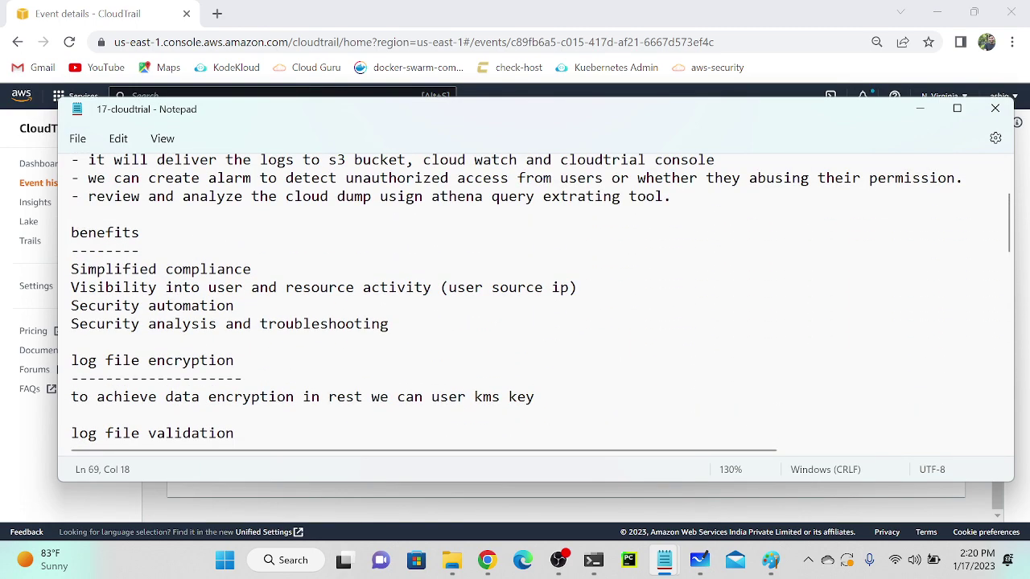
scroll(539, 298, "up", 2)
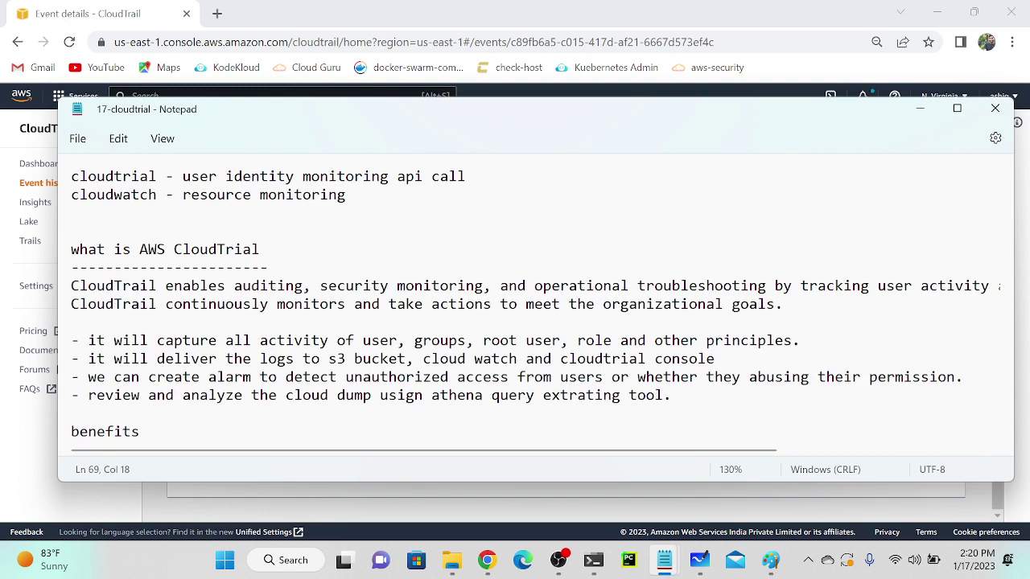
Leave the notes, search the AWS console for s3 and open the S3 service in a new tab beside the CloudTrail event
left_click(74, 322)
left_click(920, 108)
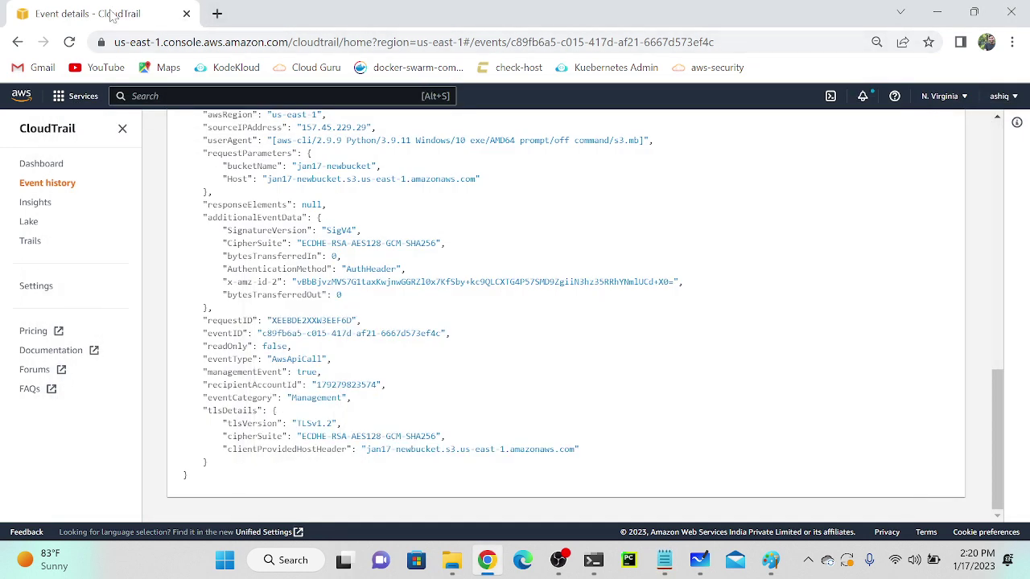
right_click(111, 14)
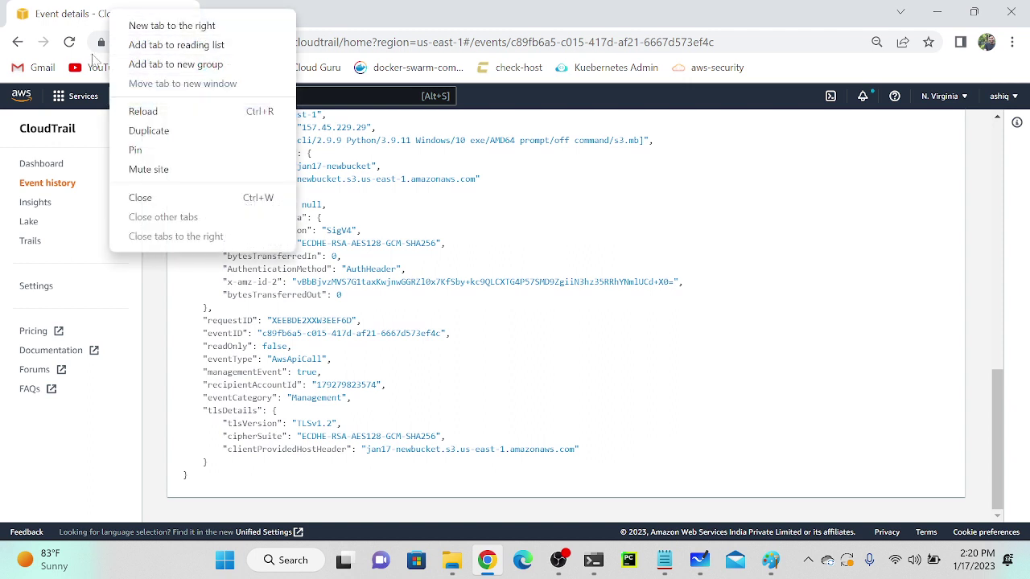
key("Escape")
key("alt+s")
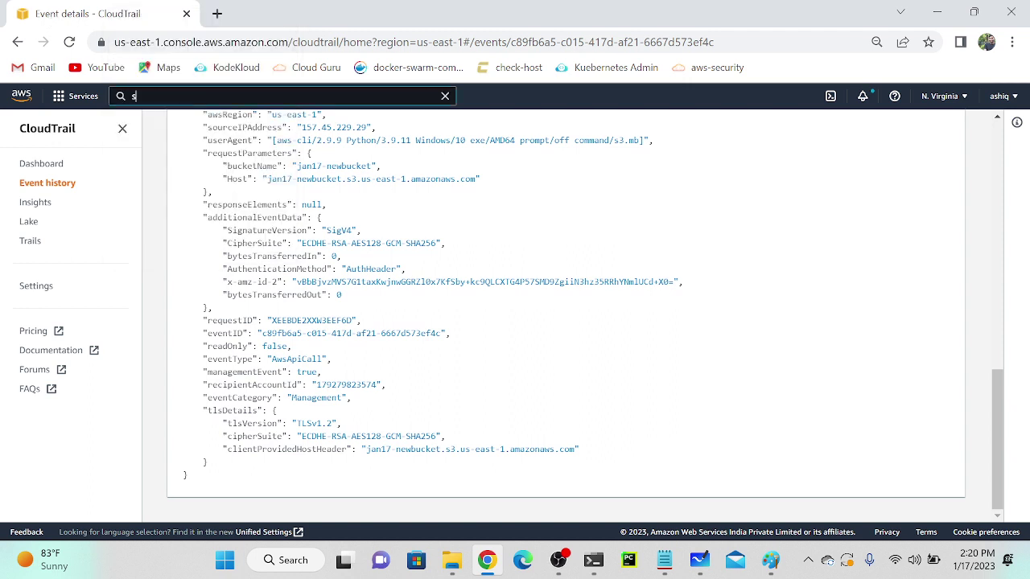
type("s3")
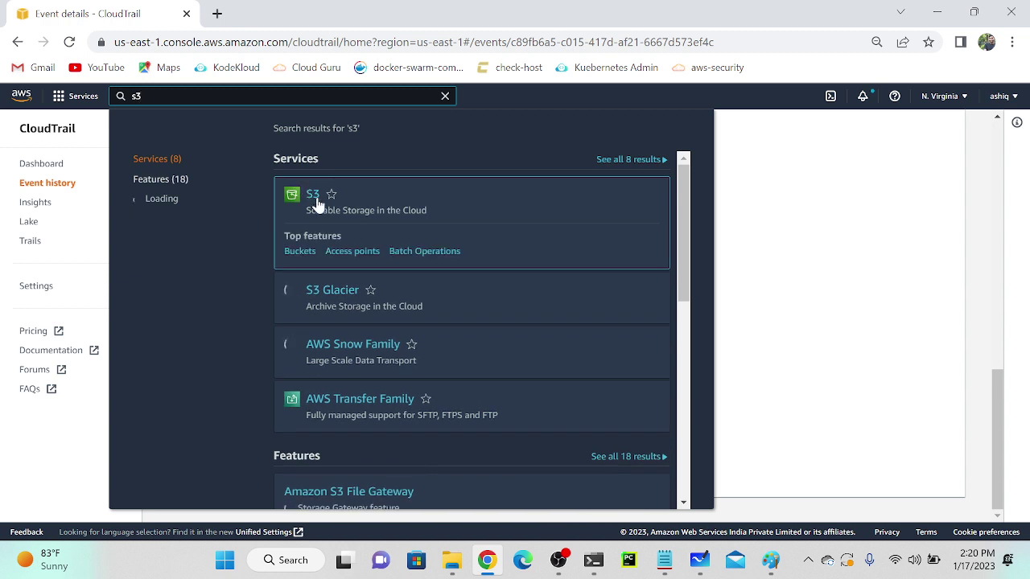
right_click(316, 204)
left_click(349, 214)
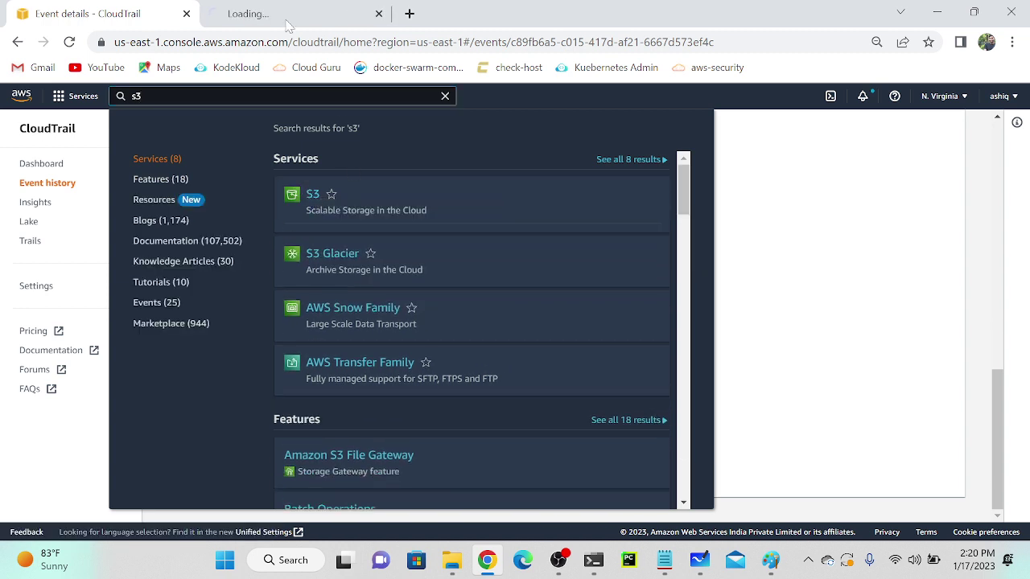
right_click(259, 8)
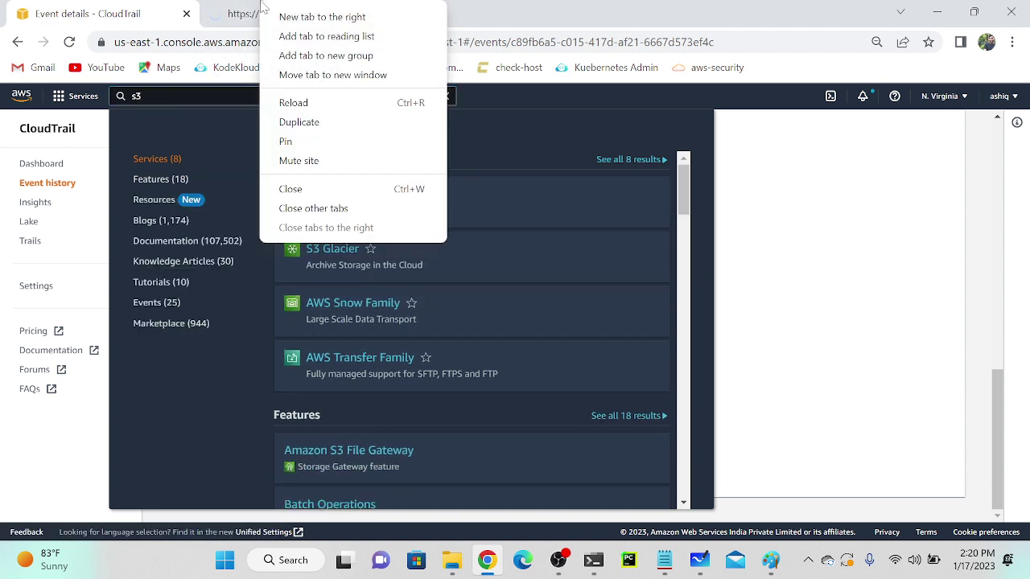
left_click(246, 8)
key("ctrl+shift+Tab")
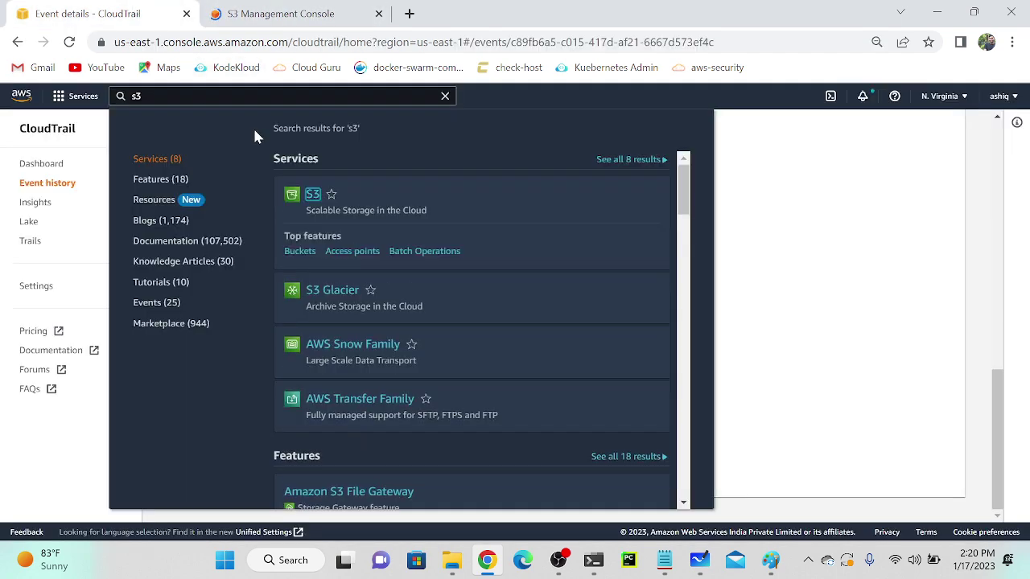
Search the AWS console for cloudwtch and open the CloudWatch service in another new tab
type("loudwtch")
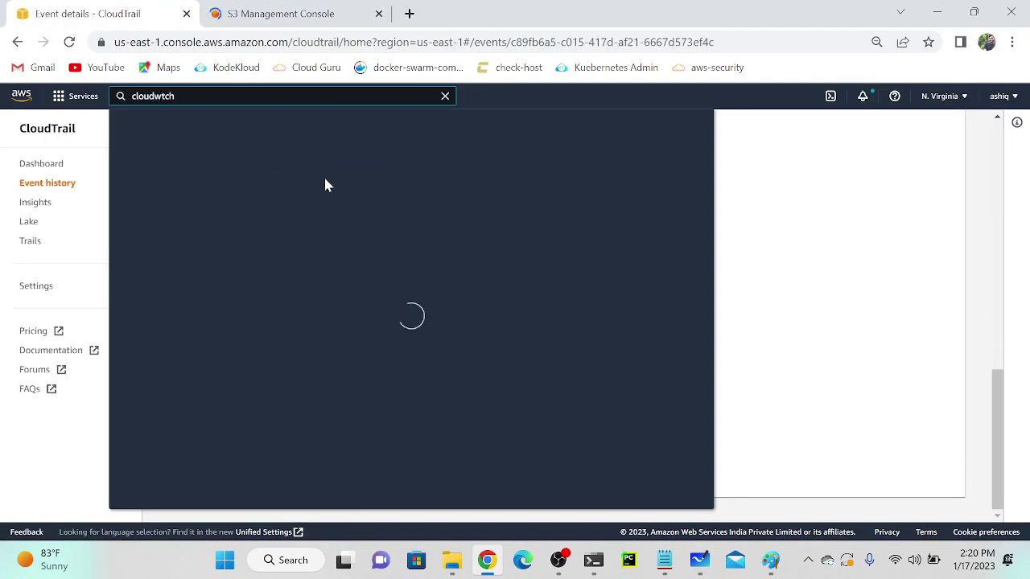
right_click(350, 202)
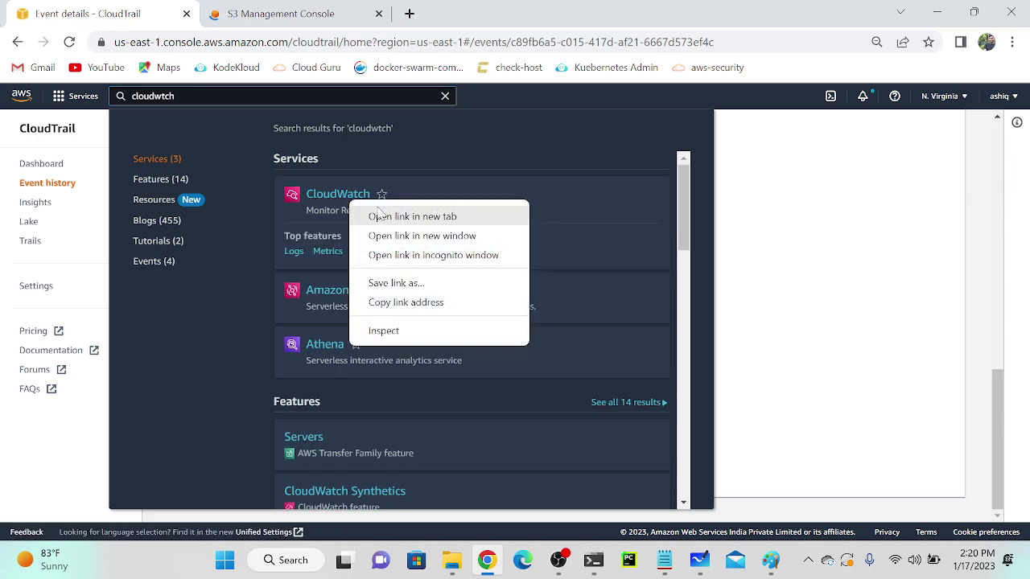
left_click(412, 217)
Examine the S3 bucket list, including regions and creation dates, and look closely at the jan17-newbucket and my-new-trial-destination entries
left_click(282, 14)
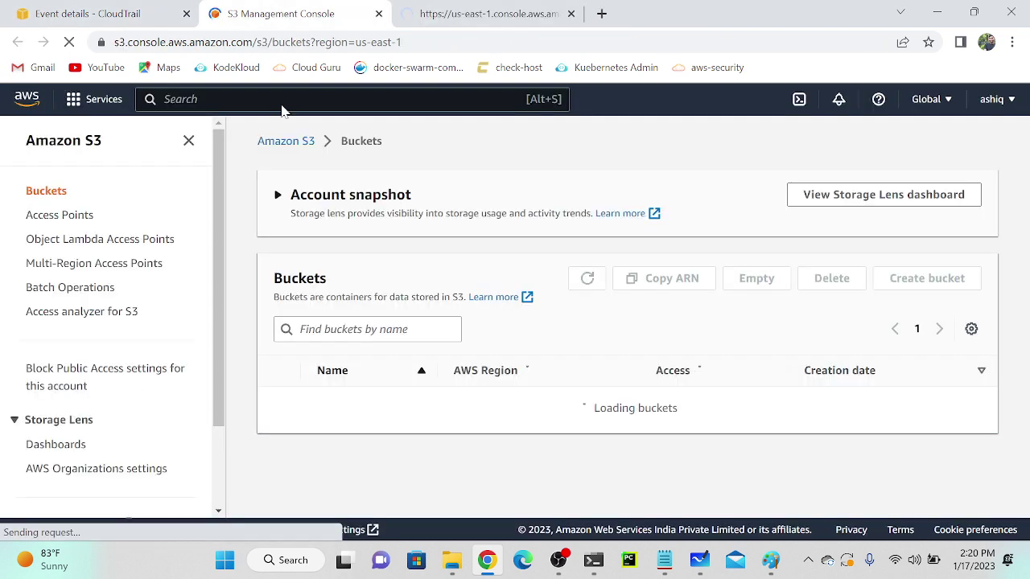
scroll(428, 435, "down", 2)
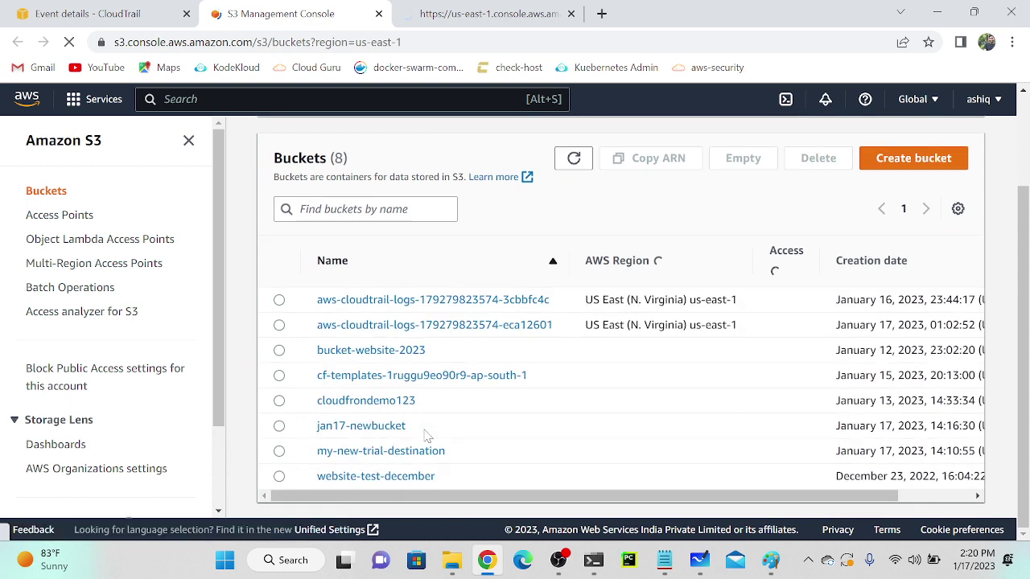
scroll(712, 412, "right", 2)
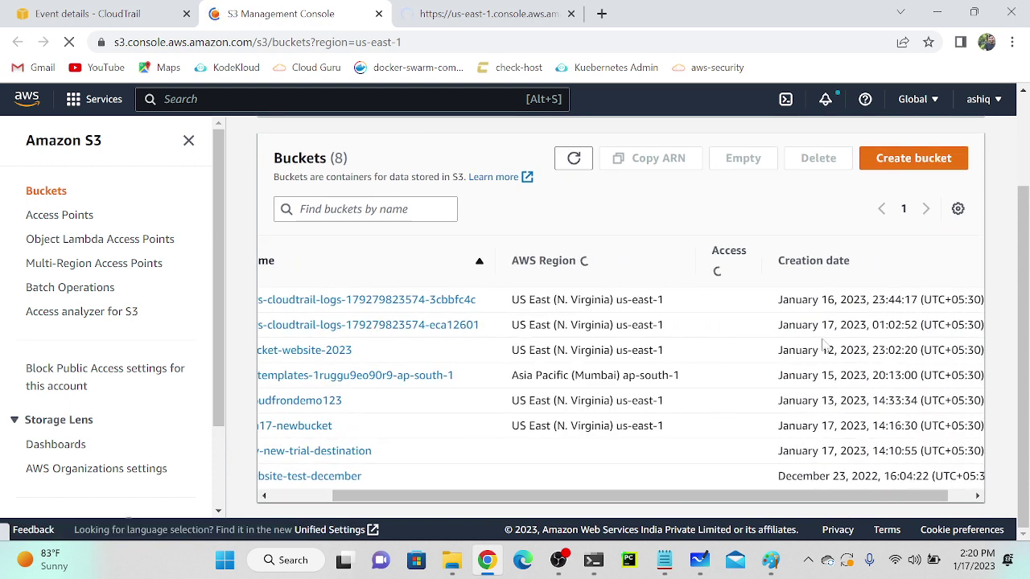
scroll(759, 384, "right", 1)
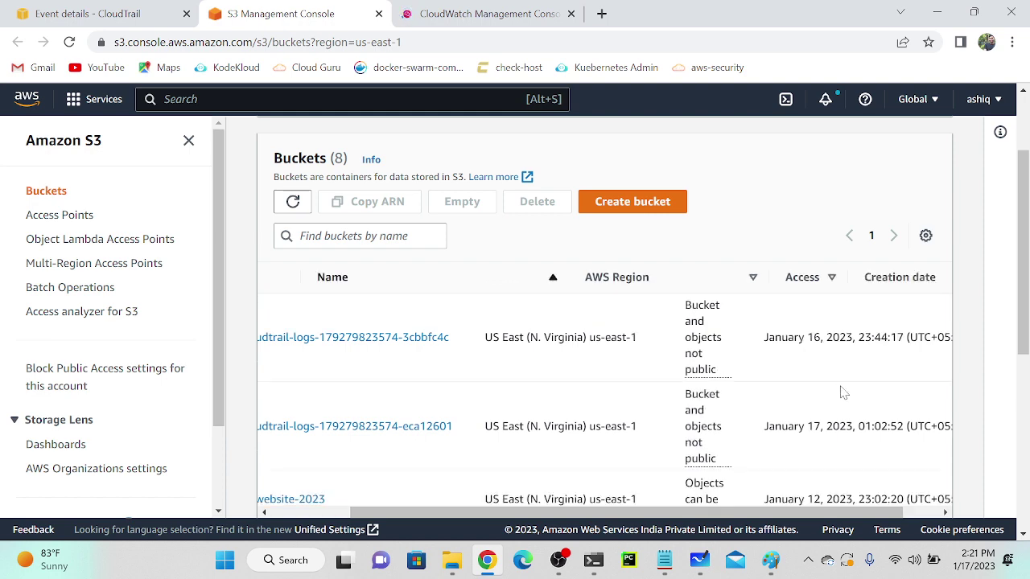
scroll(843, 392, "right", 2)
scroll(843, 393, "down", 5)
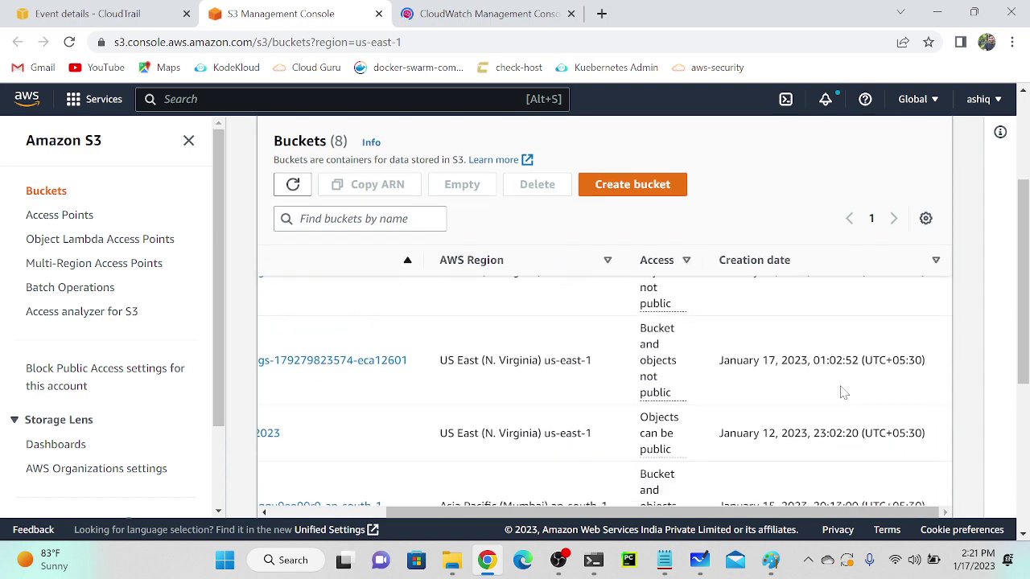
scroll(843, 393, "down", 2)
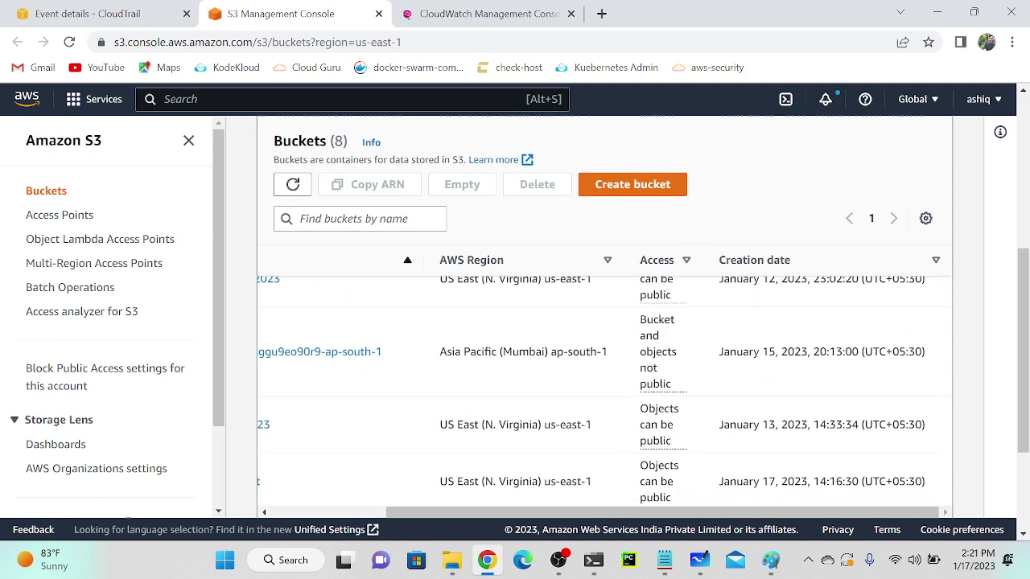
scroll(843, 393, "left", 4)
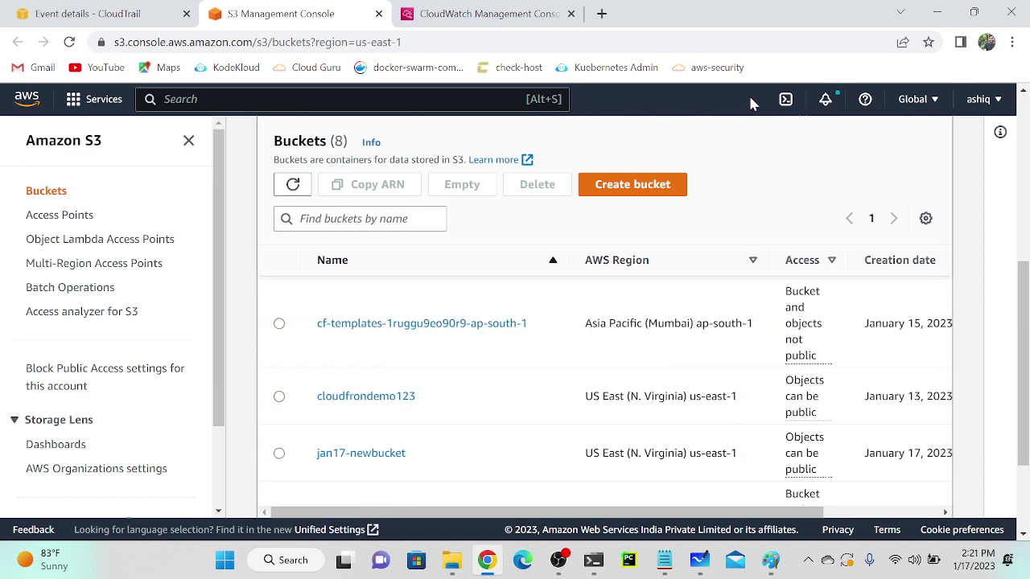
scroll(761, 388, "down", 2)
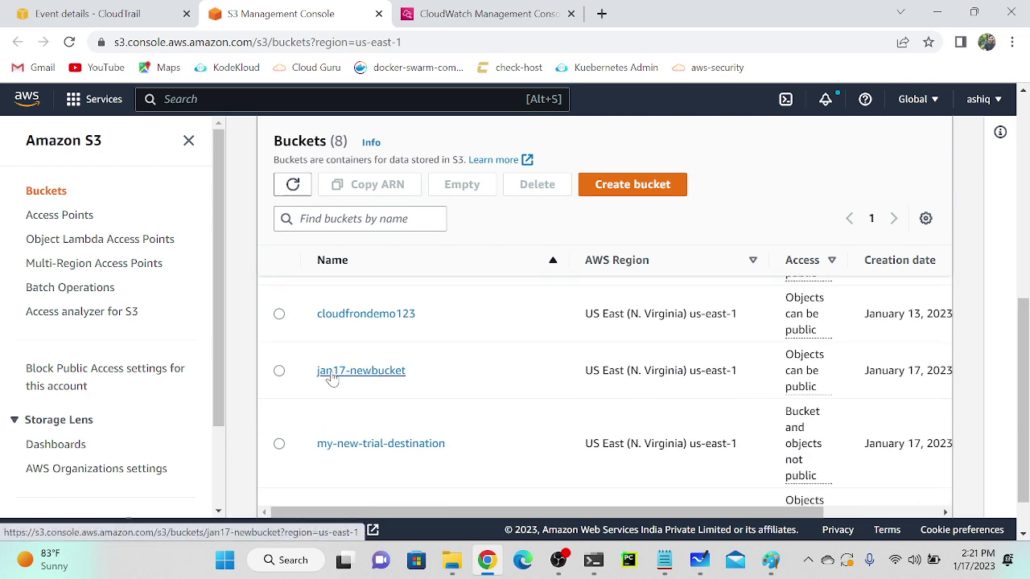
scroll(419, 379, "down", 1)
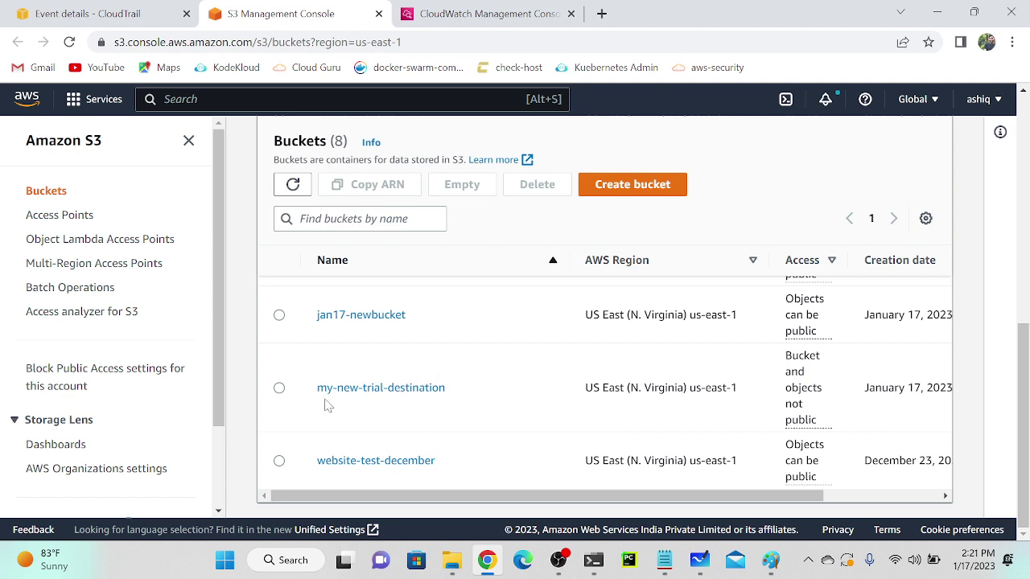
scroll(350, 401, "up", 5)
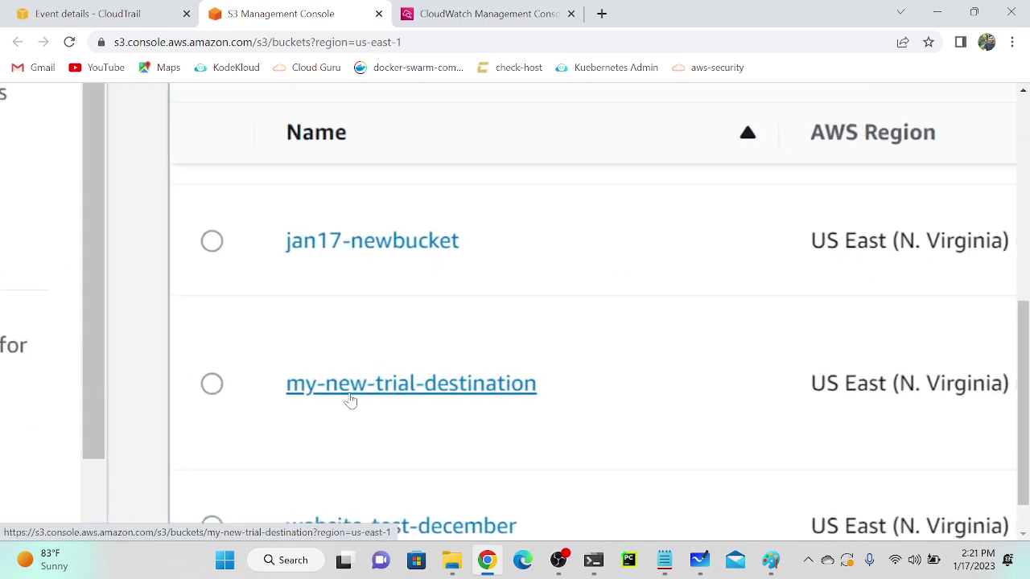
scroll(350, 400, "up", 2)
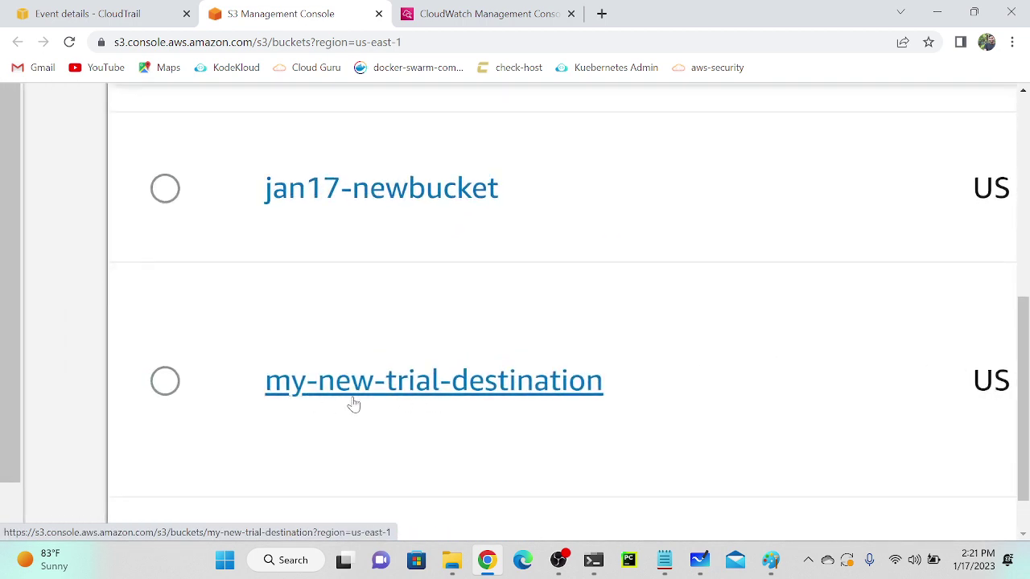
scroll(518, 403, "down", 5)
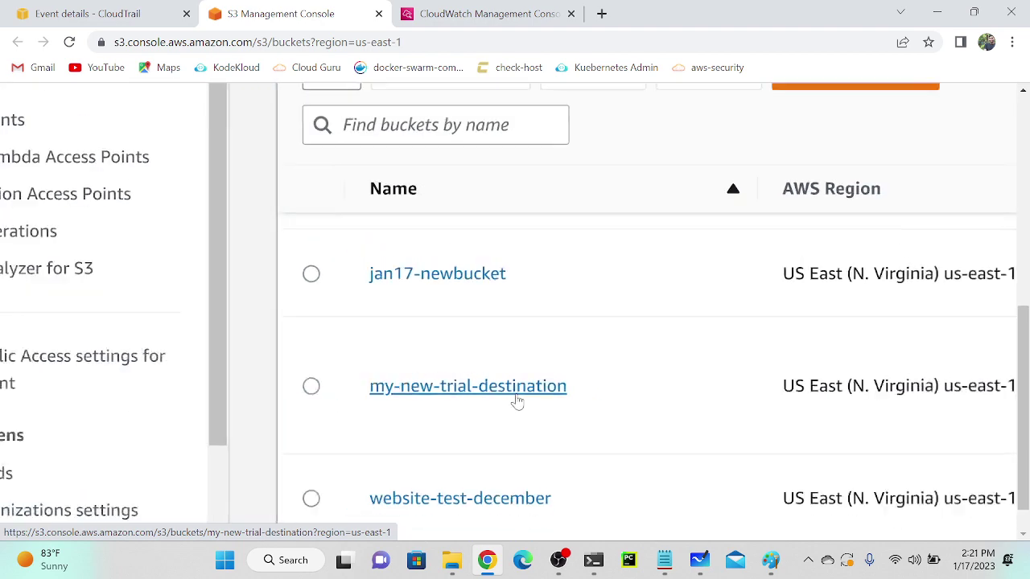
scroll(515, 400, "down", 3)
Open the my-new-trial-destination bucket, go through AWSLogs and the account folder to the CloudTrail region folders, and display the signed-in account's ID
left_click(383, 387)
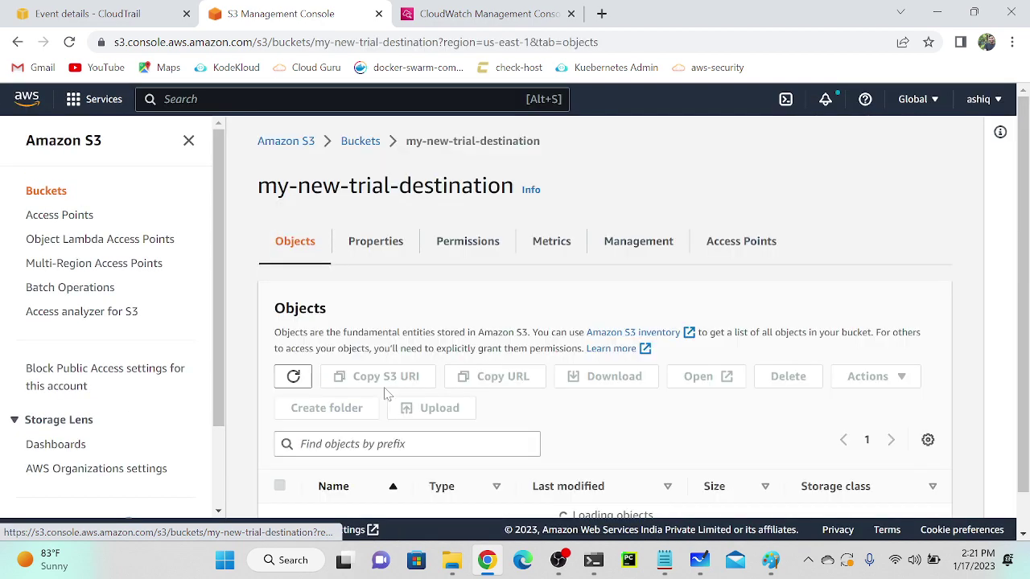
scroll(386, 394, "down", 1)
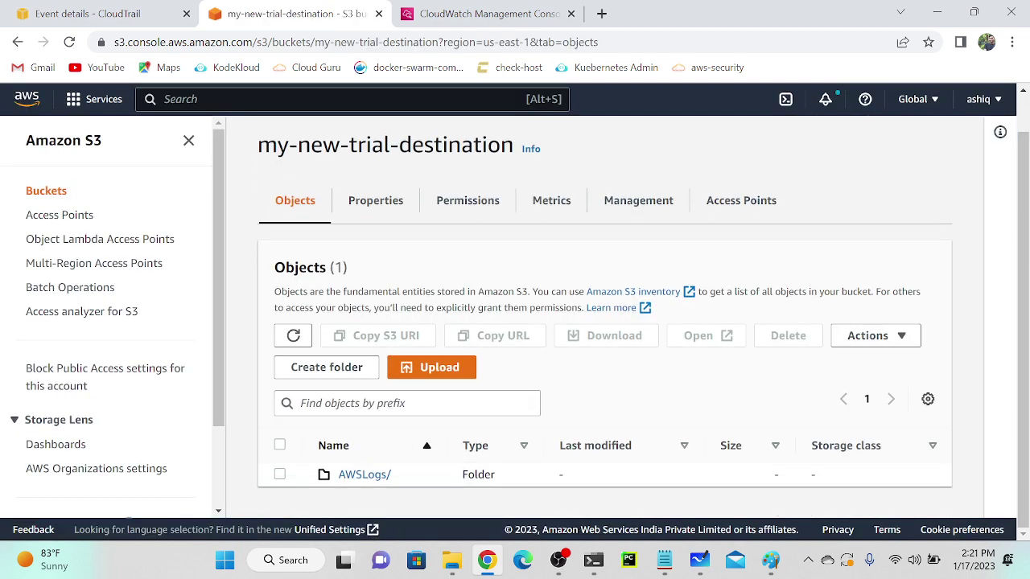
left_click(358, 475)
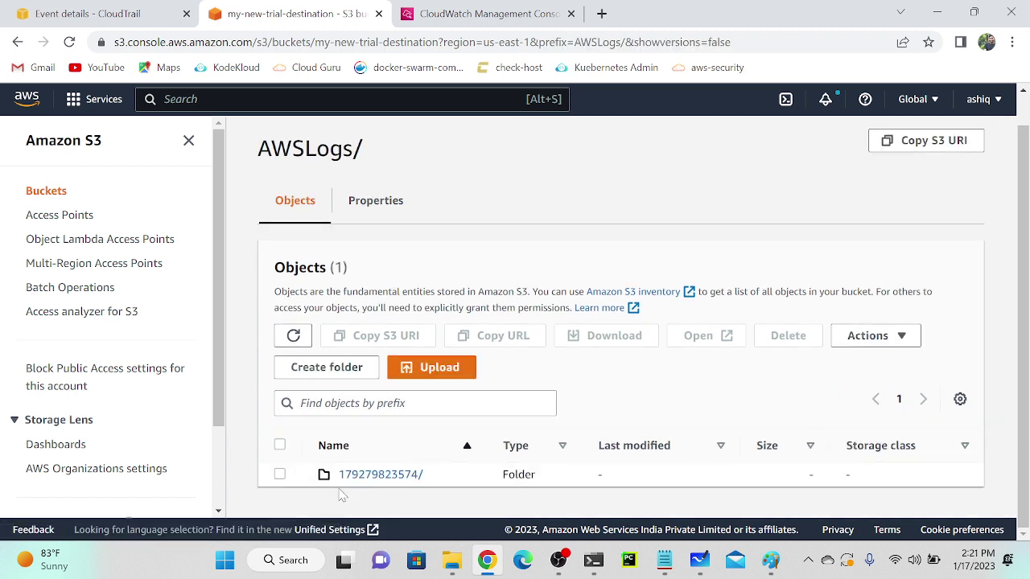
left_click(372, 476)
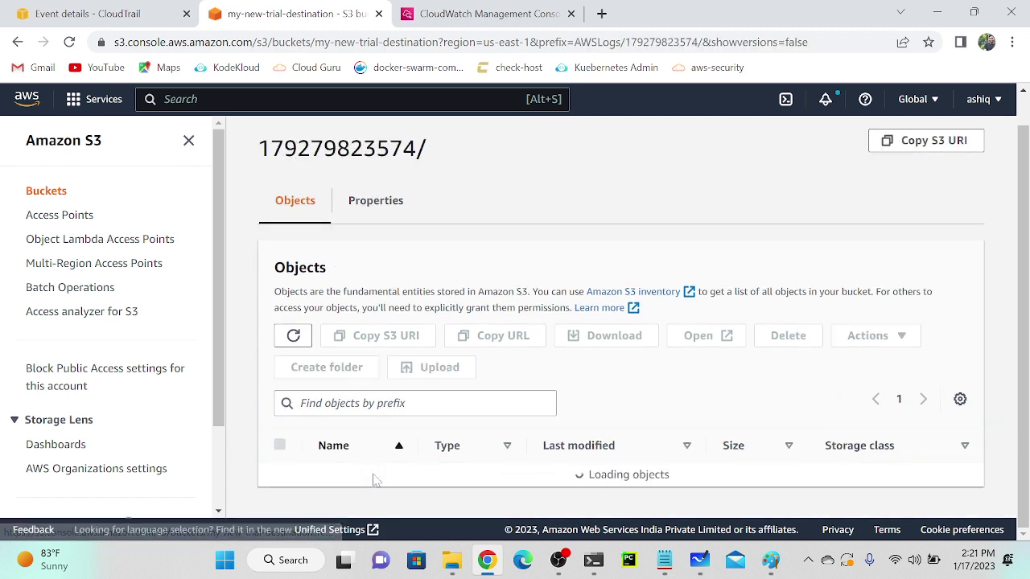
scroll(379, 476, "down", 1)
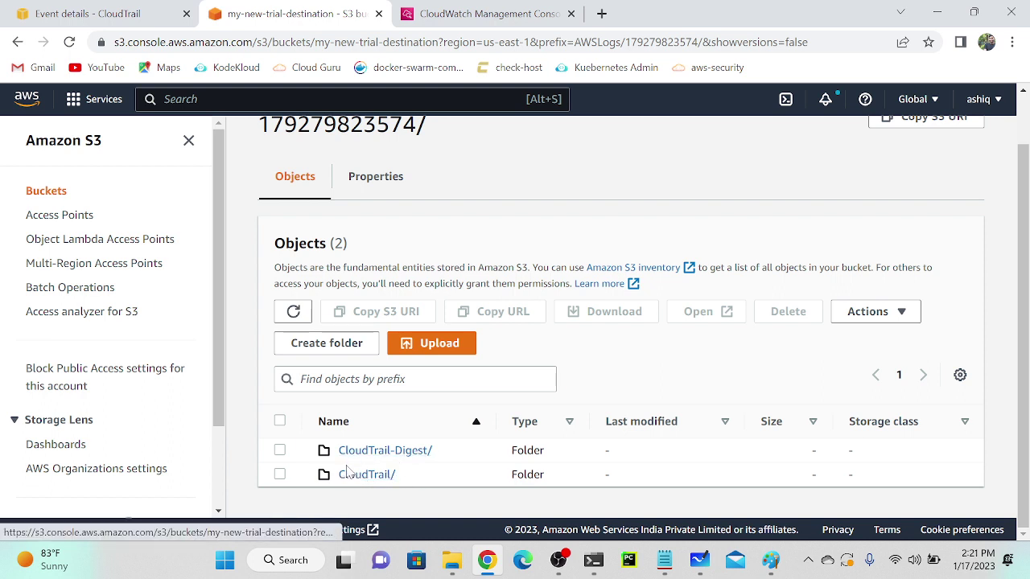
left_click(357, 477)
scroll(356, 479, "down", 2)
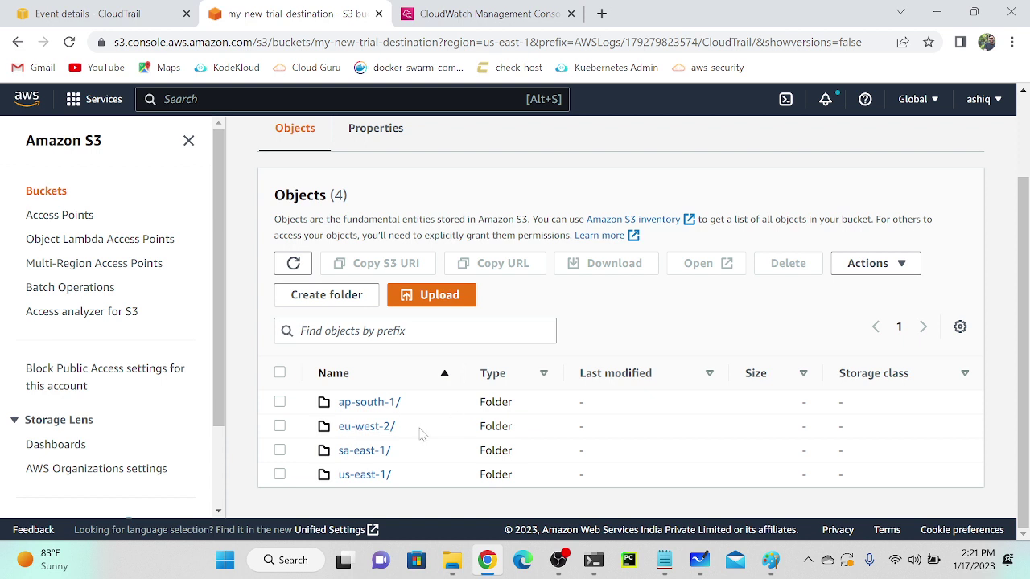
left_click(984, 100)
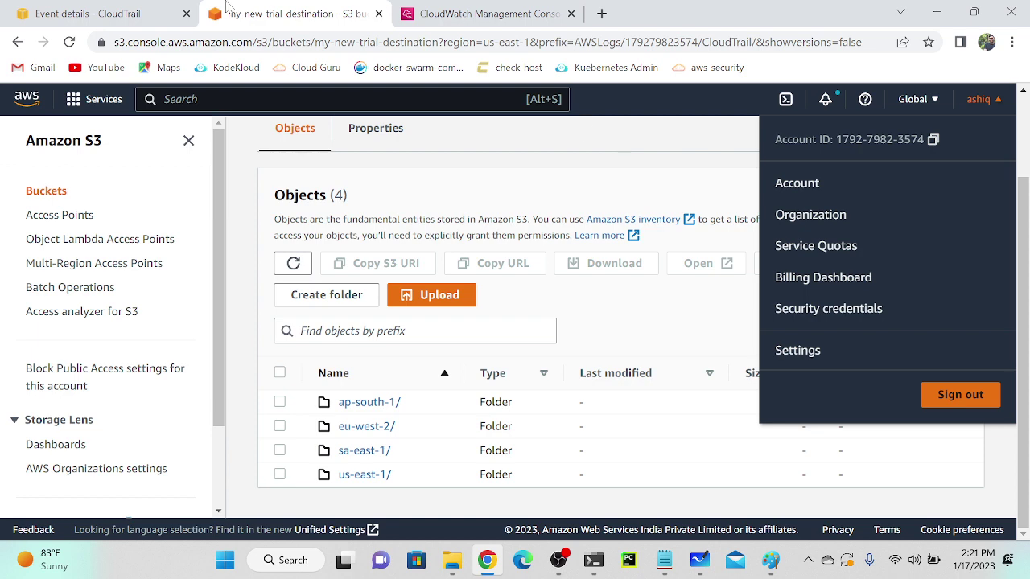
Return to the CloudTrail event details, dismiss the service search results and duplicate that browser tab
left_click(74, 8)
left_click(738, 178)
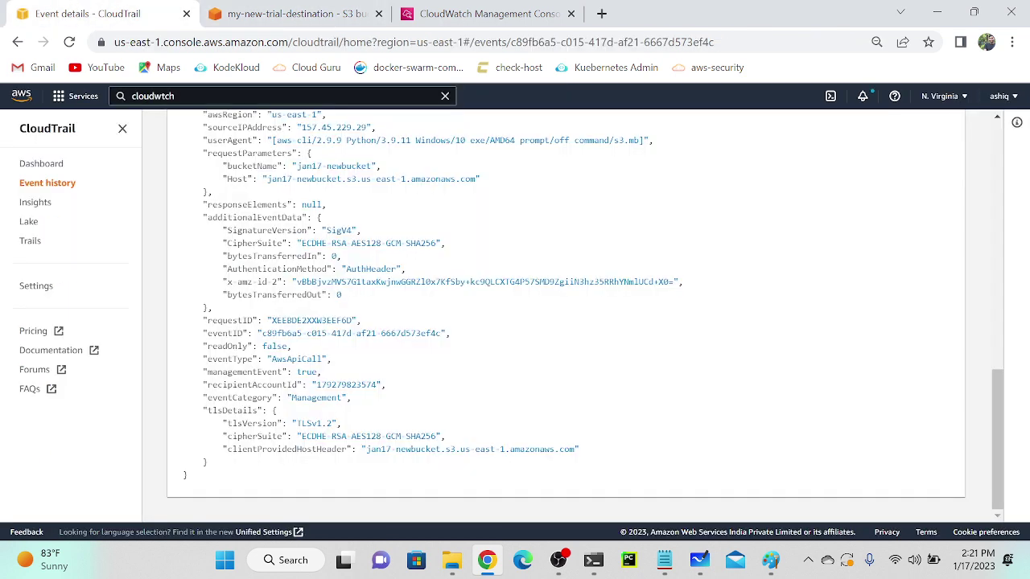
right_click(109, 10)
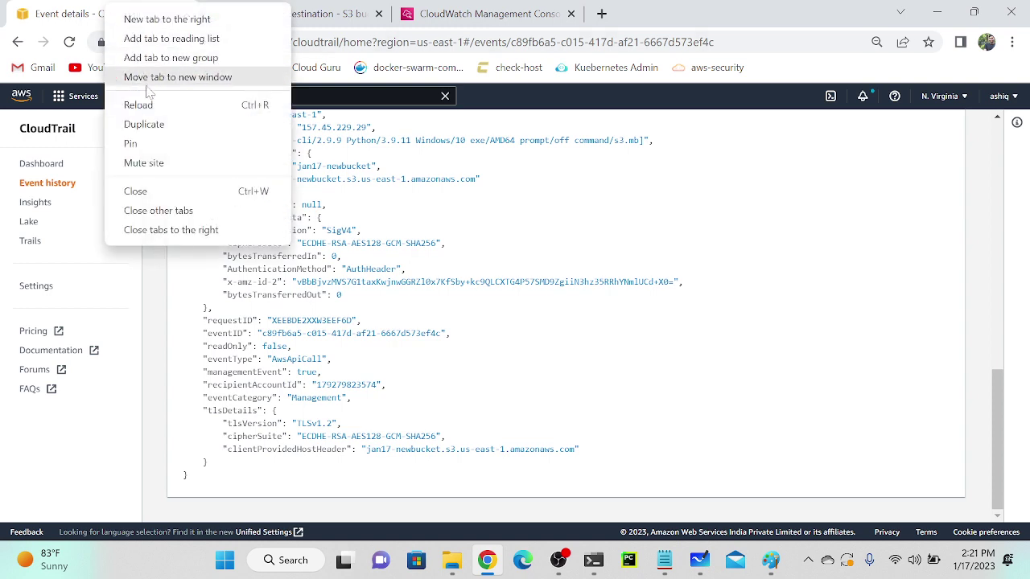
left_click(161, 126)
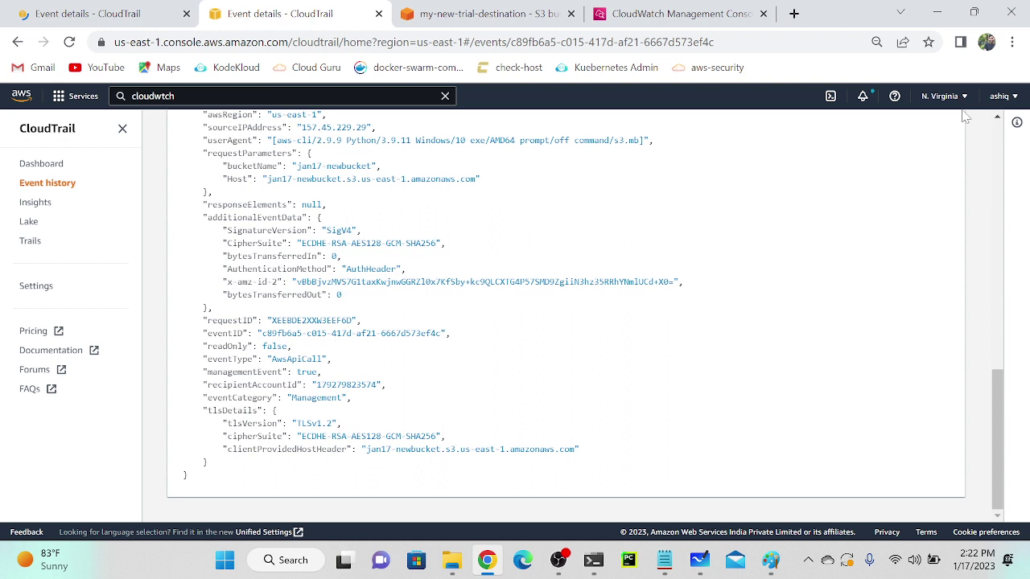
Switch the duplicated CloudTrail page to the US West (N. California) region, dismiss the error and open that region's Event history
left_click(954, 100)
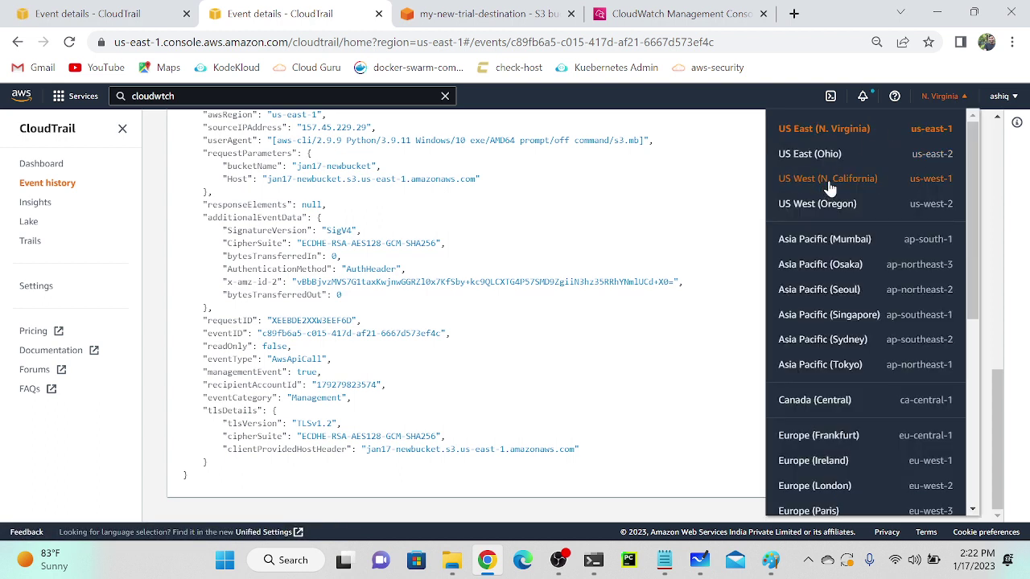
left_click(832, 184)
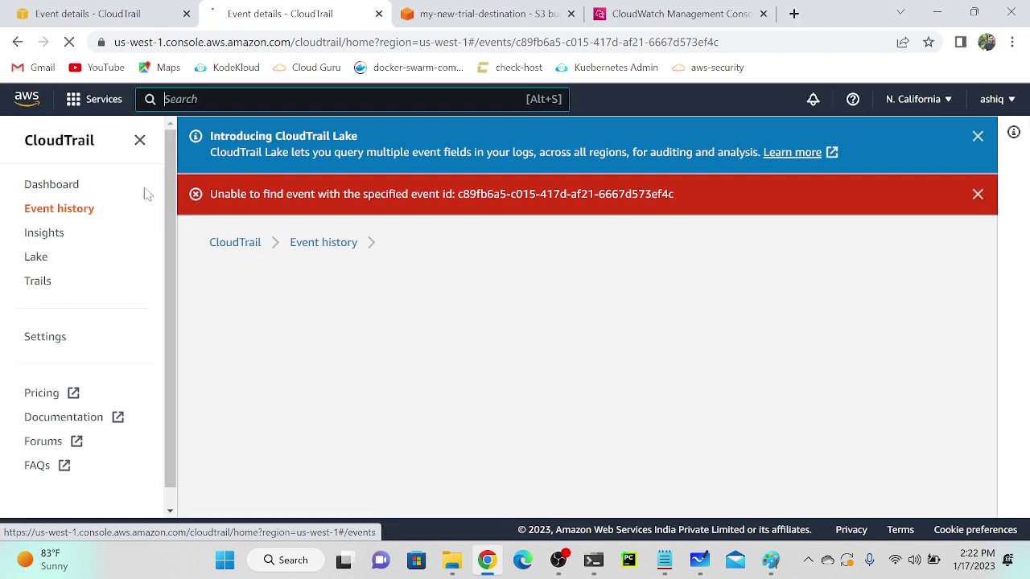
left_click(978, 195)
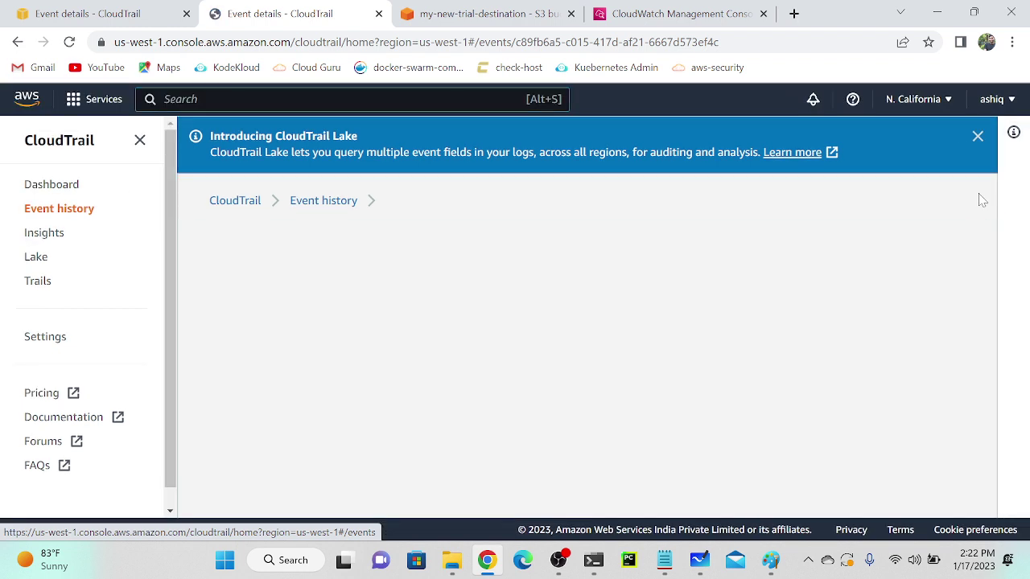
left_click(323, 206)
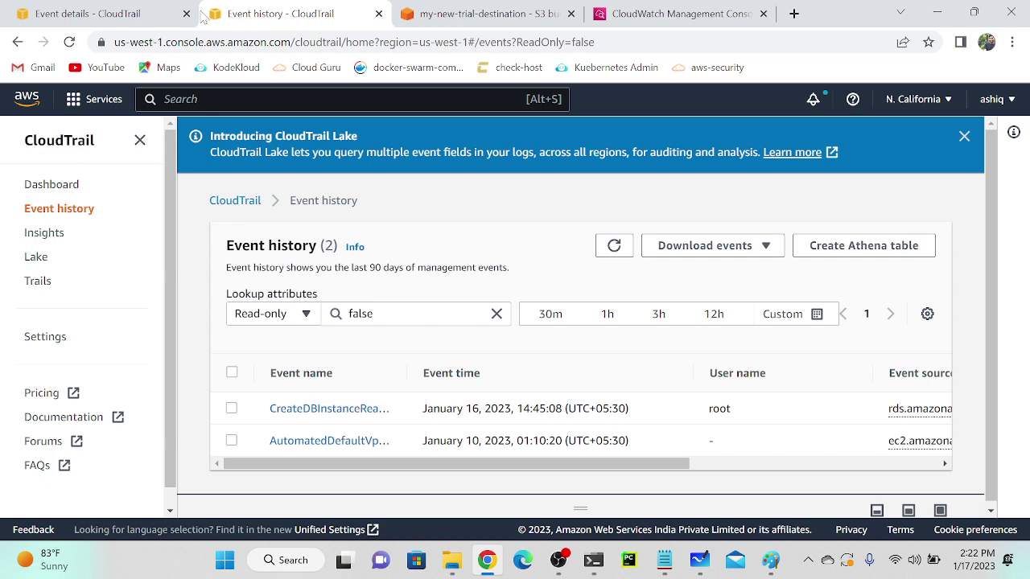
Revisit the CreateBucket event's referenced resource, then switch to CloudWatch and open the aws-cloudtrail-logs log group to view its log streams
left_click(73, 9)
scroll(416, 343, "down", 3)
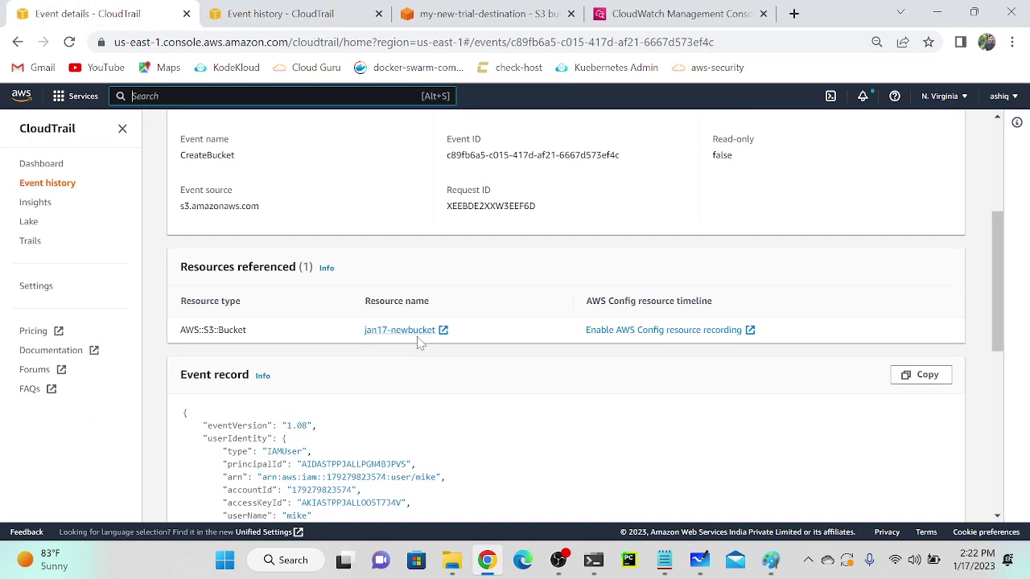
left_click(646, 9)
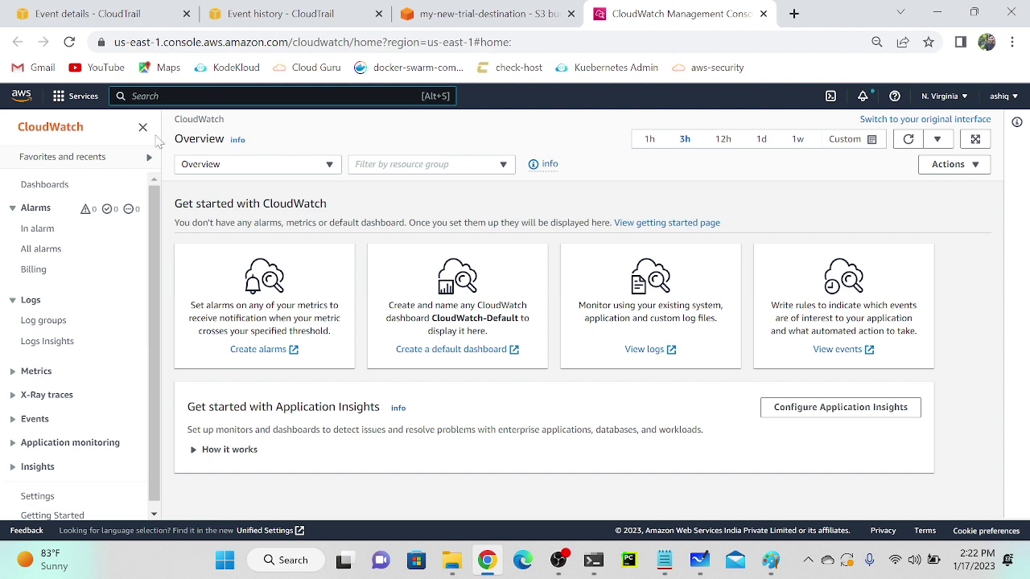
left_click(46, 321)
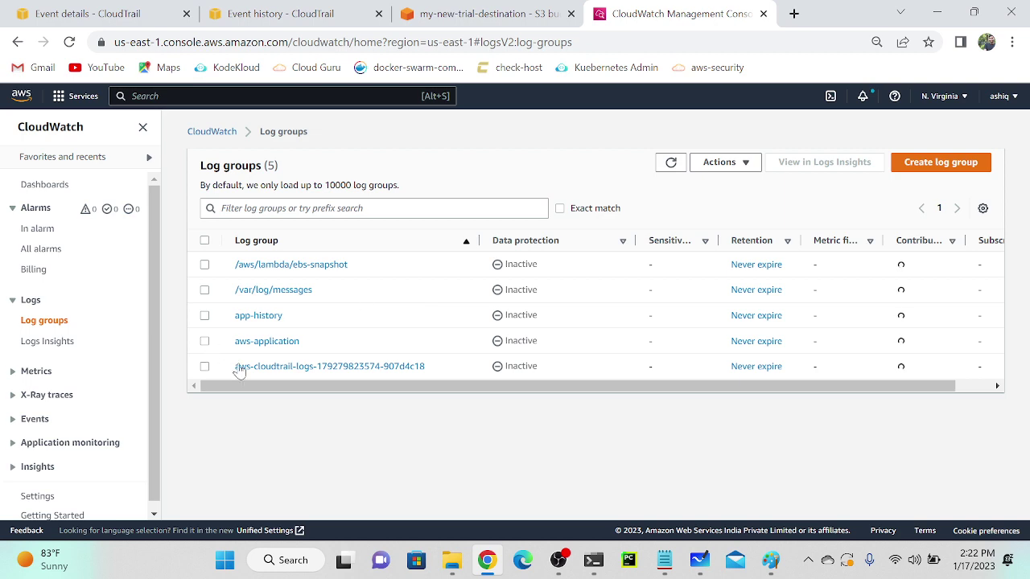
left_click(295, 367)
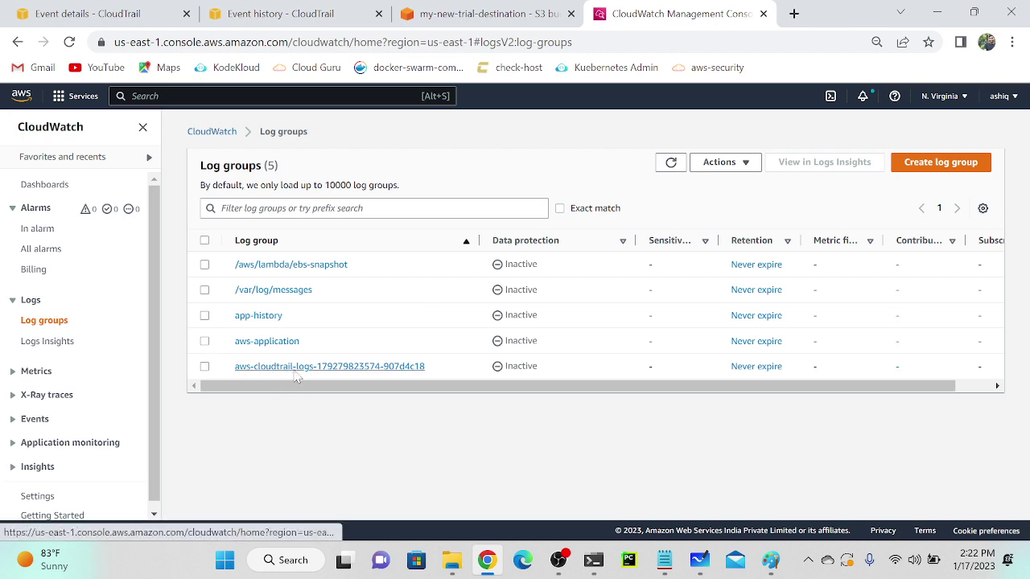
scroll(294, 384, "down", 2)
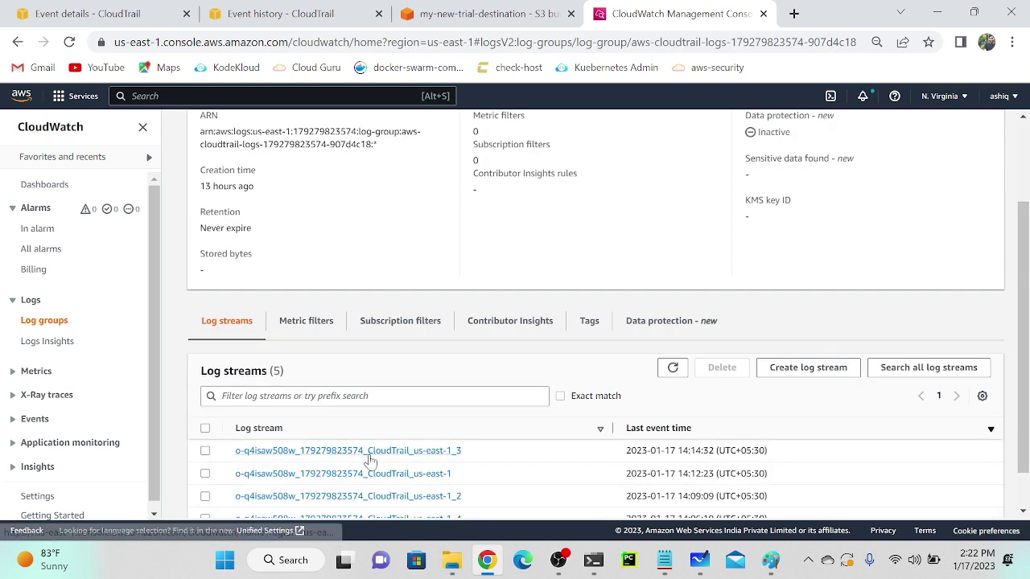
scroll(368, 459, "down", 1)
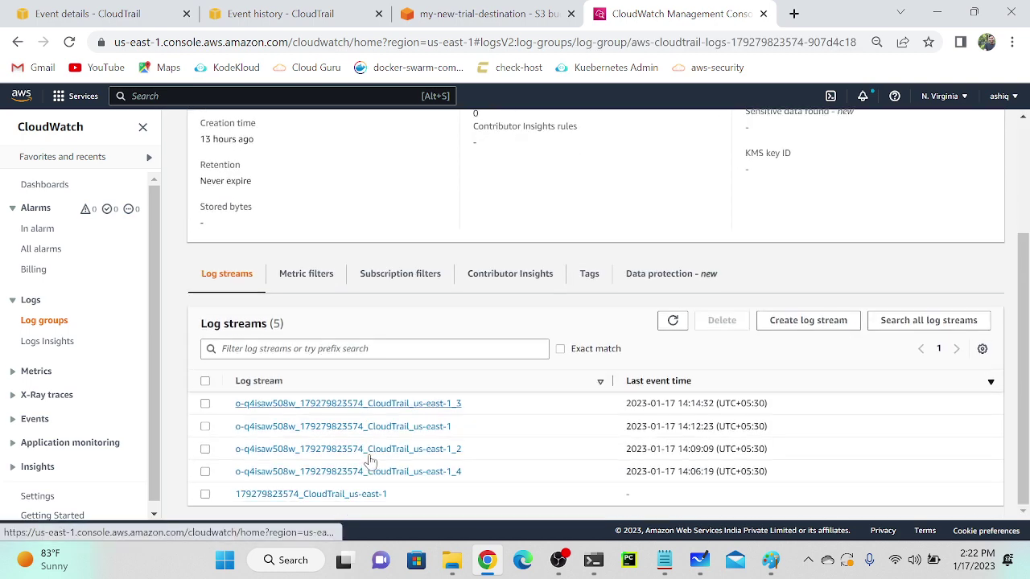
Open the log stream ending in CloudTrail_us-east-1_3 and examine its log events, from the newest entries back to the oldest loaded ones
left_click(337, 405)
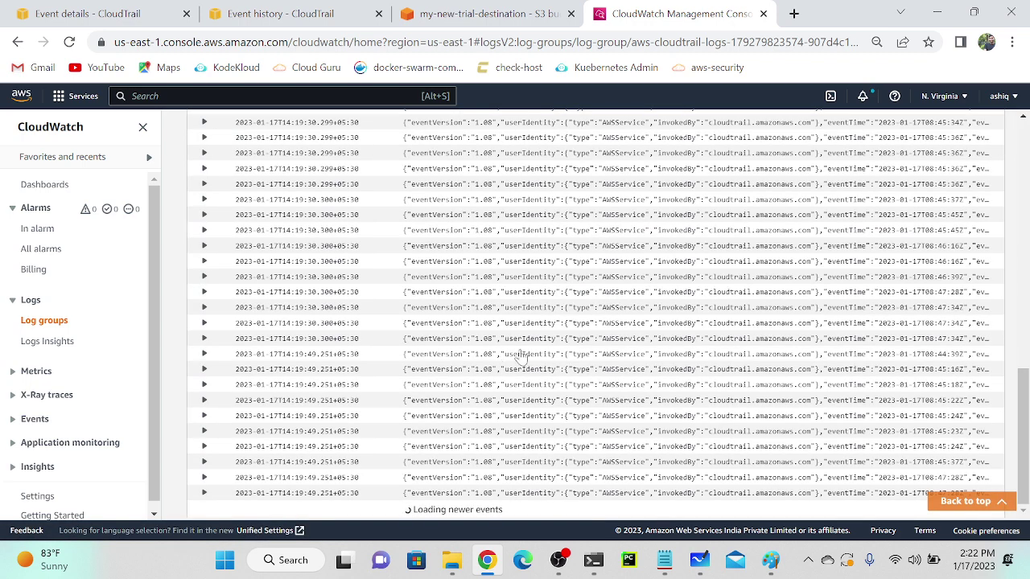
scroll(546, 300, "up", 10)
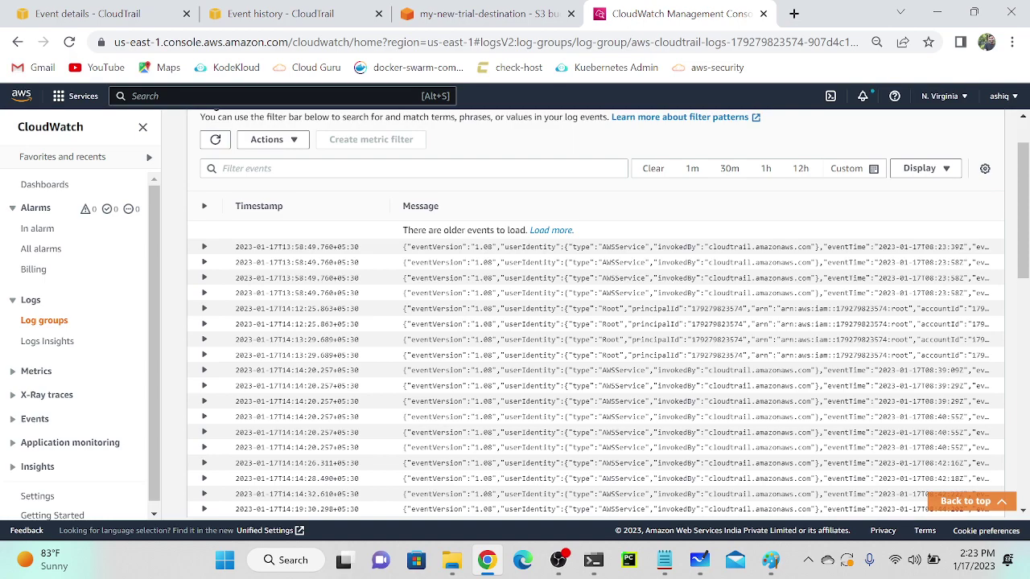
scroll(409, 298, "down", 1)
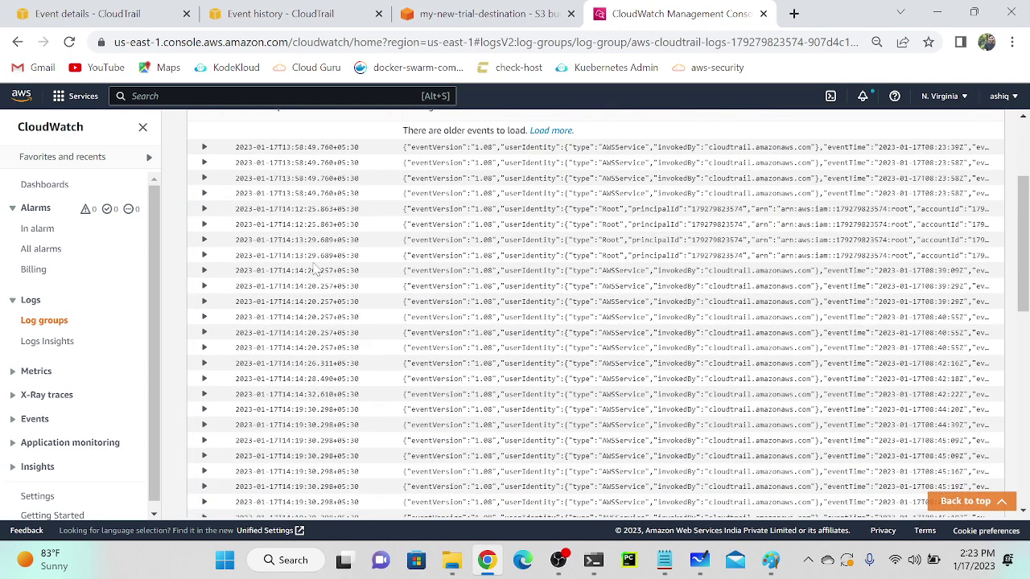
scroll(316, 270, "up", 3, "ctrl")
scroll(316, 269, "up", 1, "ctrl")
scroll(317, 270, "down", 5, "ctrl")
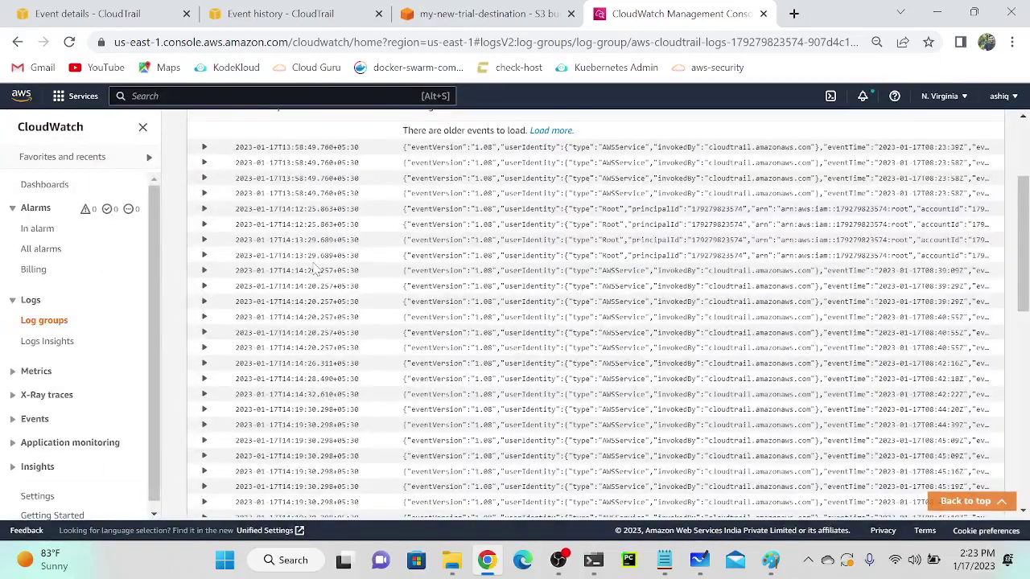